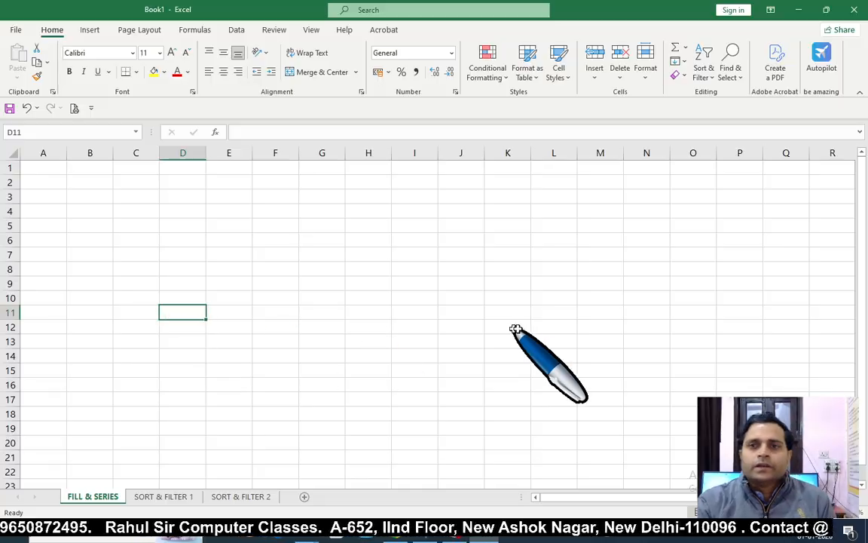
click(512, 328)
click(136, 383)
click(49, 167)
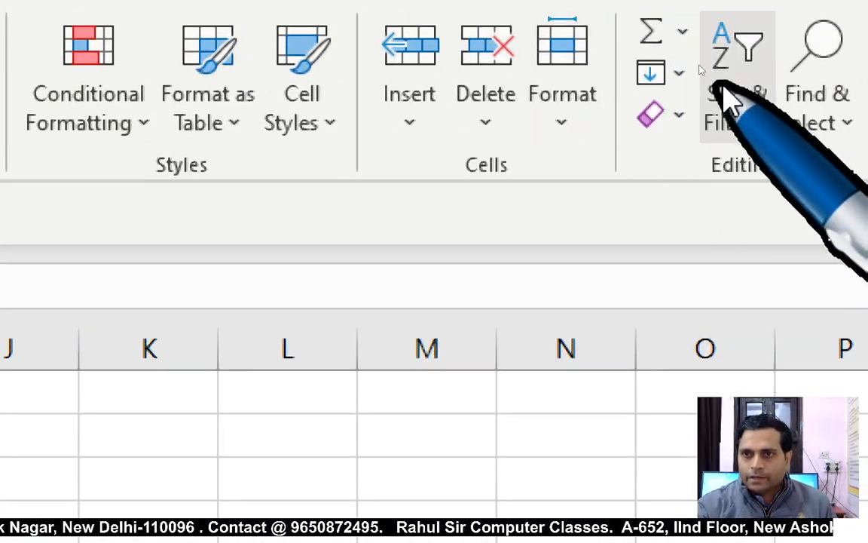
click(680, 70)
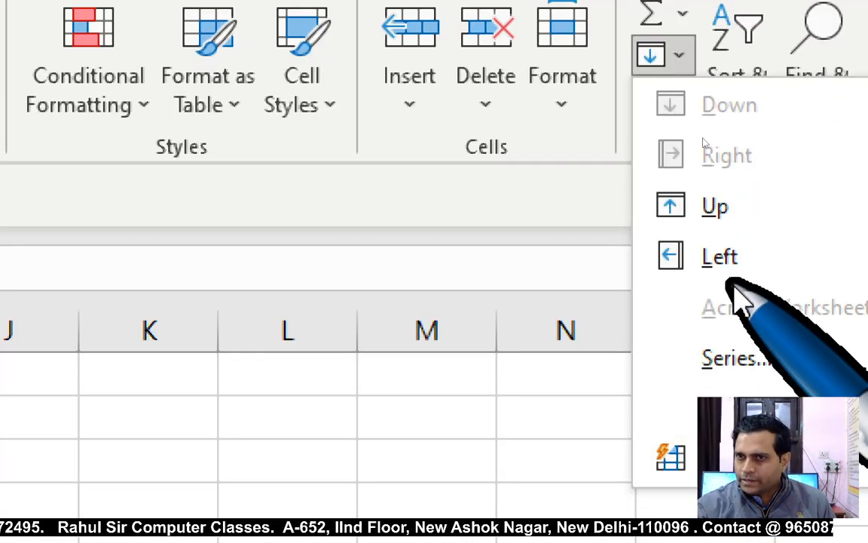
click(442, 392)
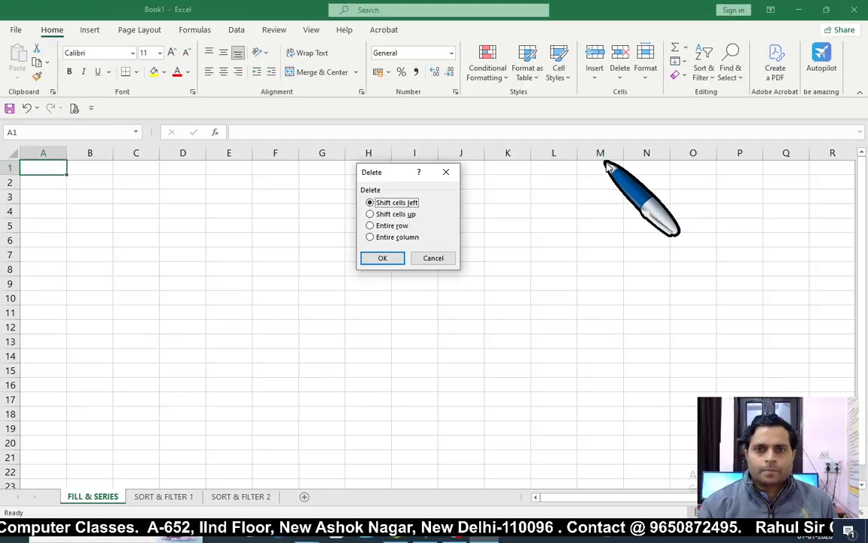
click(434, 258)
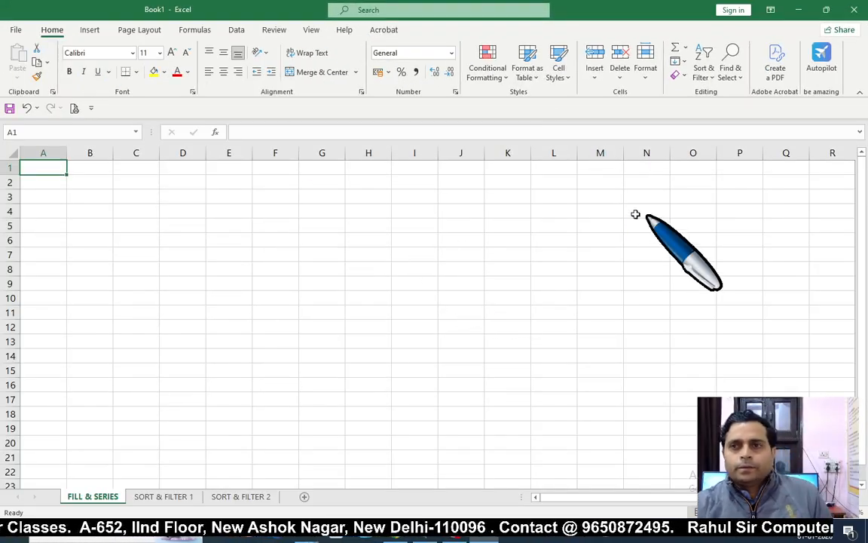
click(684, 63)
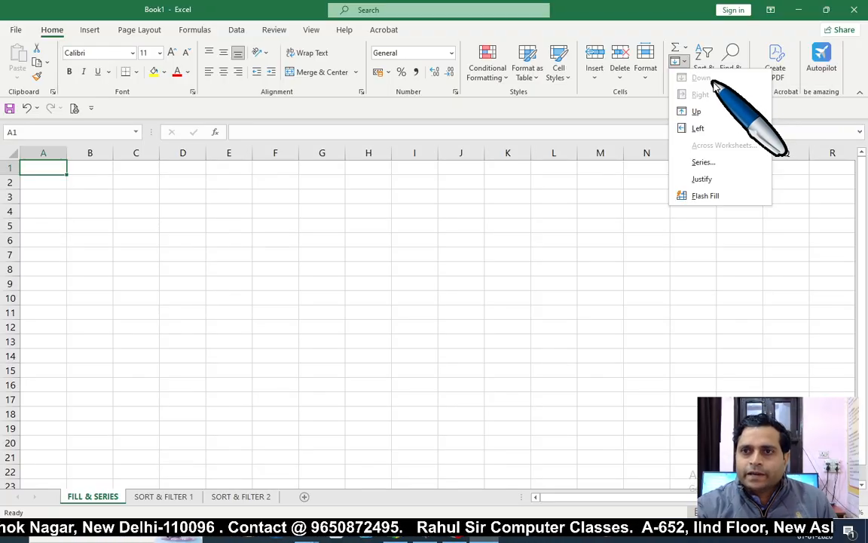
click(608, 177)
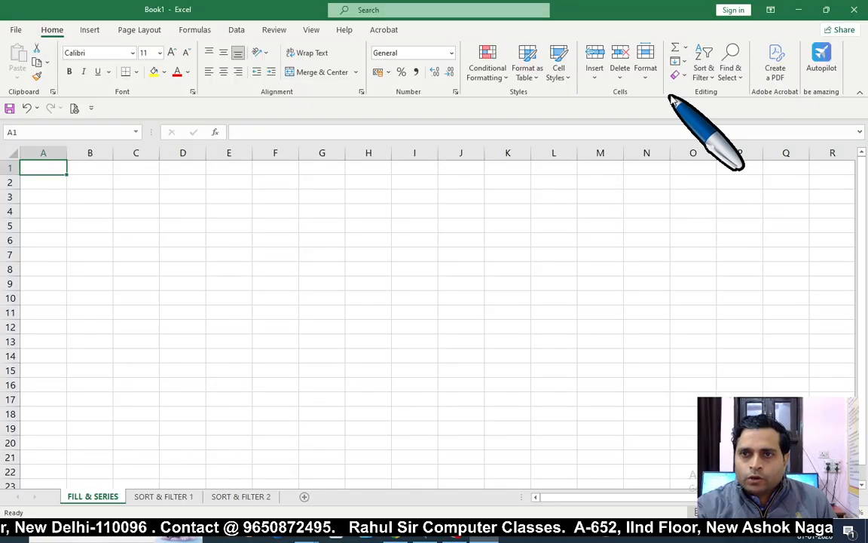
click(685, 64)
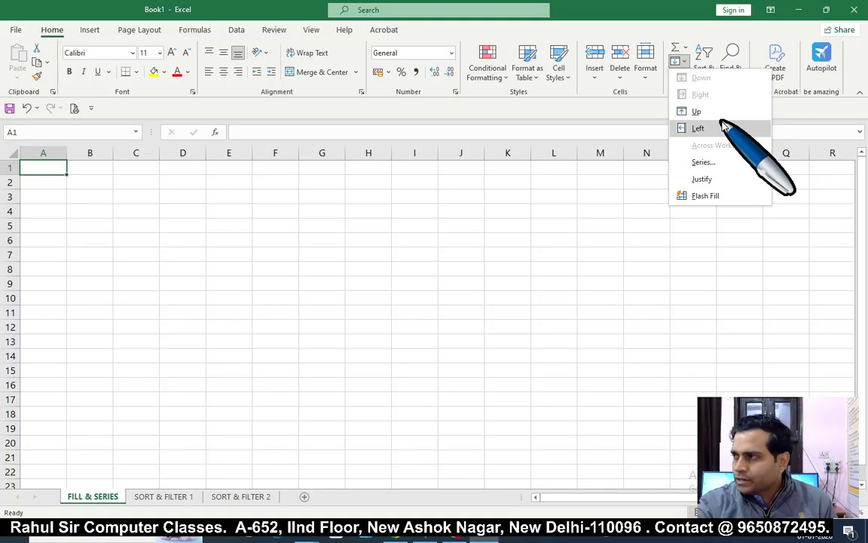
click(437, 240)
drag(329, 255, 283, 255)
- Enter INDIAN in cell A1 of the FILL & SERIES sheet
click(55, 167)
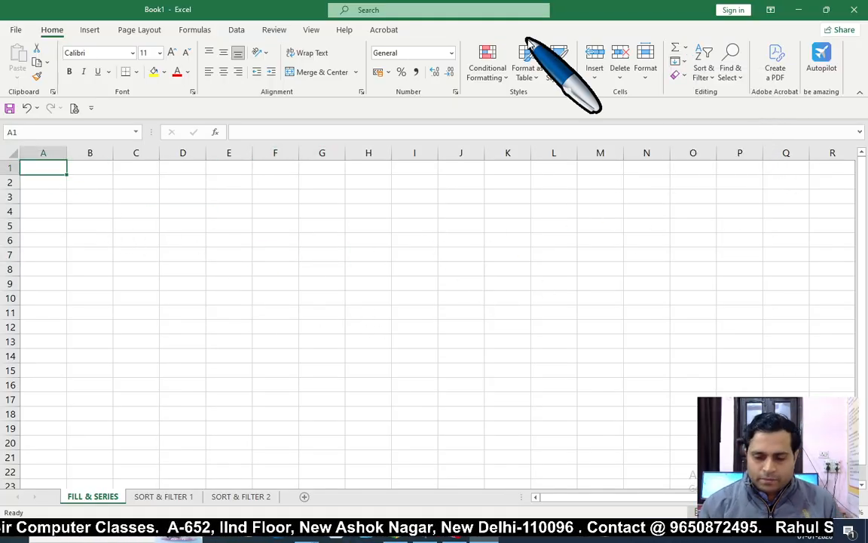
text(IND)
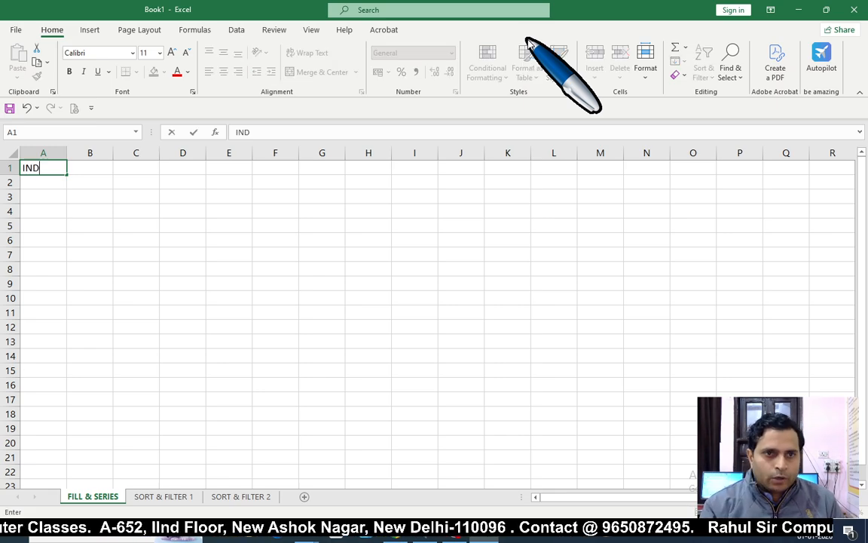
text(IAN)
key(Return)
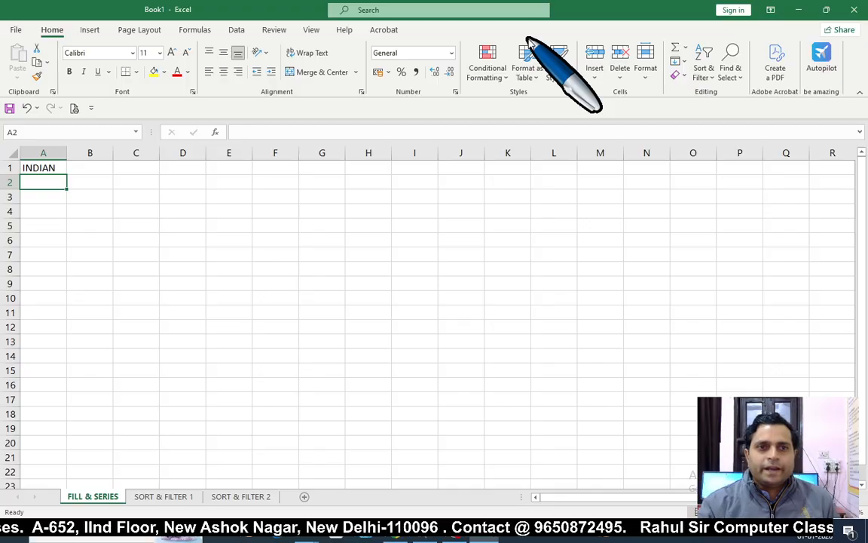
- Fill INDIAN down column A from A1 to A21 with the Fill Down command
click(101, 296)
drag(47, 171, 46, 453)
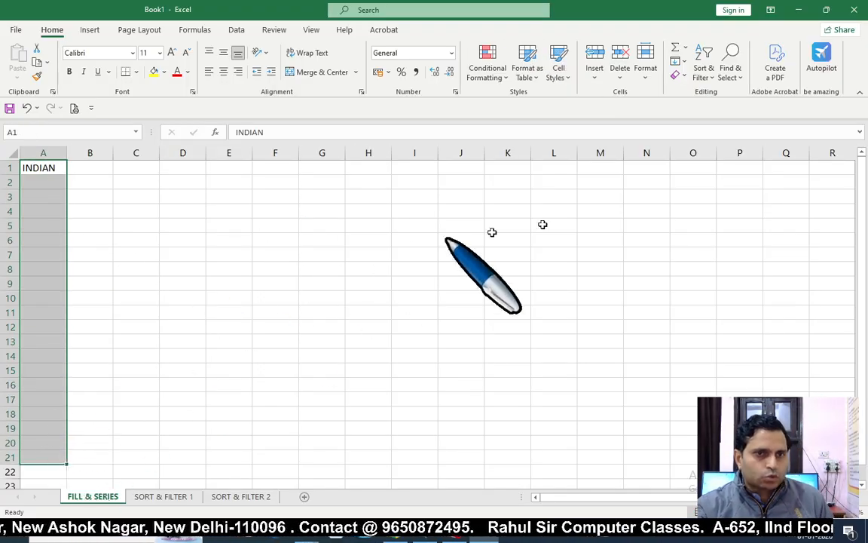
click(678, 61)
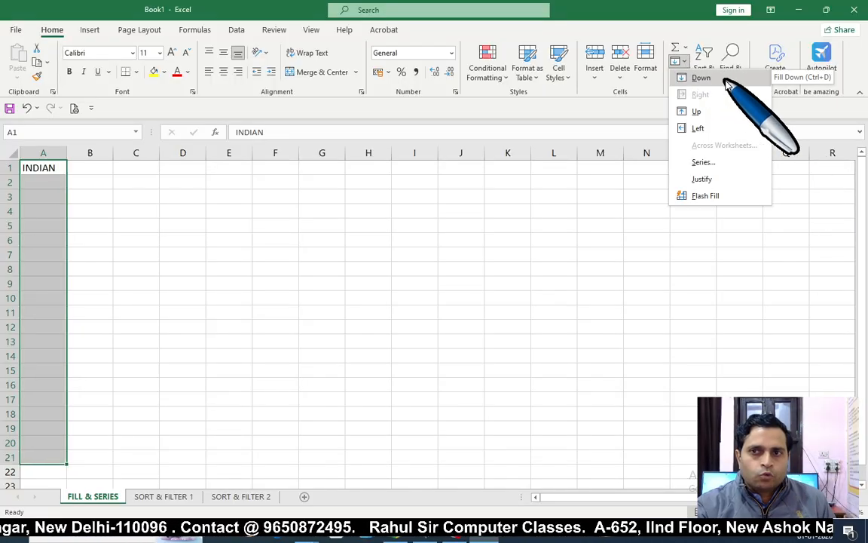
click(701, 78)
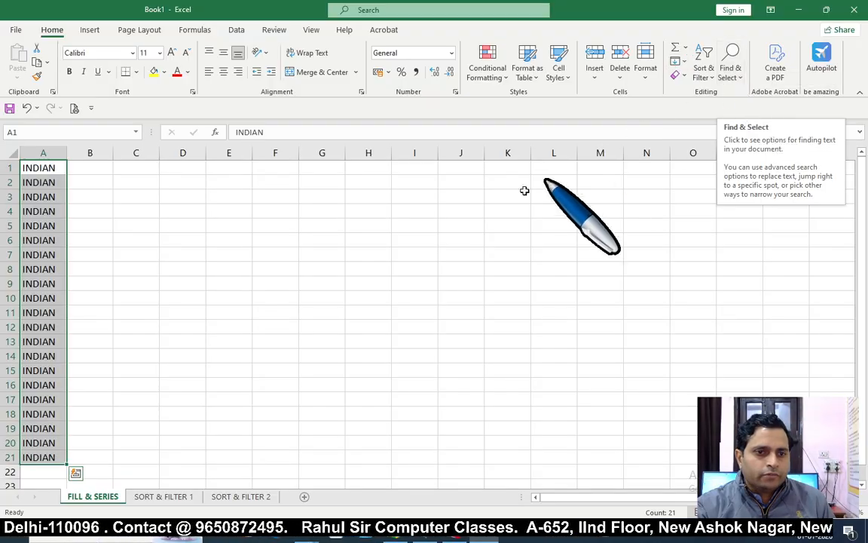
- Fill INDIAN across row 1 from A1 to N1 with the Fill Right command
click(322, 269)
drag(53, 167, 650, 162)
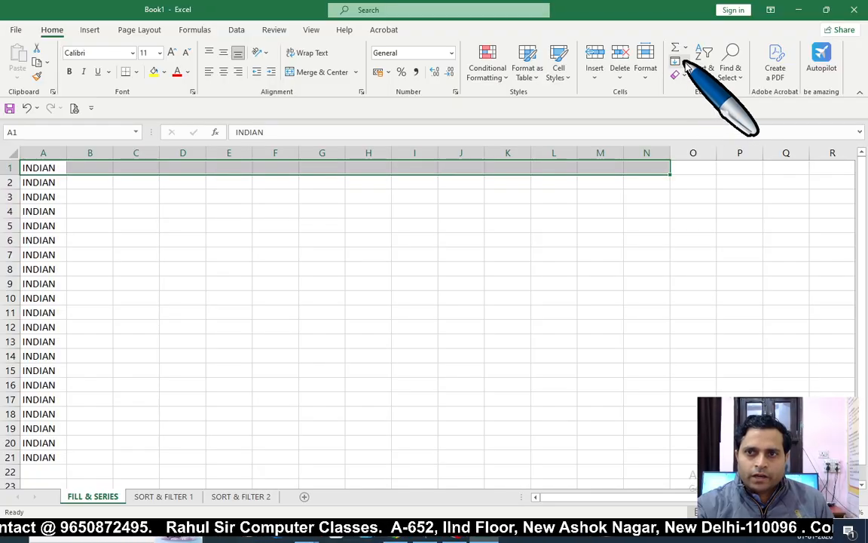
click(686, 61)
click(697, 93)
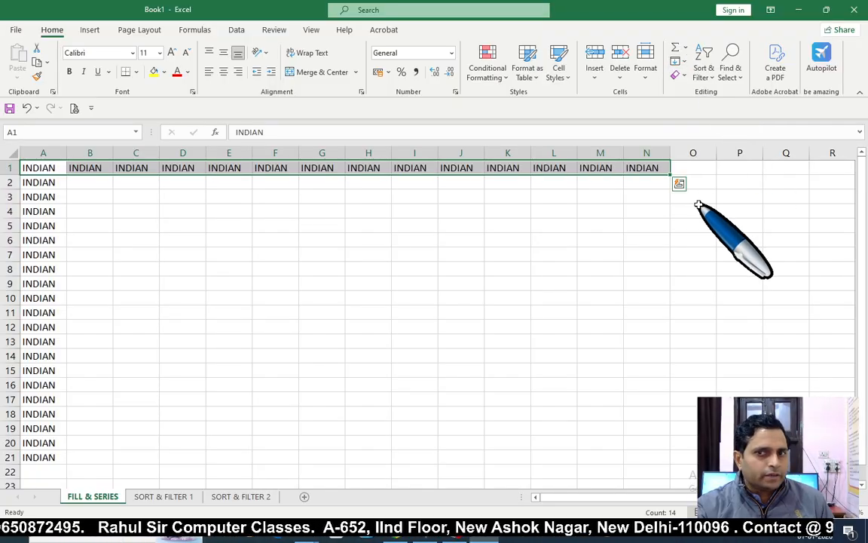
- Copy the text in A1 into cell M20
click(602, 268)
click(50, 172)
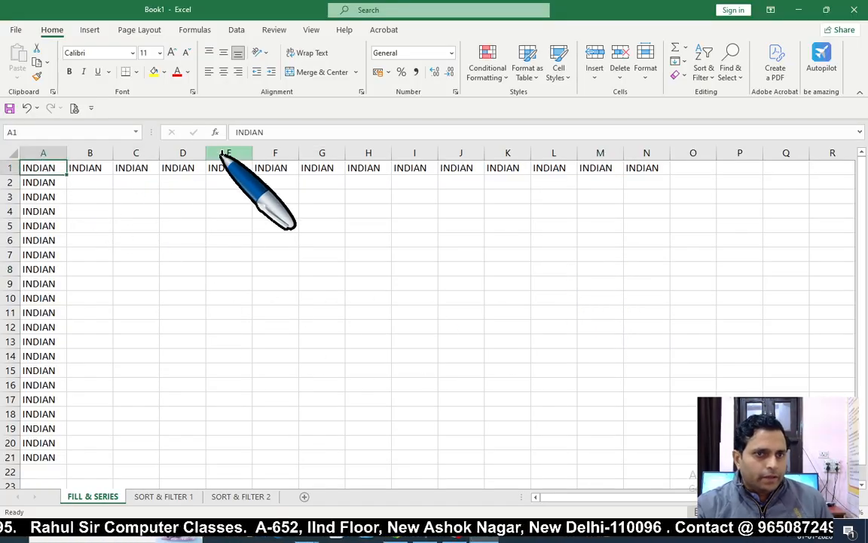
key(ctrl+c)
click(613, 446)
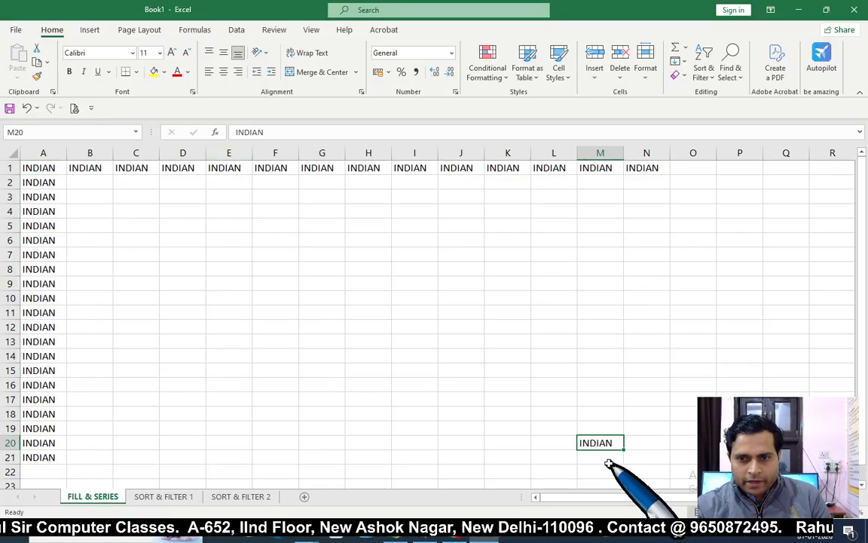
- Fill the range D3:M20 from M20, using Fill Up followed by Fill Left
drag(599, 444, 194, 197)
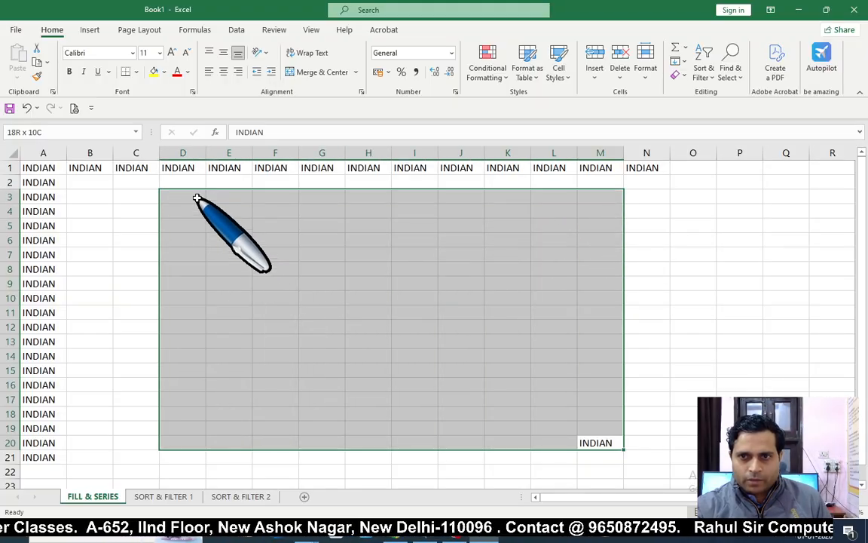
click(681, 61)
click(696, 112)
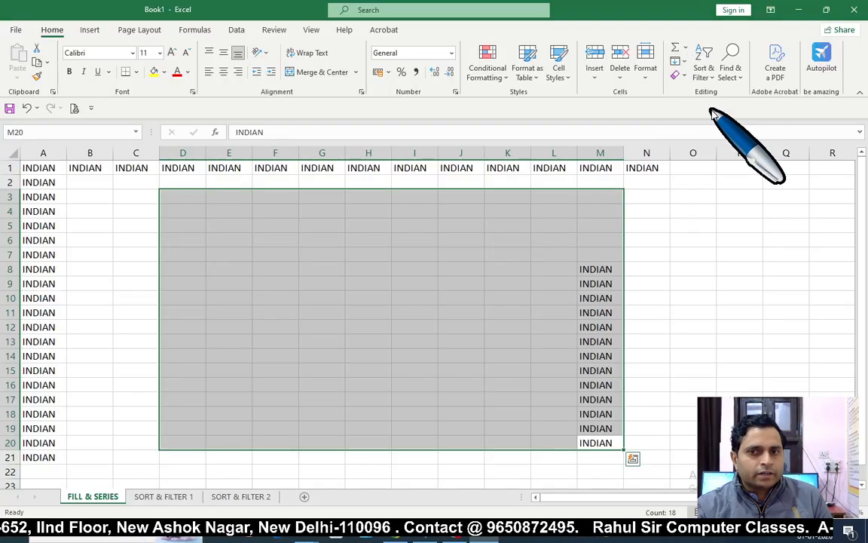
click(677, 62)
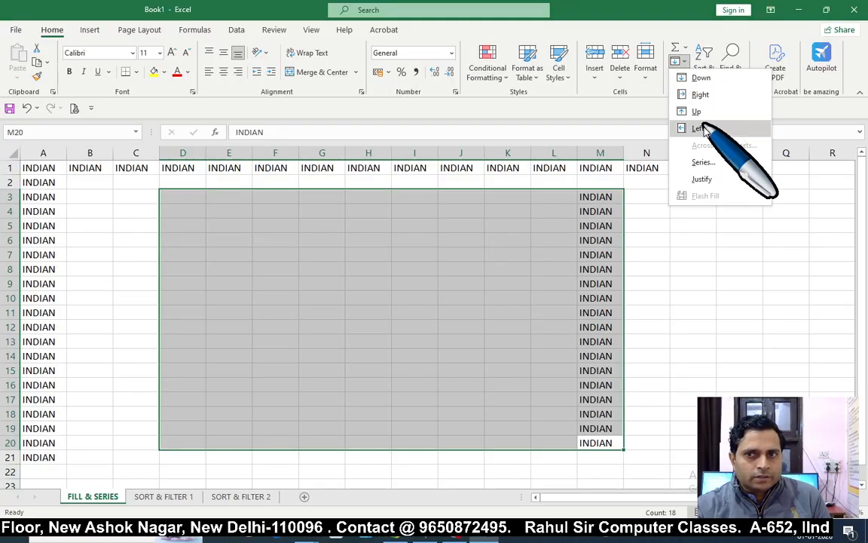
click(701, 129)
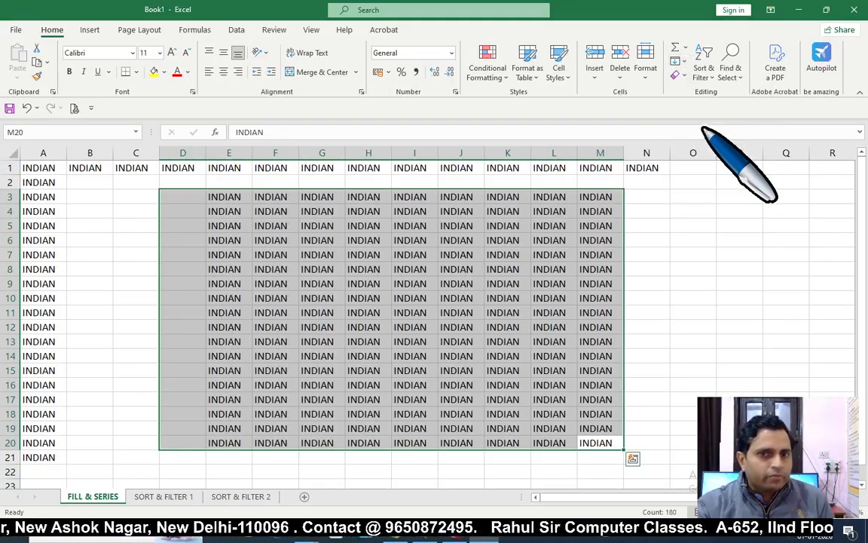
- Clear the block of INDIAN entries filled up to and including M20
click(692, 254)
drag(136, 196, 648, 452)
key(Delete)
click(592, 413)
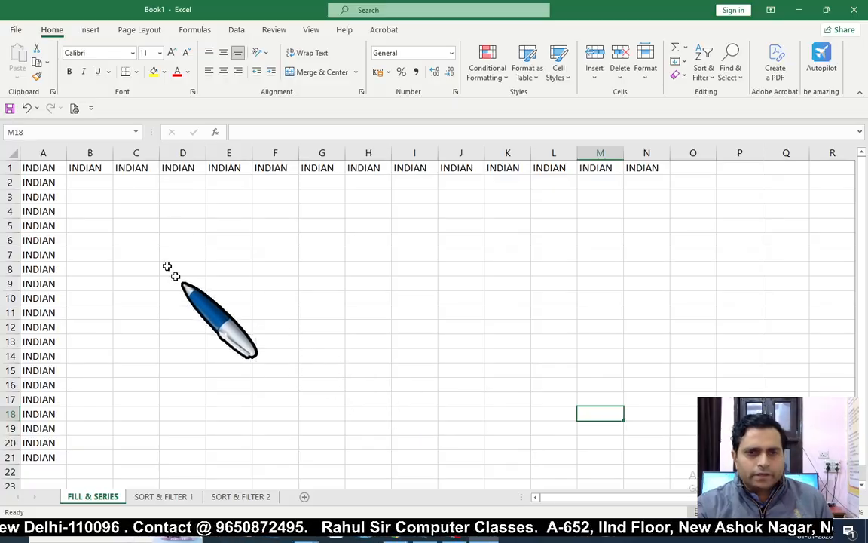
- Clear the INDIAN copies from row 1 starting at B1 and from A2:A21, keeping only A1
drag(104, 169, 707, 192)
key(Delete)
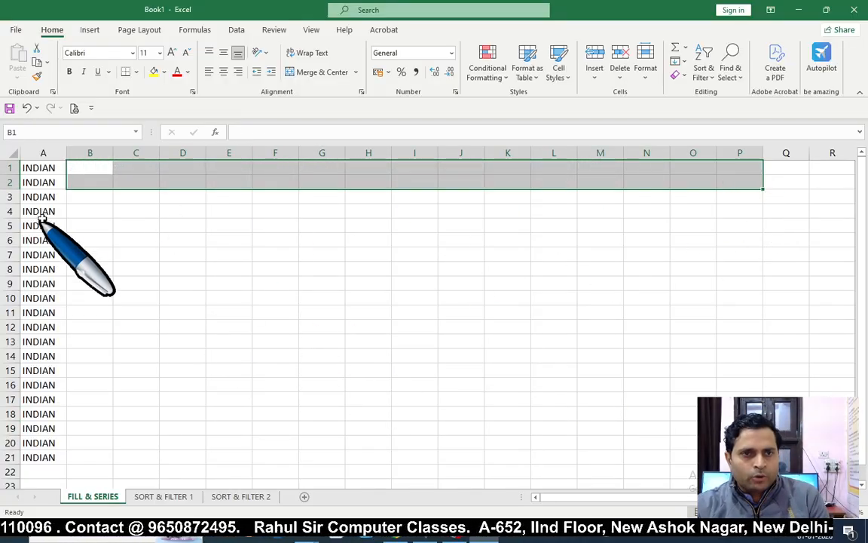
drag(47, 183, 42, 452)
key(Delete)
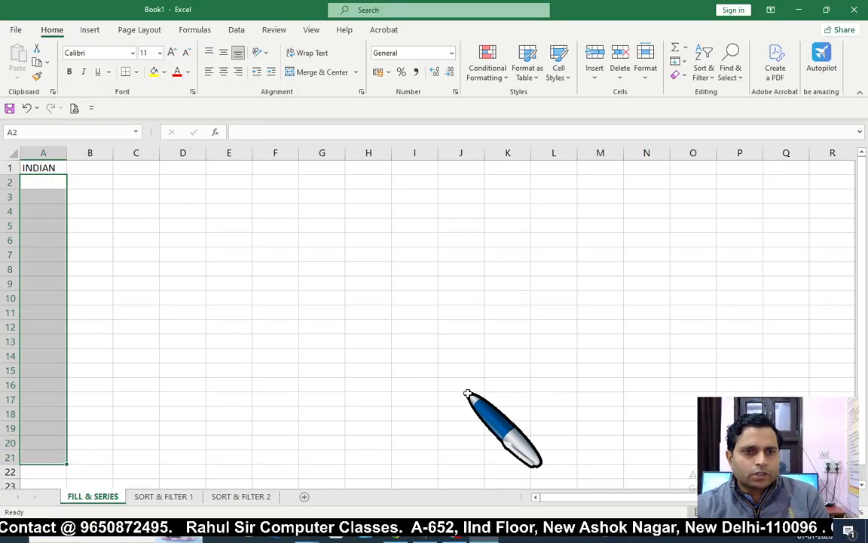
click(619, 429)
drag(623, 431, 177, 196)
drag(644, 428, 418, 265)
click(60, 281)
- Fill the range A1:N21 with INDIAN from A1, using Fill Down followed by Fill Right
drag(58, 171, 636, 457)
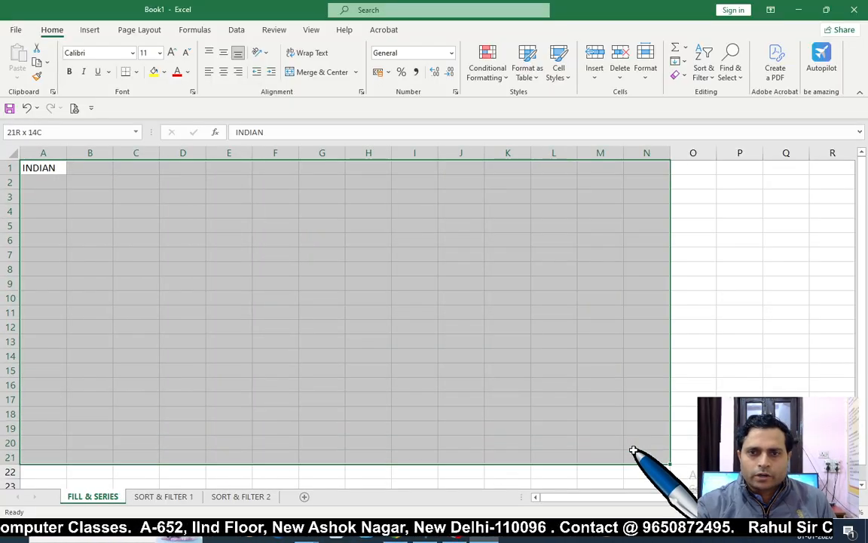
click(678, 60)
click(698, 78)
click(678, 61)
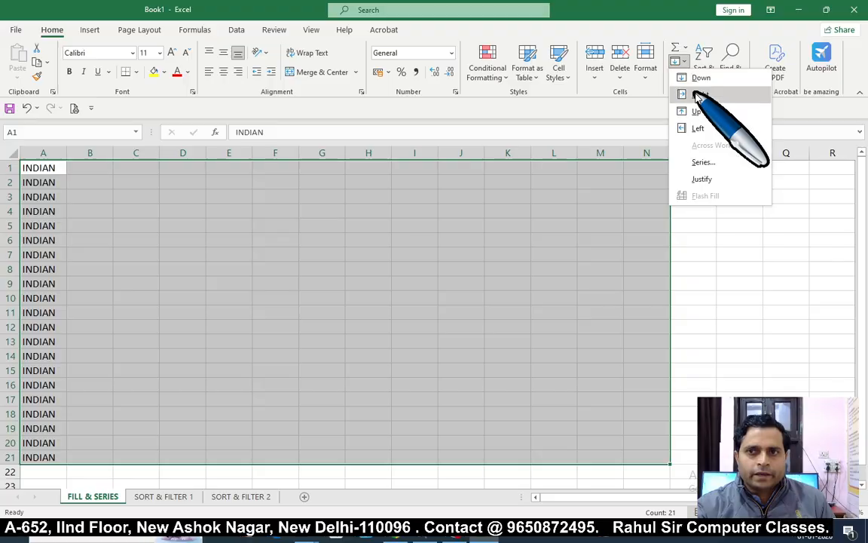
click(697, 94)
- Undo the right and down fills in A1:N21
key(ctrl+z)
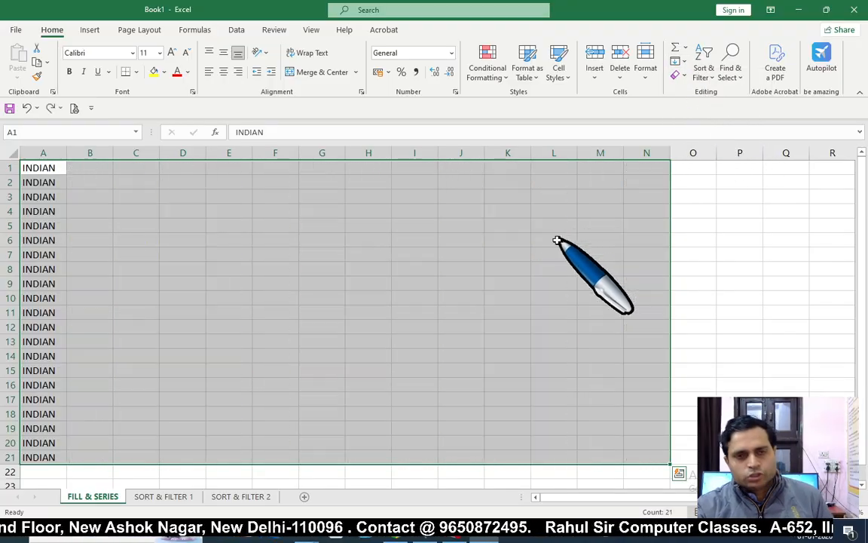
key(ctrl+z)
click(380, 253)
- Fill the smaller range A1:L20 with INDIAN from A1, first downward and then to the right
drag(44, 169, 601, 431)
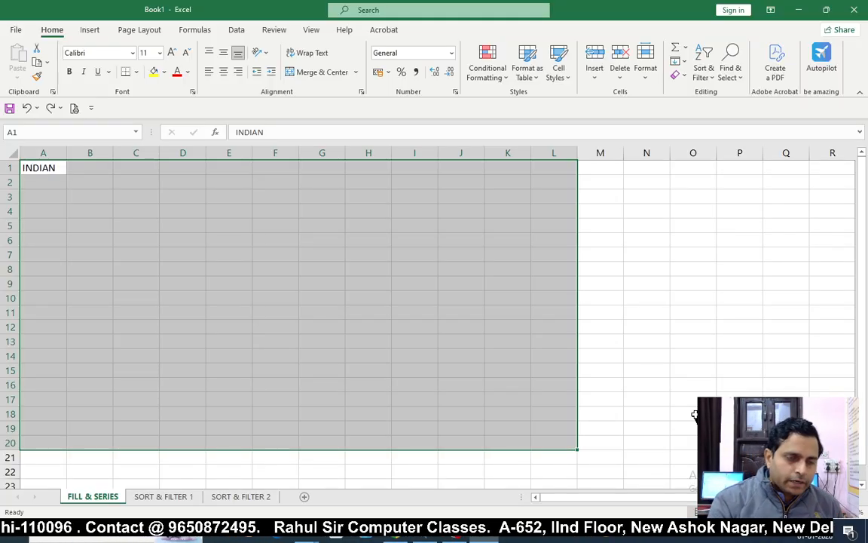
key(ctrl+d)
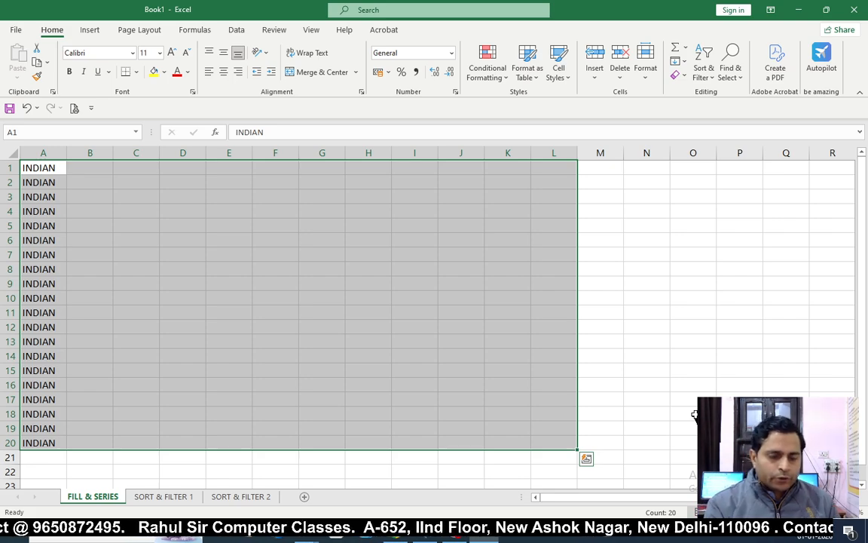
key(ctrl+r)
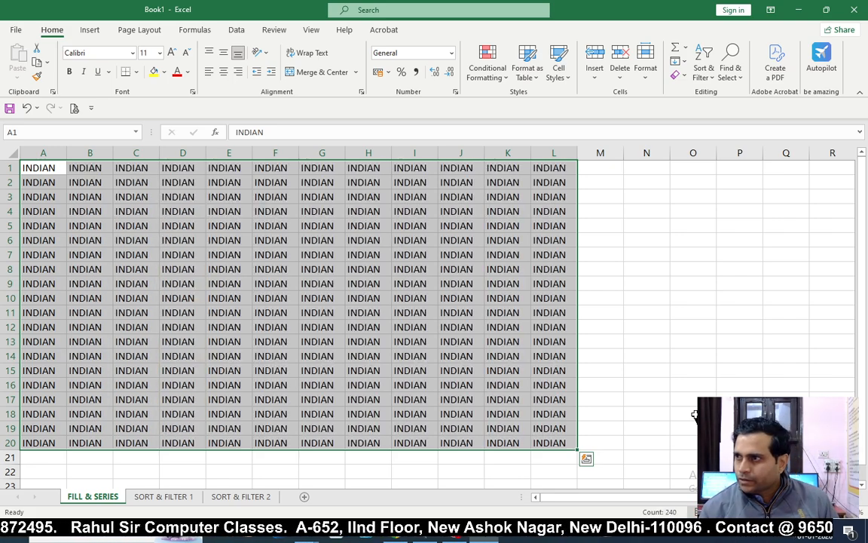
- Undo both fills in A1:L20 and deselect the range
key(ctrl+z)
key(ctrl+z)
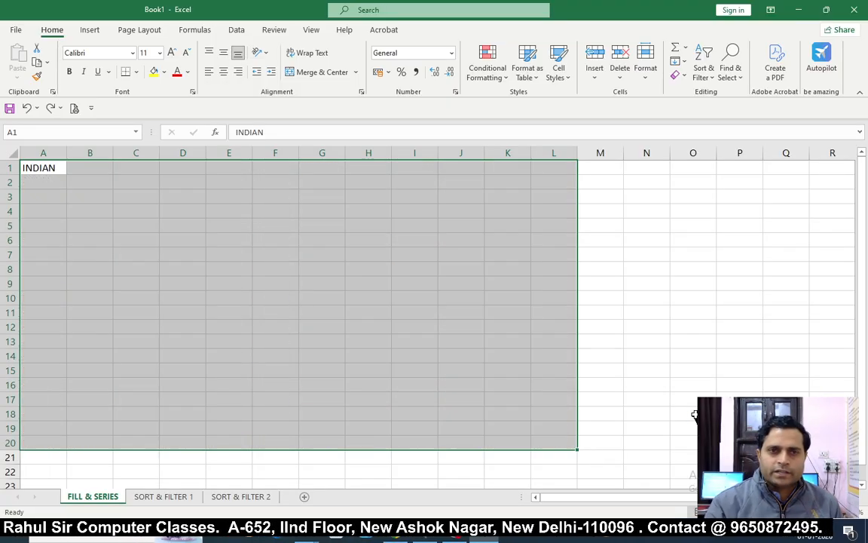
click(90, 237)
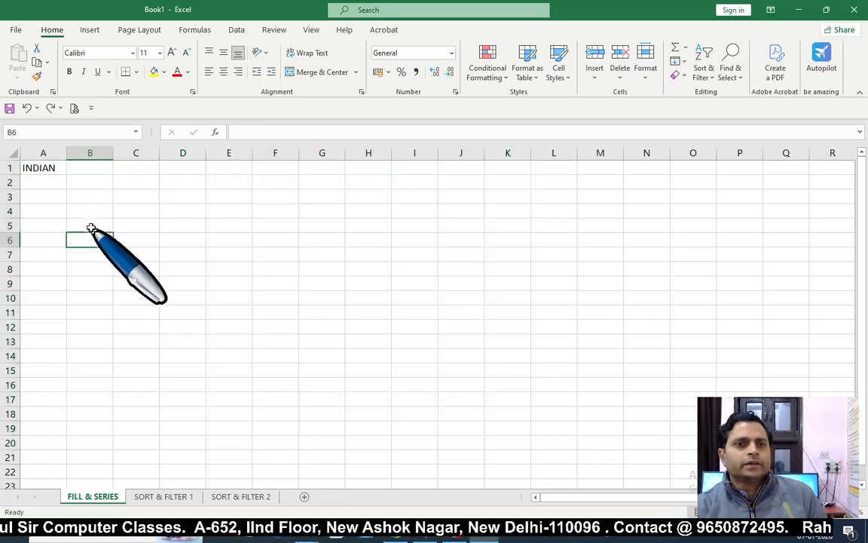
- Enter the full postal address on one line in cell A4
click(41, 211)
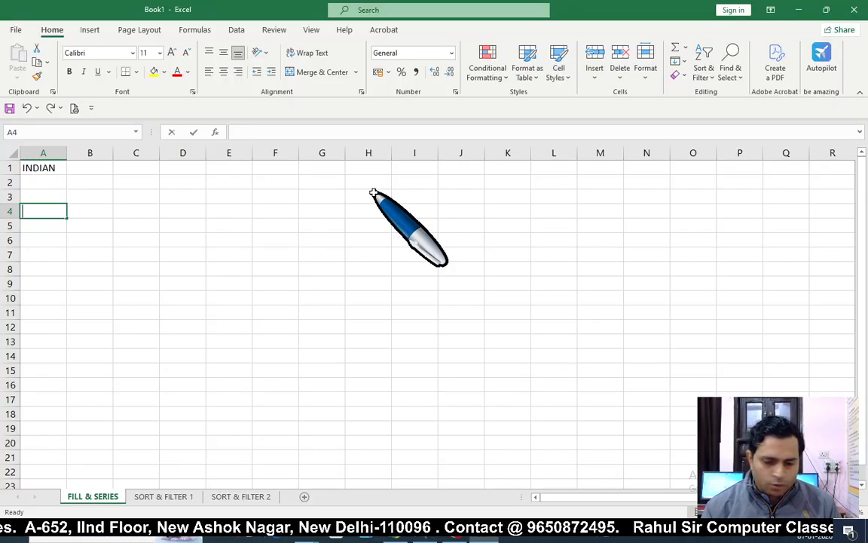
text(A-)
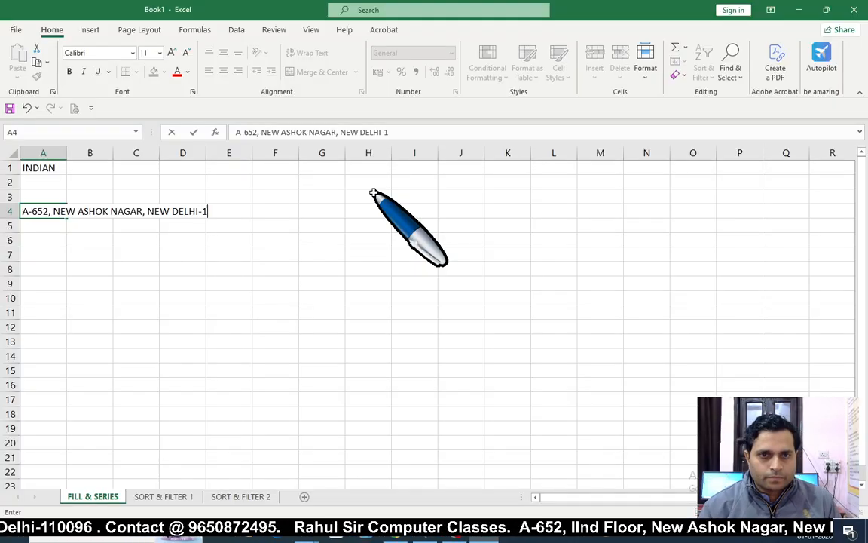
text(96)
key(Return)
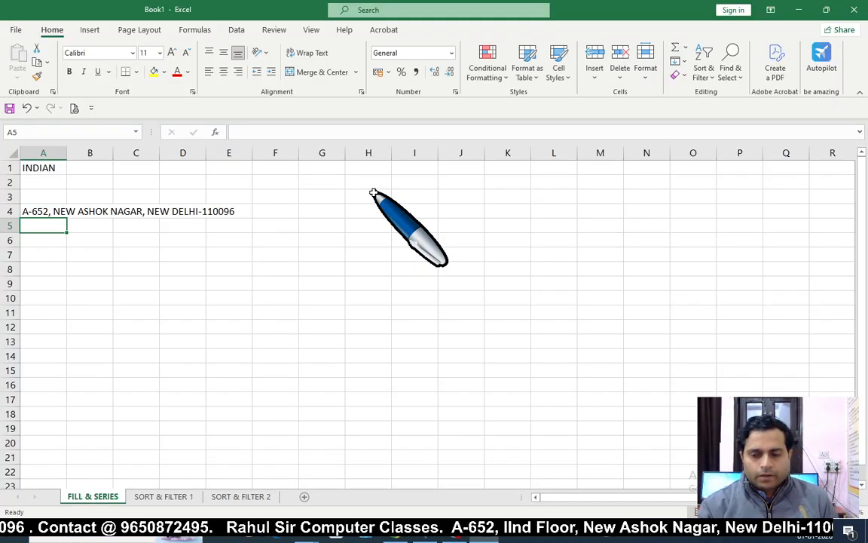
- Copy the address in A4 down into A5, and fill it further down through A17
click(47, 213)
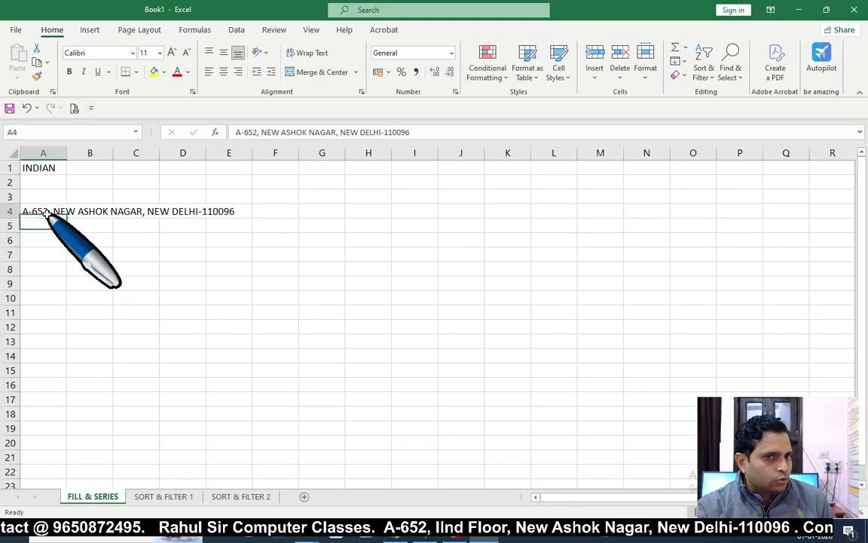
click(45, 224)
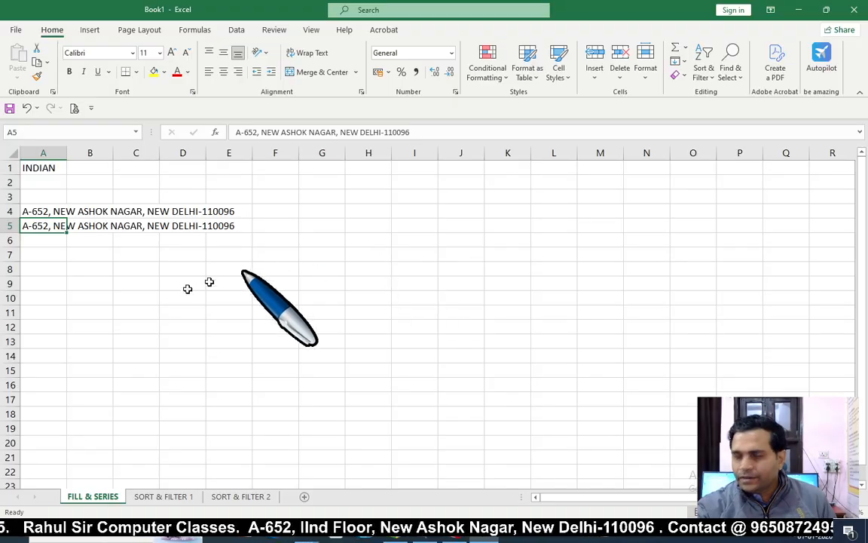
click(139, 297)
click(47, 230)
drag(46, 230, 44, 397)
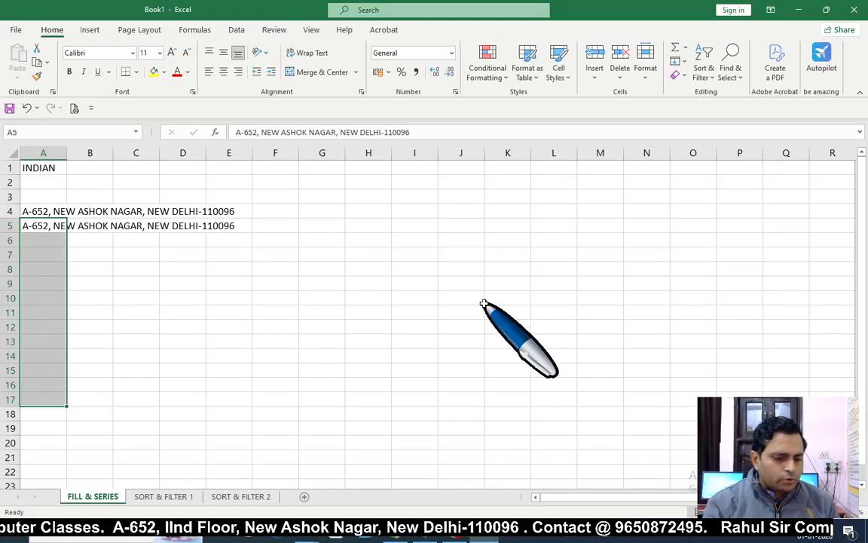
key(ctrl+d)
key(ctrl+q)
click(410, 256)
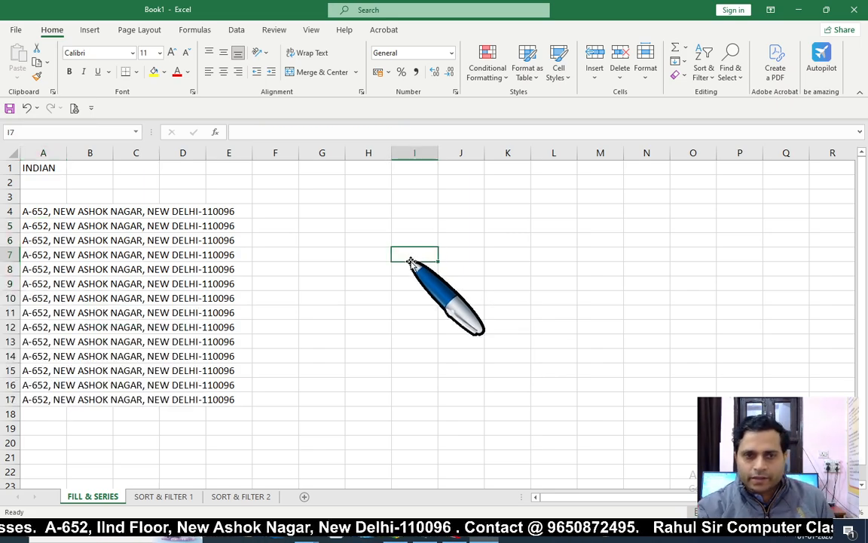
- Clear the address entries from A4:A17
drag(43, 212, 68, 405)
key(Delete)
click(83, 369)
click(39, 195)
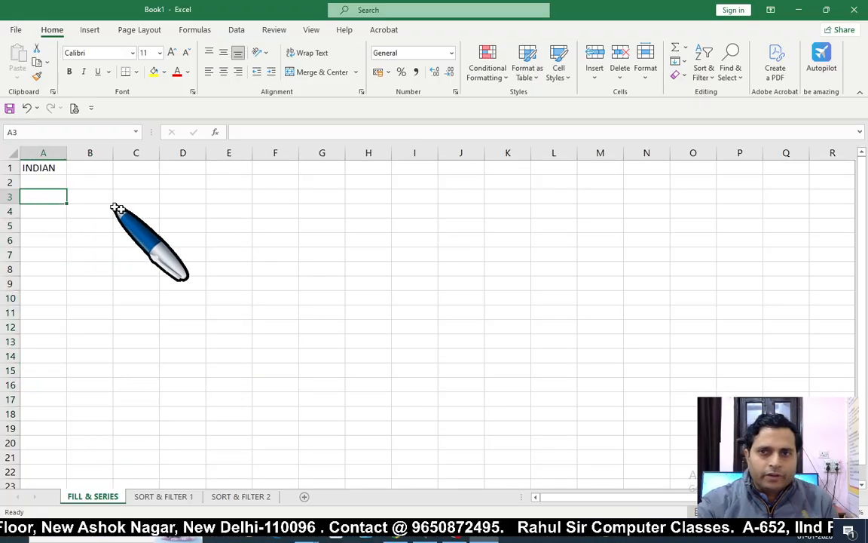
click(678, 61)
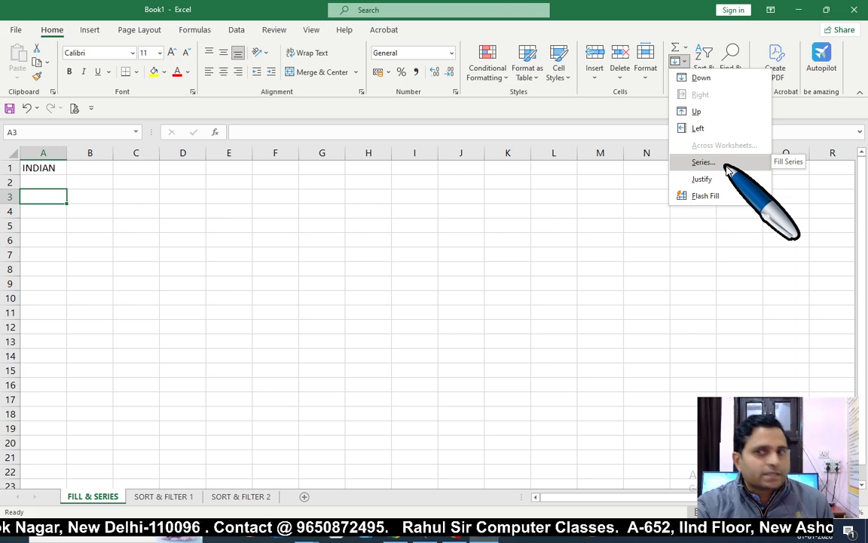
click(275, 255)
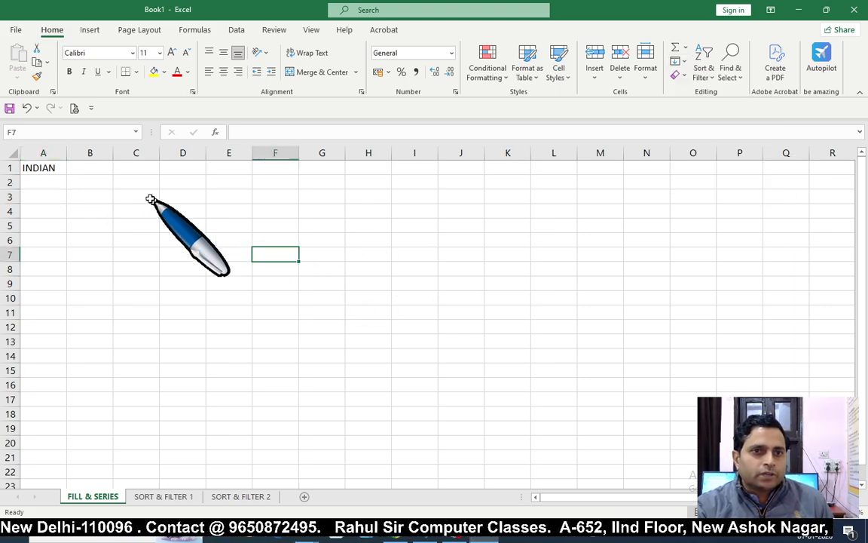
- Enter 1 in B1, 1 in C1 and 100 in D1 as series starting values
click(101, 166)
text(1)
key(Return)
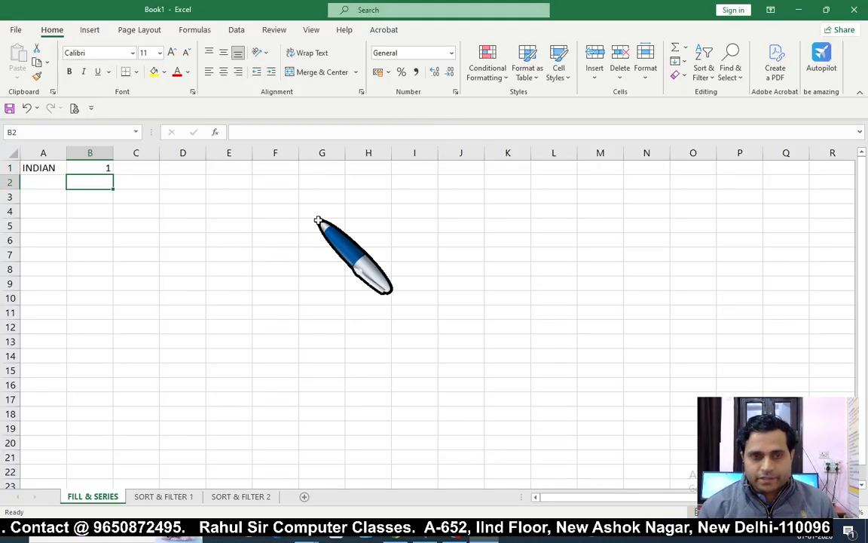
text(1)
key(Return)
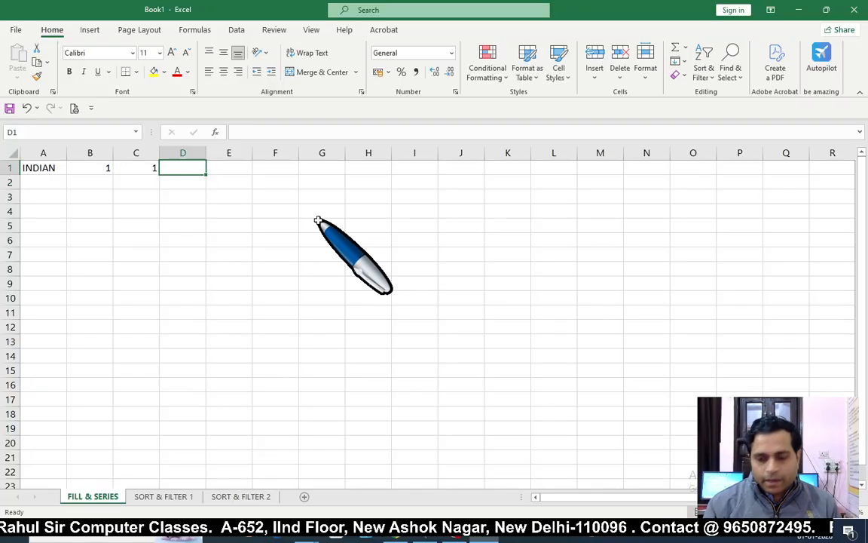
text(100)
key(Return)
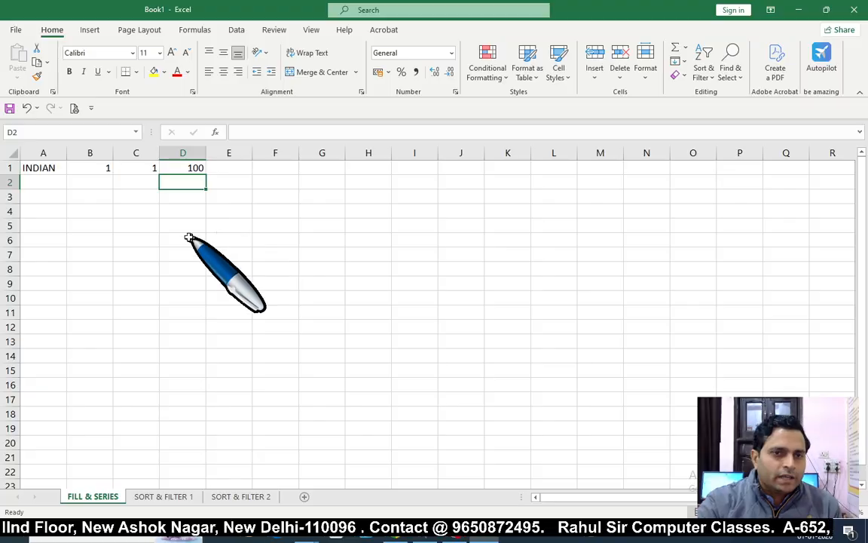
- Start a Fill Series from cell B1 and set the series to run in Columns
click(92, 171)
click(108, 194)
click(106, 170)
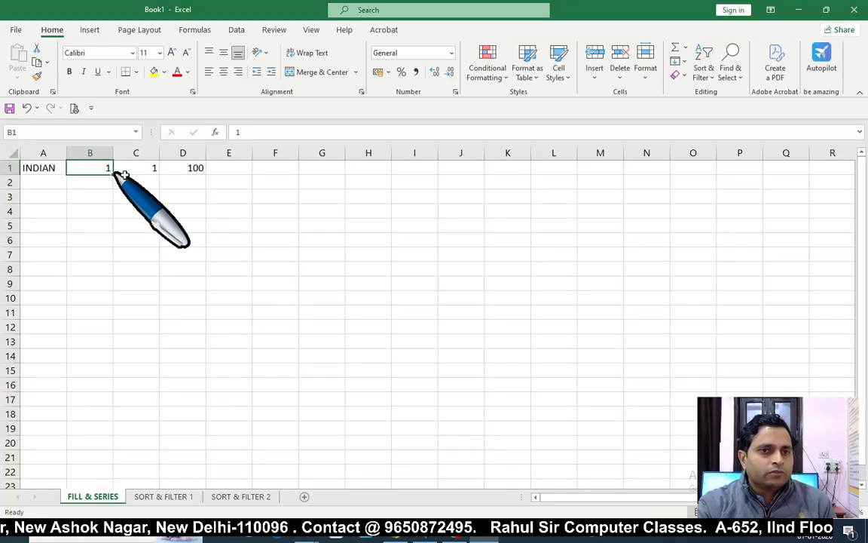
click(136, 184)
click(98, 169)
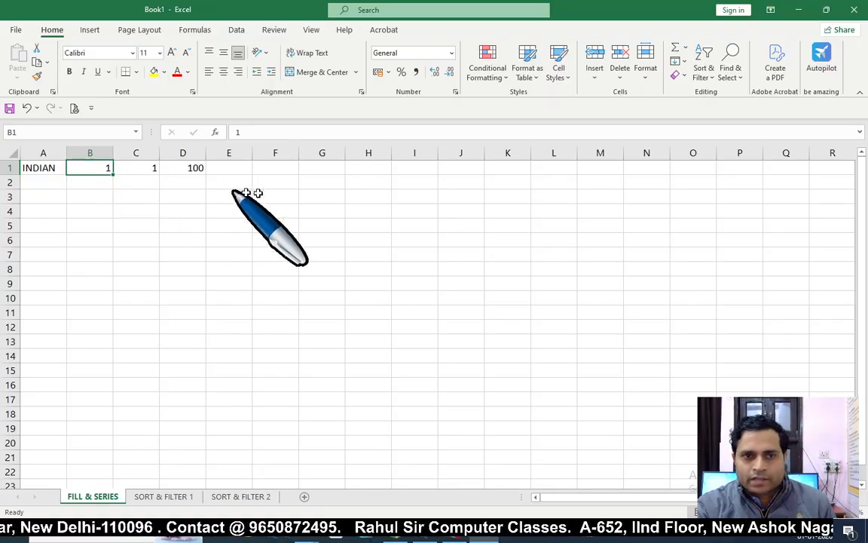
click(683, 62)
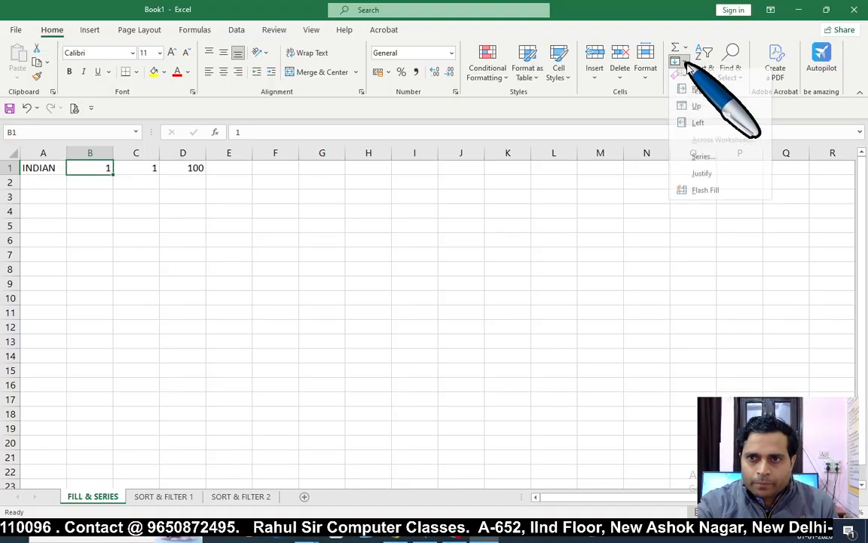
click(703, 162)
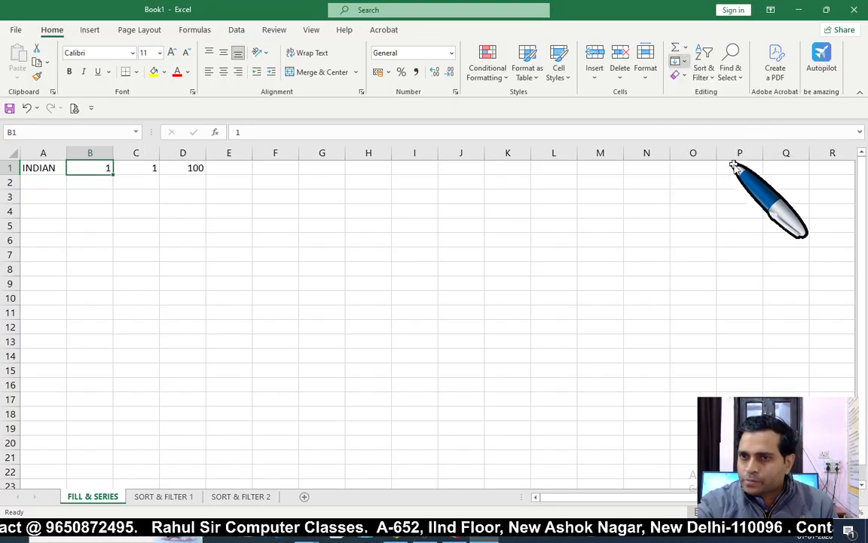
drag(407, 161, 576, 173)
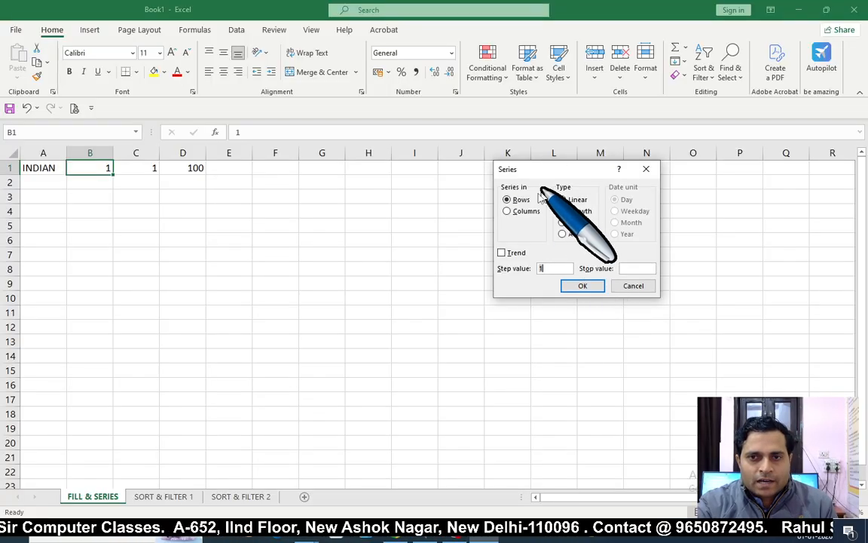
click(508, 199)
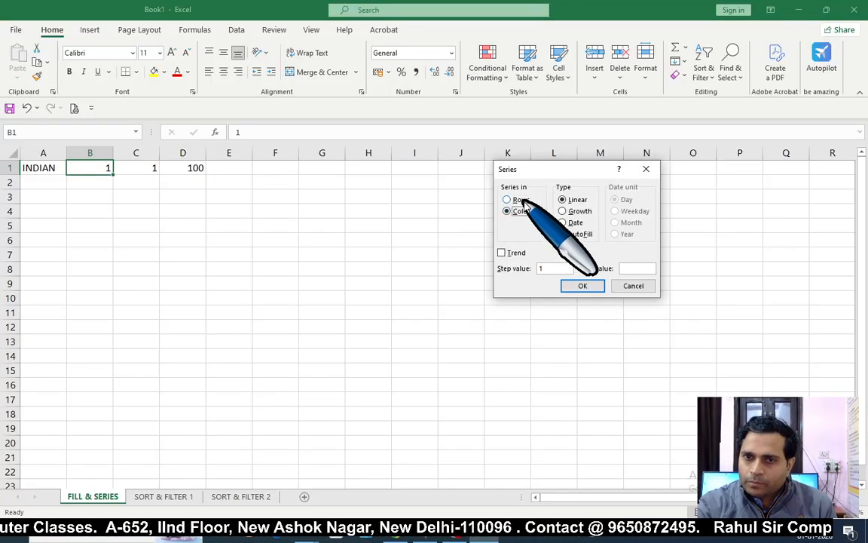
click(521, 201)
click(521, 212)
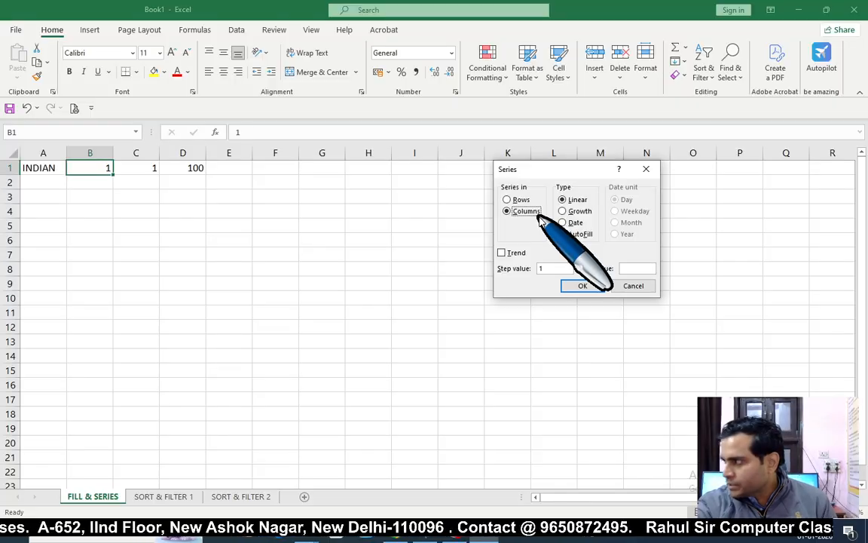
- Generate the linear series down column B with step value 1 and stop value 100, leaving Trend off
click(501, 253)
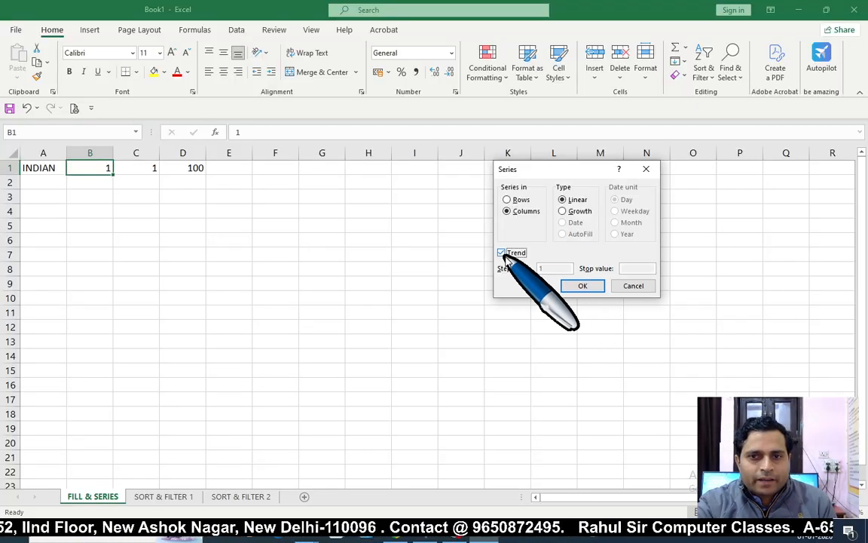
click(502, 253)
click(561, 270)
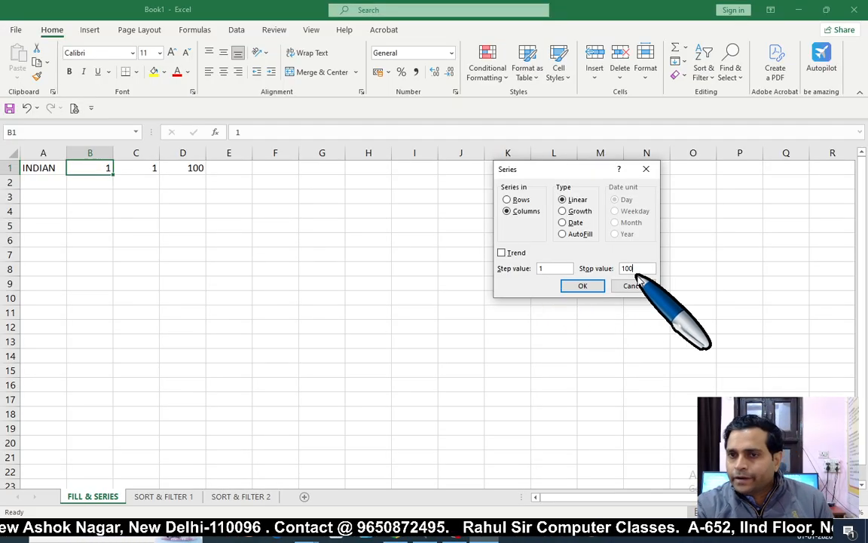
click(581, 286)
drag(864, 189, 859, 167)
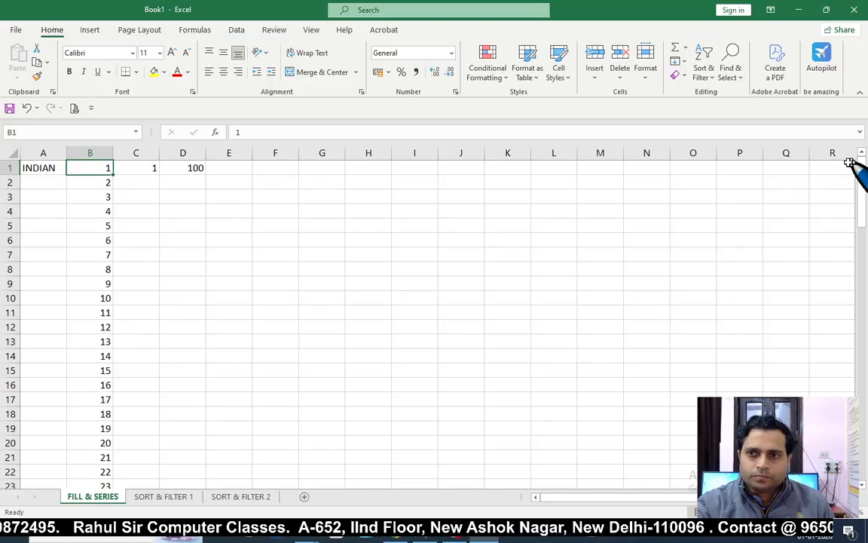
- Fill a linear series down column C from C1, with step value 2 and stop value 51
click(155, 169)
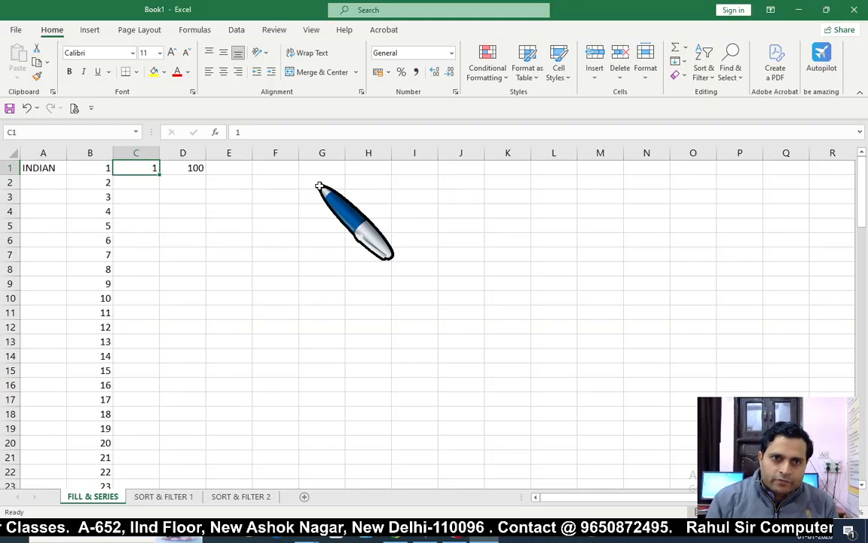
click(185, 206)
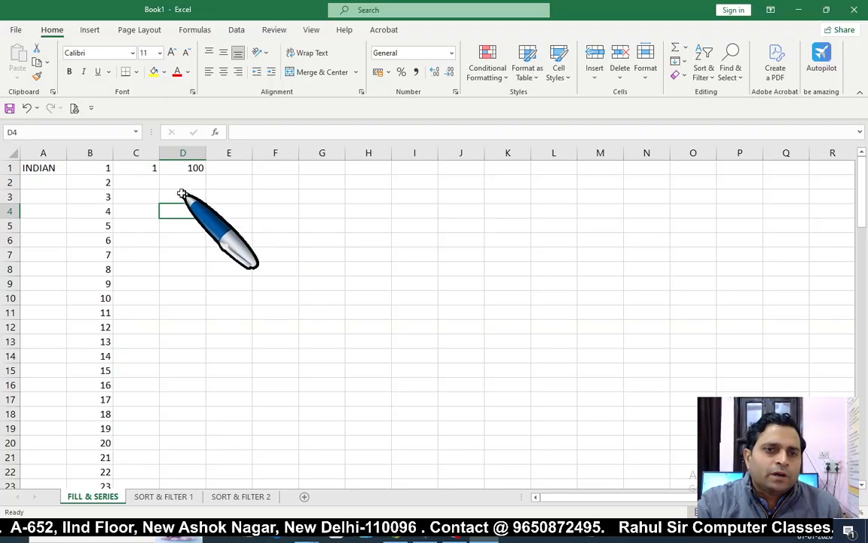
click(149, 170)
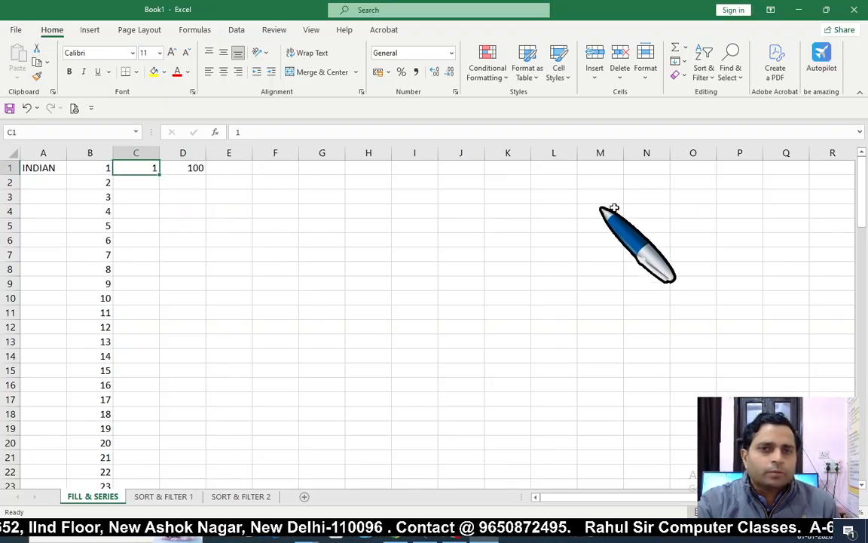
click(683, 61)
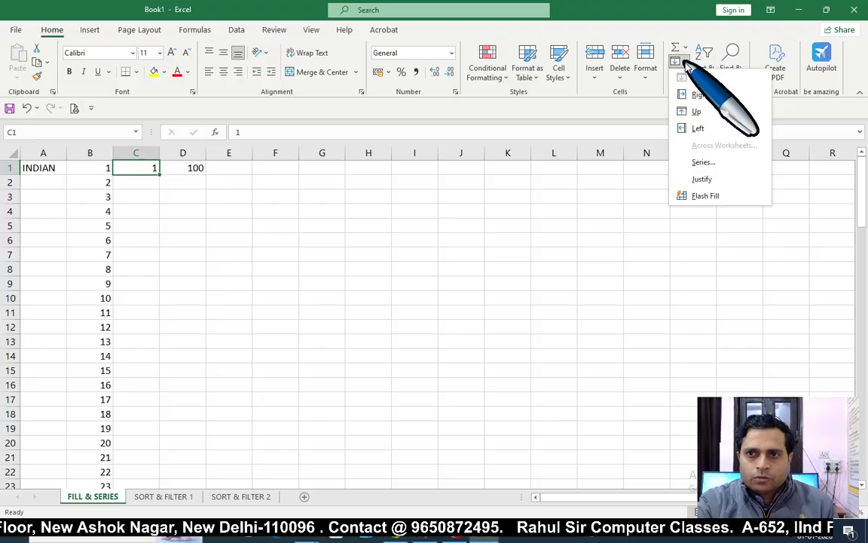
click(702, 162)
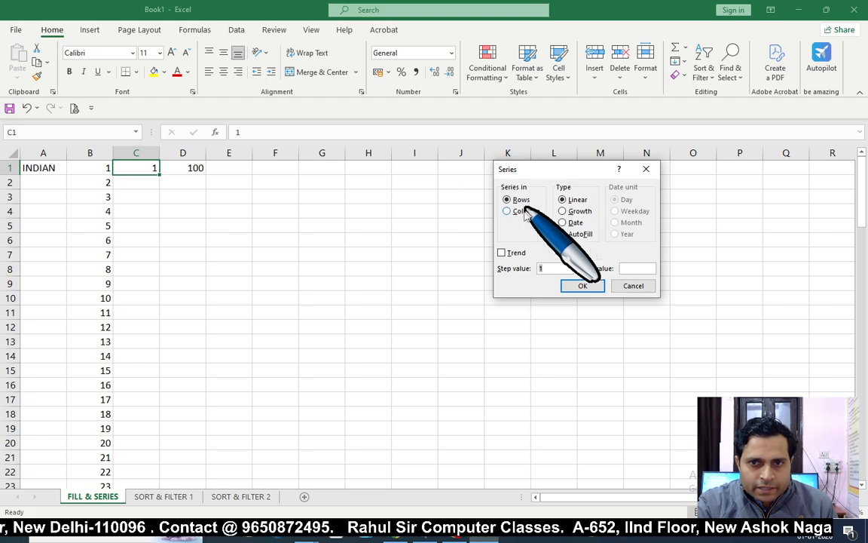
click(517, 211)
double_click(550, 269)
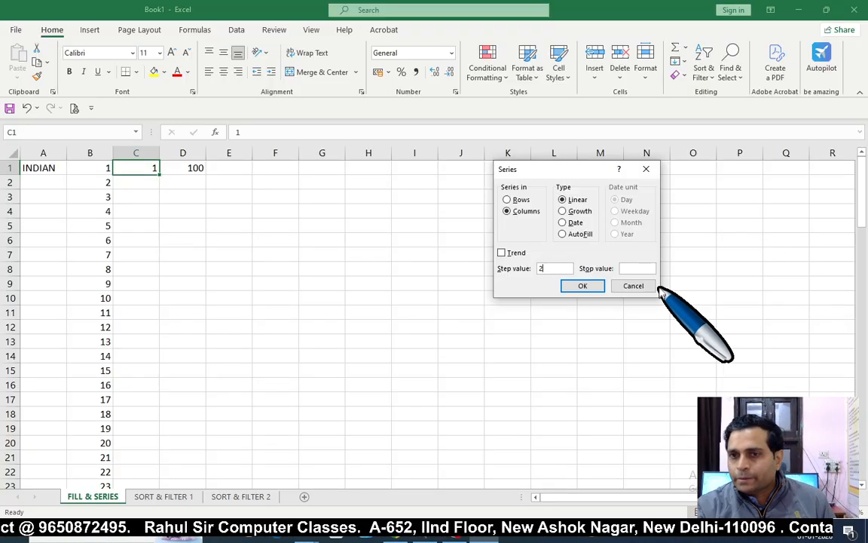
click(640, 269)
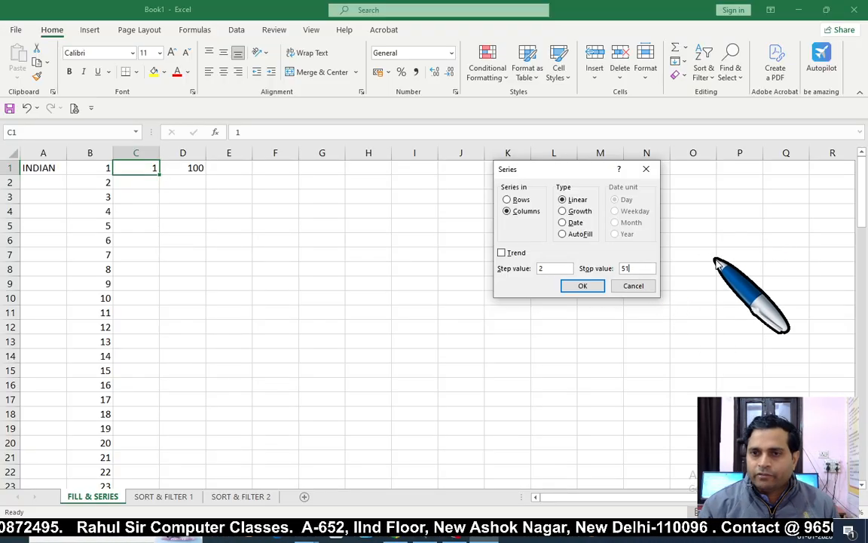
click(580, 286)
mouse_move(863, 200)
mouse_down()
mouse_move(865, 223)
mouse_move(866, 192)
mouse_up()
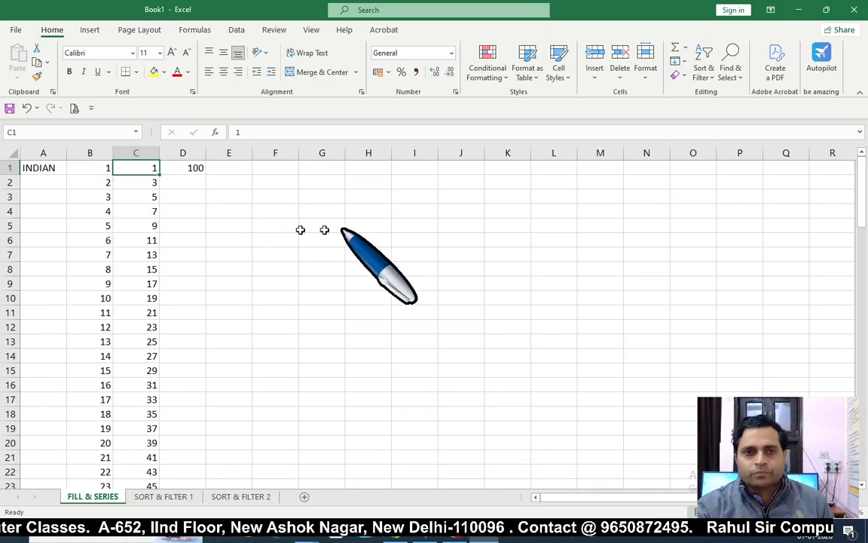
click(190, 169)
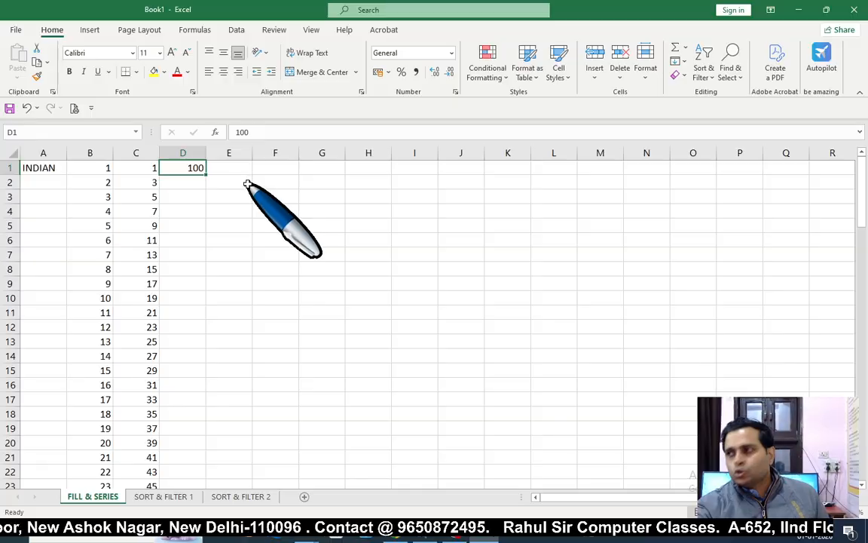
click(192, 182)
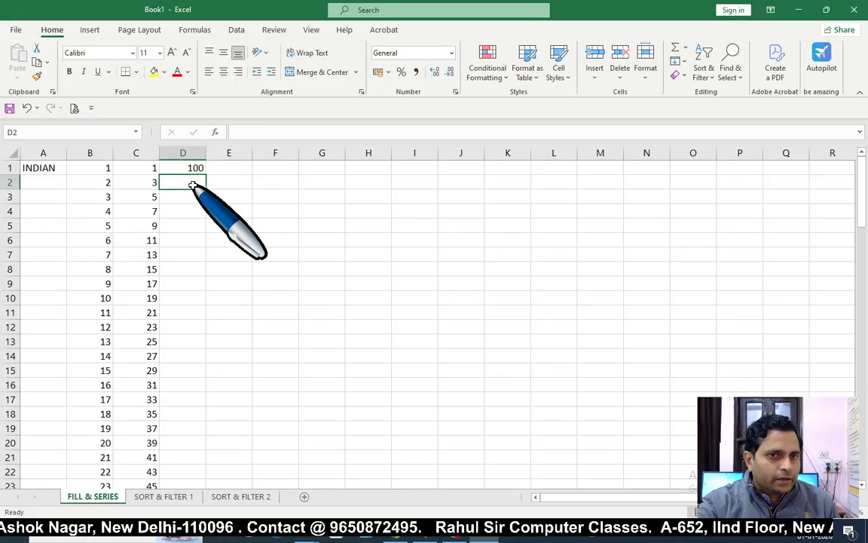
click(193, 169)
click(194, 185)
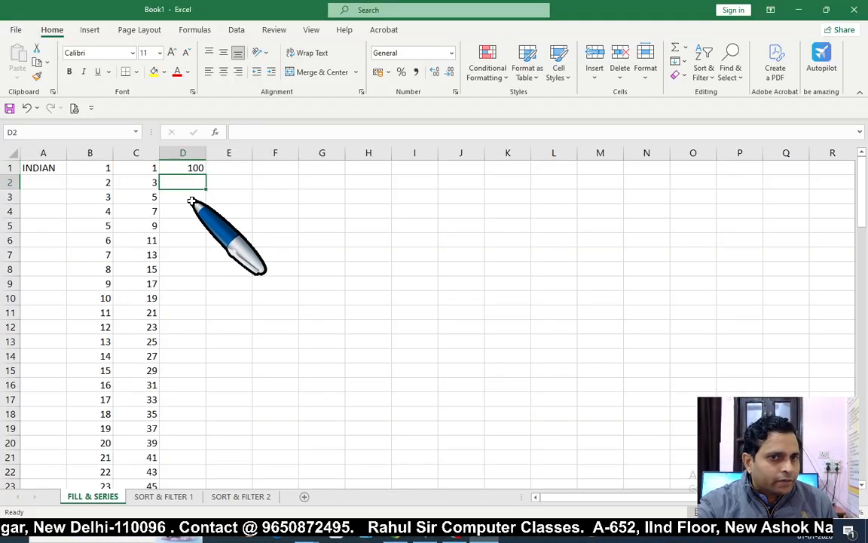
click(202, 198)
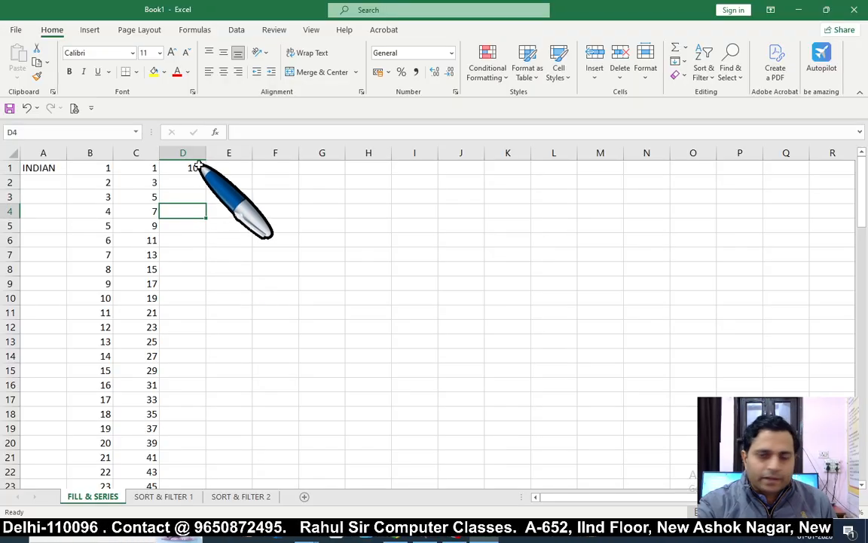
click(194, 169)
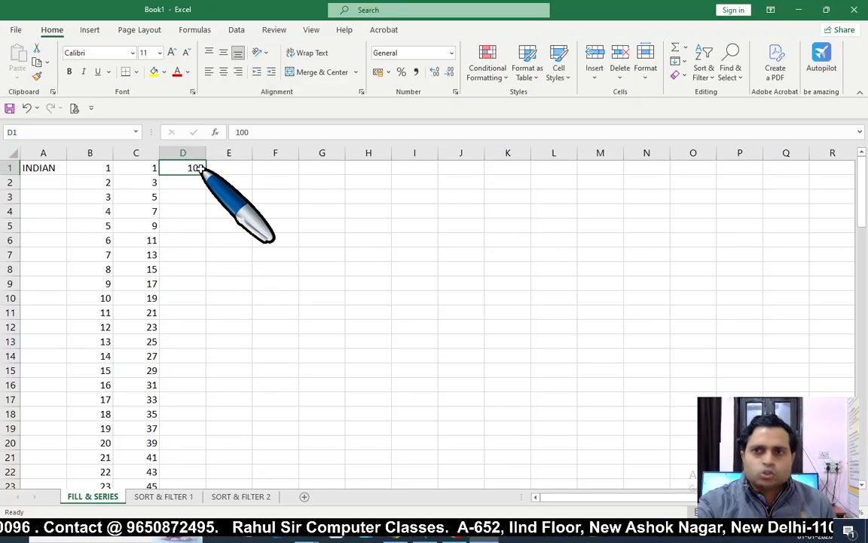
click(198, 182)
- Fill a descending linear series down column D from D1, with step value -5 and stop value 0
click(189, 167)
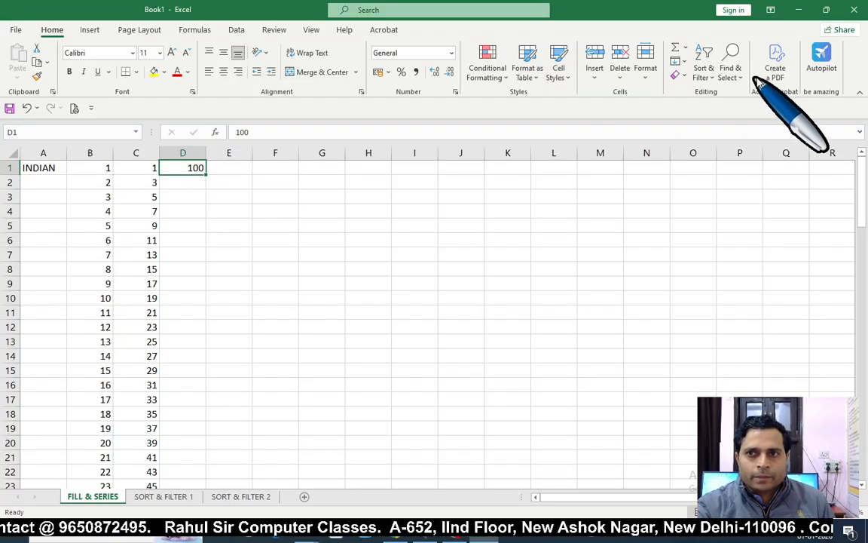
click(676, 61)
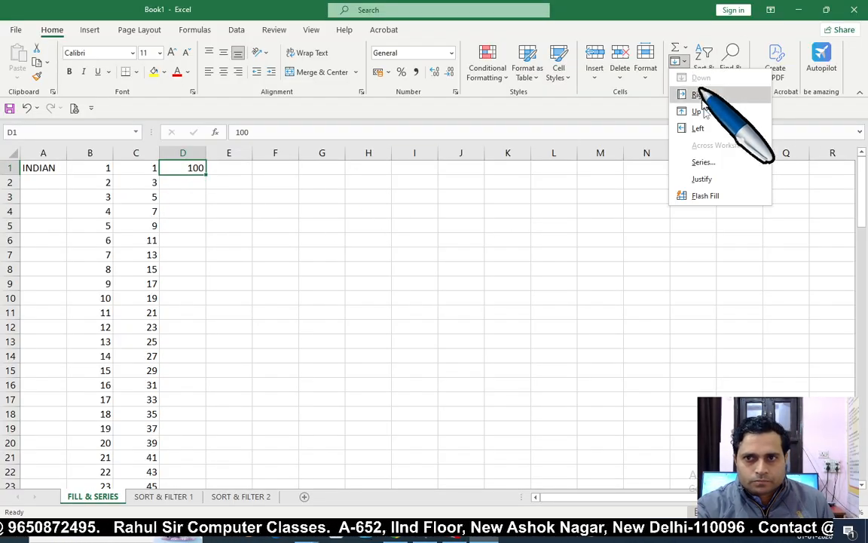
click(701, 163)
drag(573, 175, 479, 274)
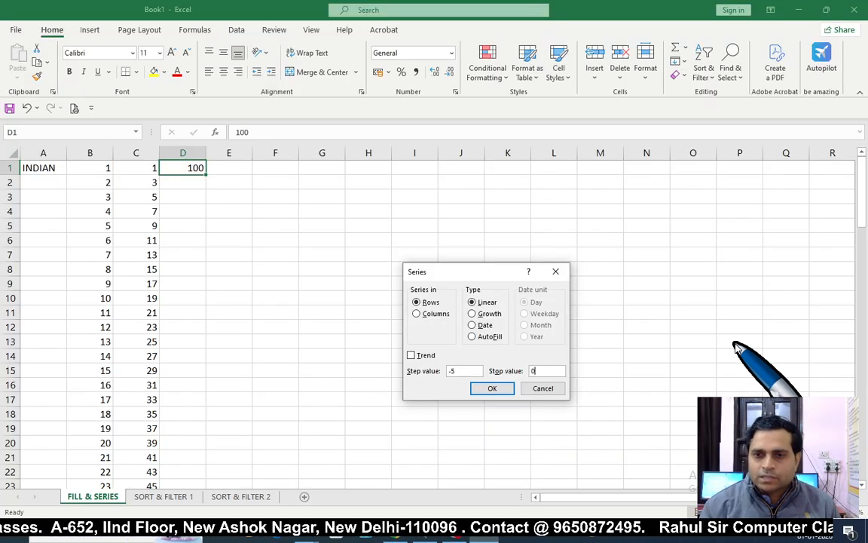
click(426, 312)
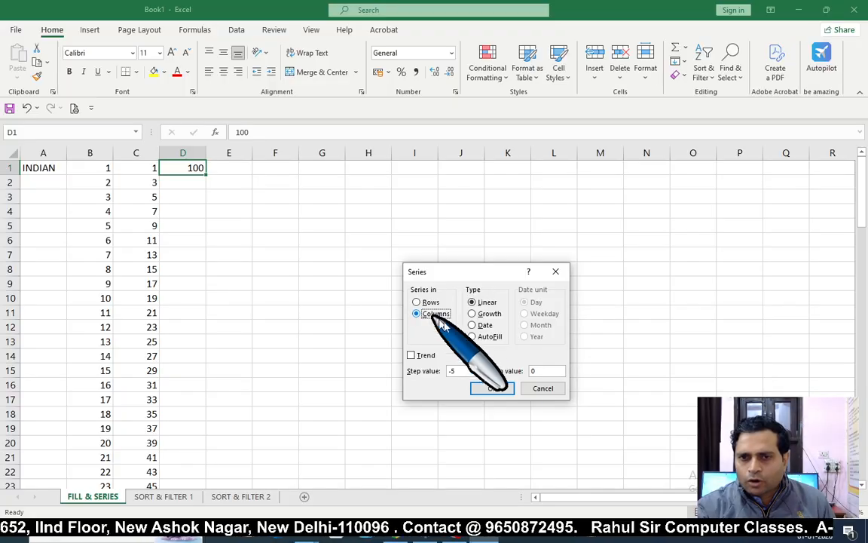
click(492, 388)
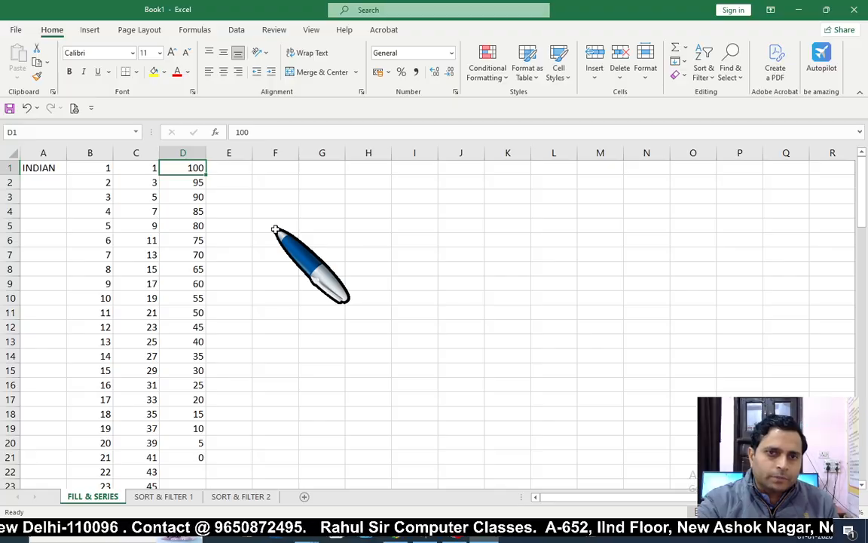
- Enter 2 in G1 and 5 in G2 as the starting pair of a new series
click(369, 252)
click(331, 170)
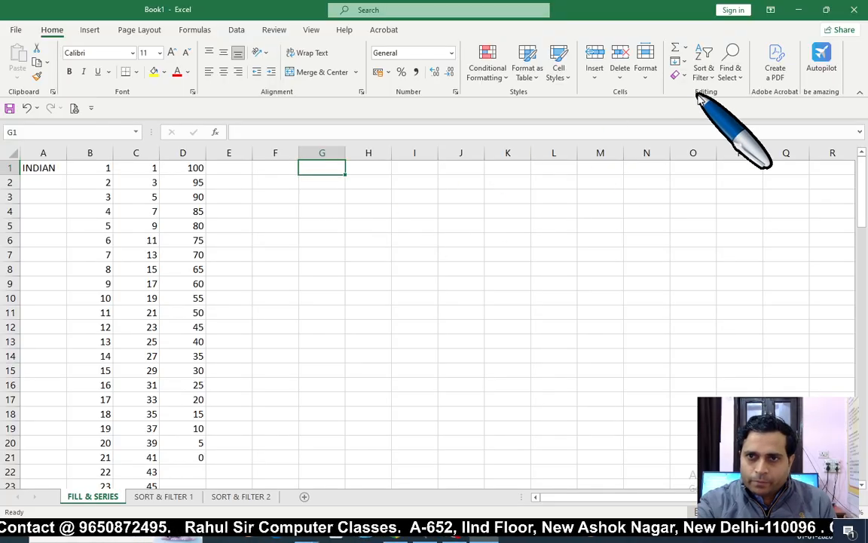
click(321, 253)
click(326, 169)
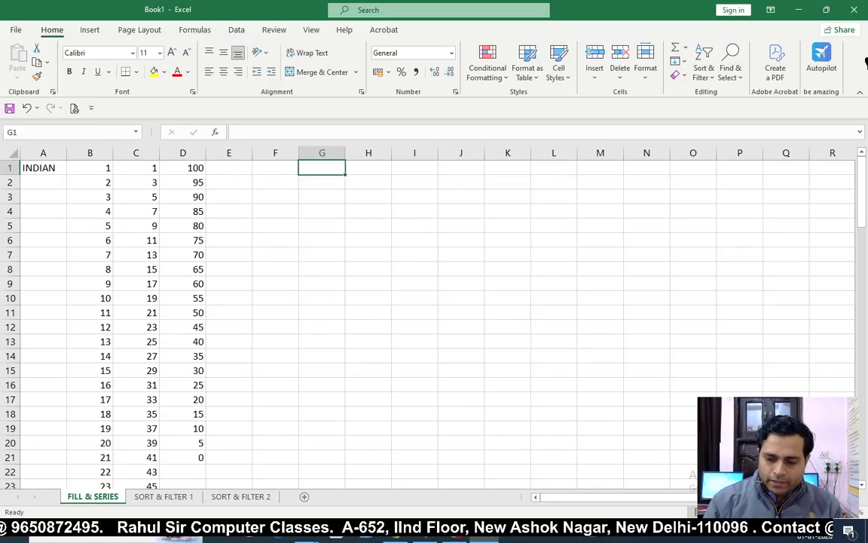
text(2)
key(Return)
text(5)
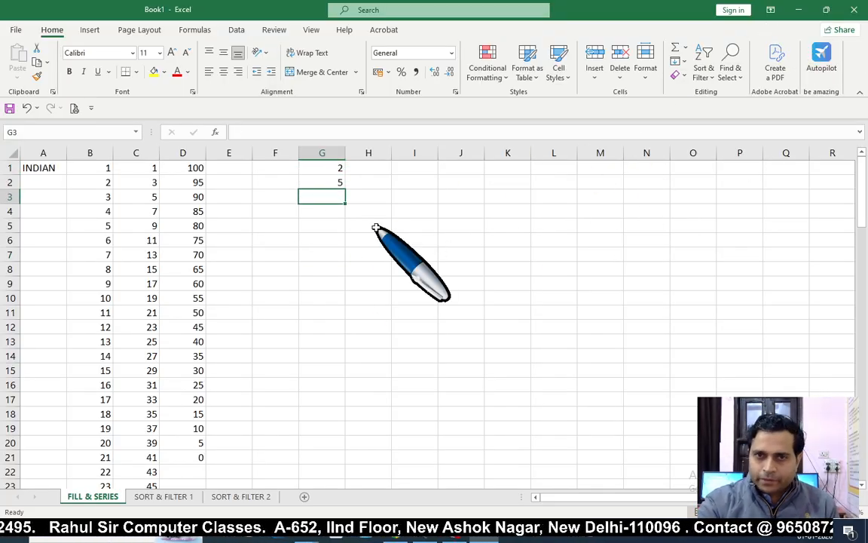
- Extend the pattern of G1:G2 down column G to row 22 with AutoFill
click(324, 170)
drag(324, 169, 326, 176)
click(332, 225)
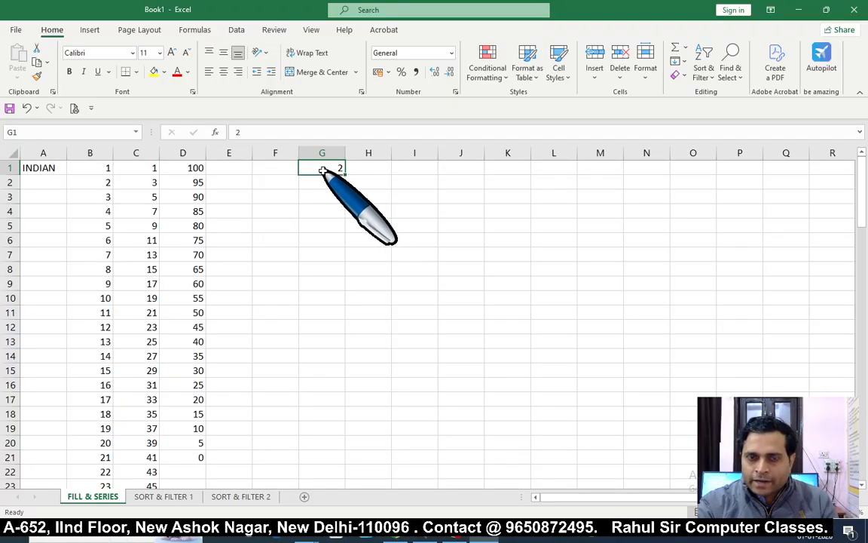
drag(323, 181, 324, 183)
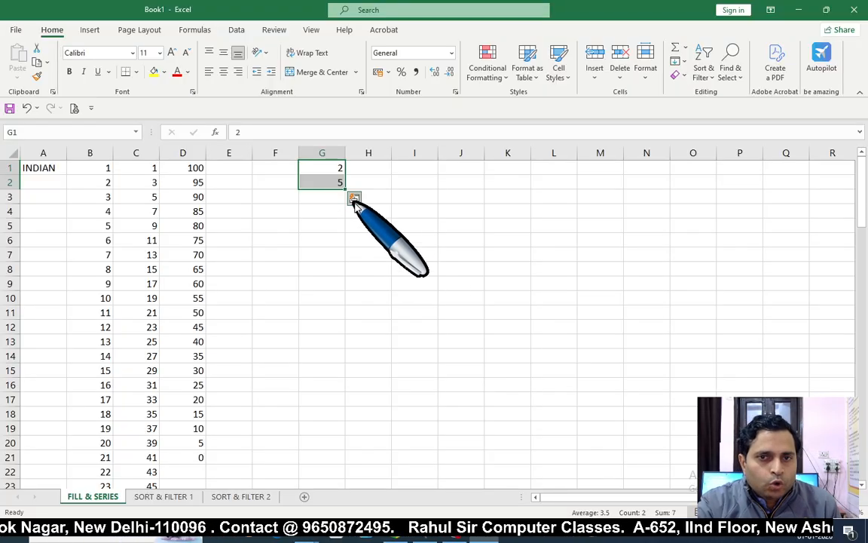
drag(339, 199, 407, 219)
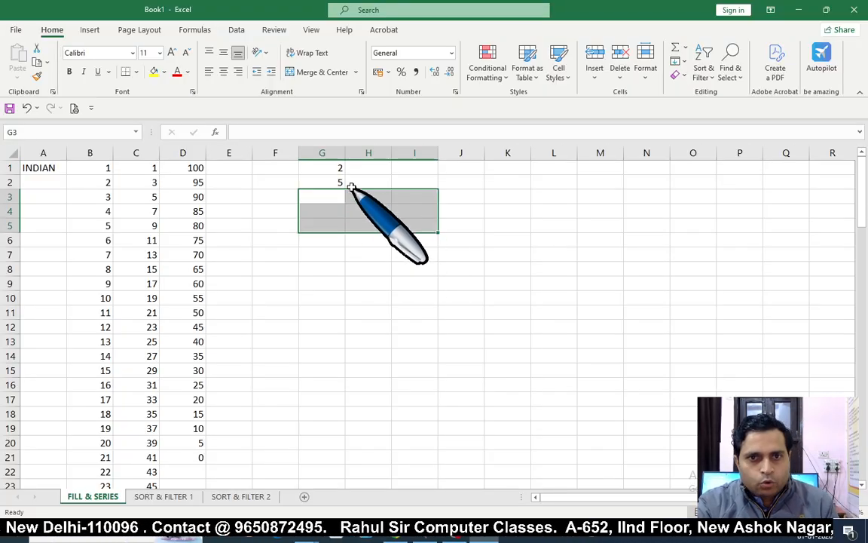
click(332, 169)
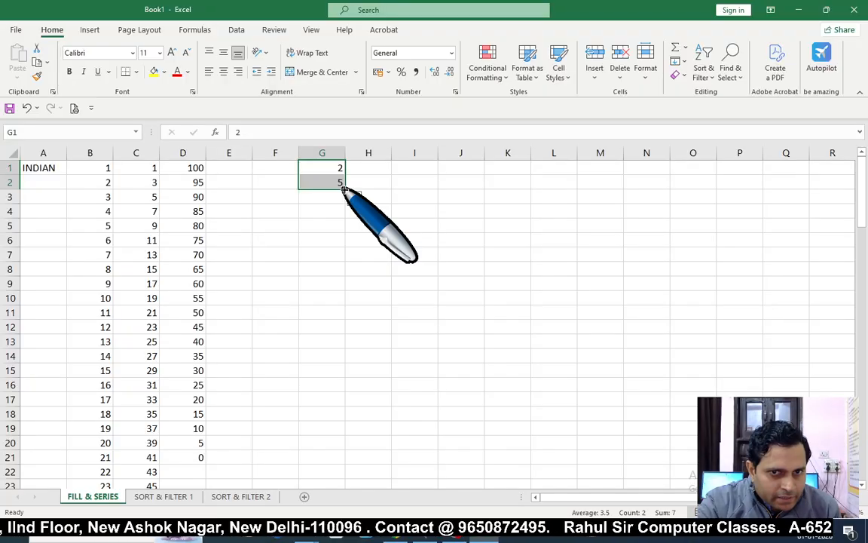
drag(343, 191, 343, 475)
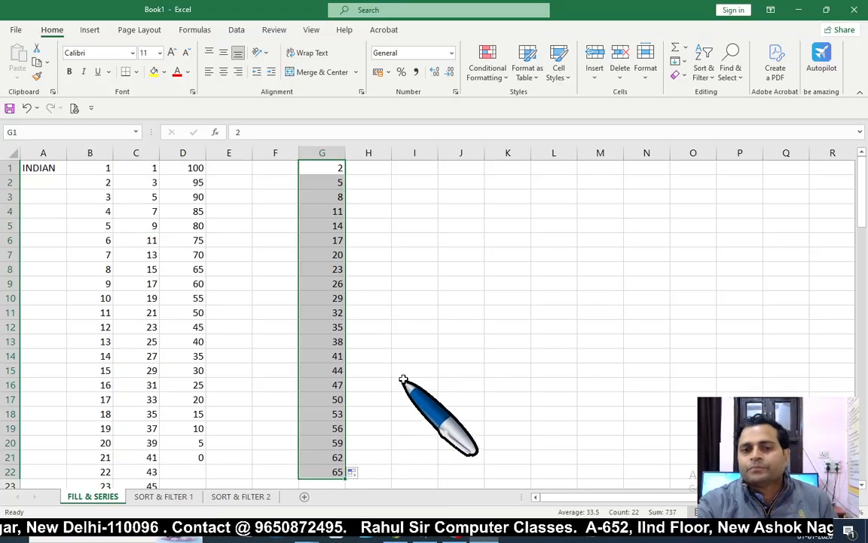
- Enter the heading "S. No." in cell H1
click(380, 167)
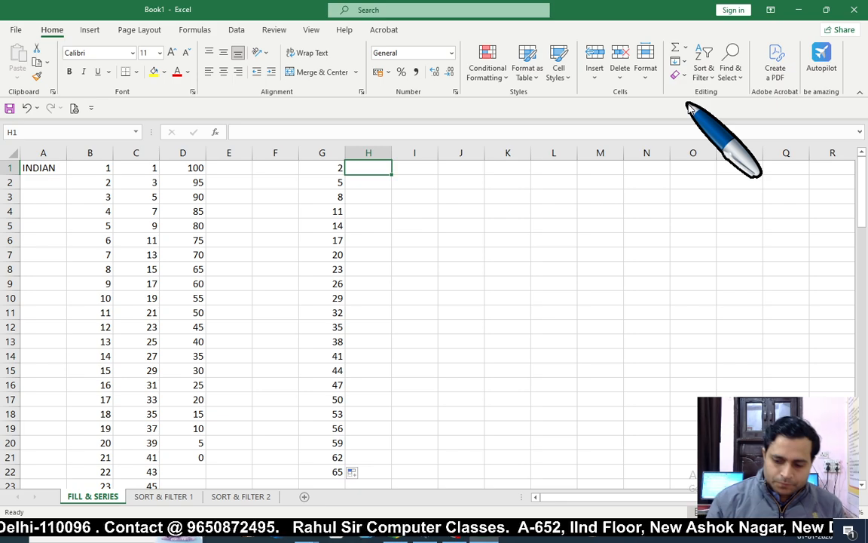
text(S.)
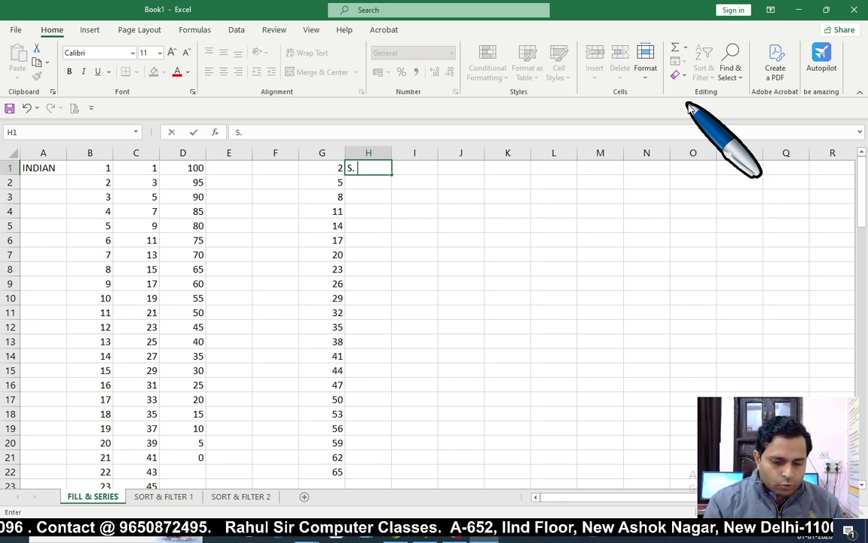
text( No.)
key(Return)
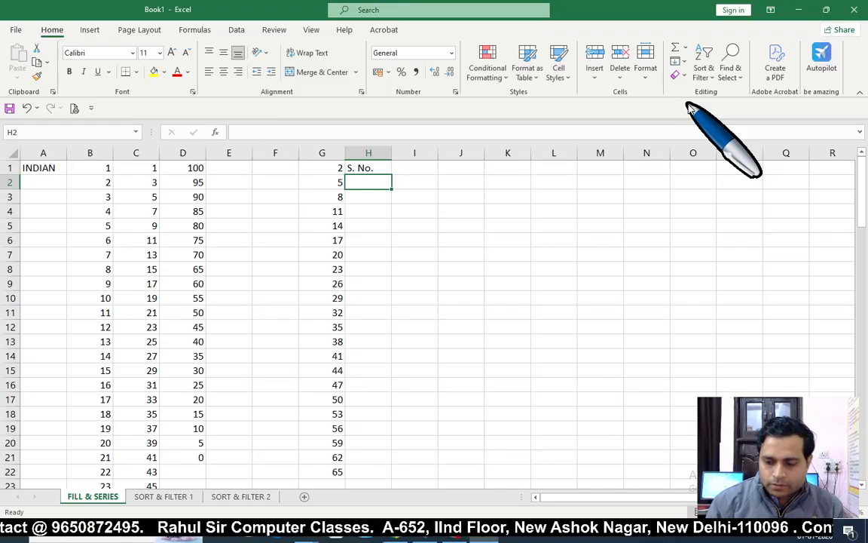
- Enter 1 in H2 and 2 in H3, and autofill the serial numbers down to H22
text(1)
key(Return)
text(2)
key(Return)
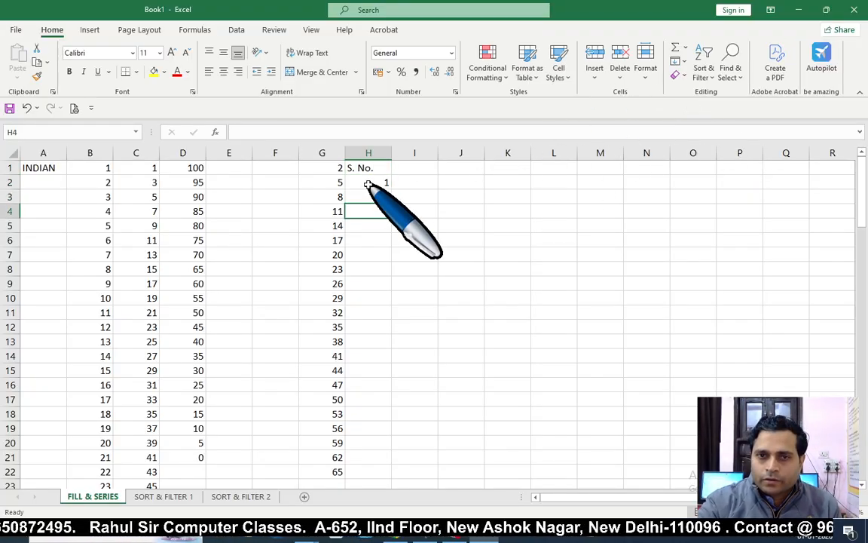
drag(368, 184, 391, 208)
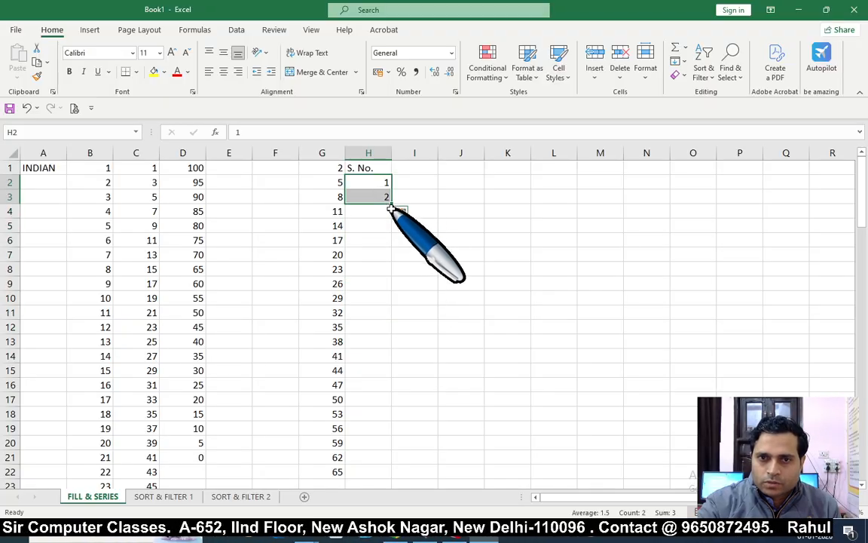
drag(386, 429, 390, 476)
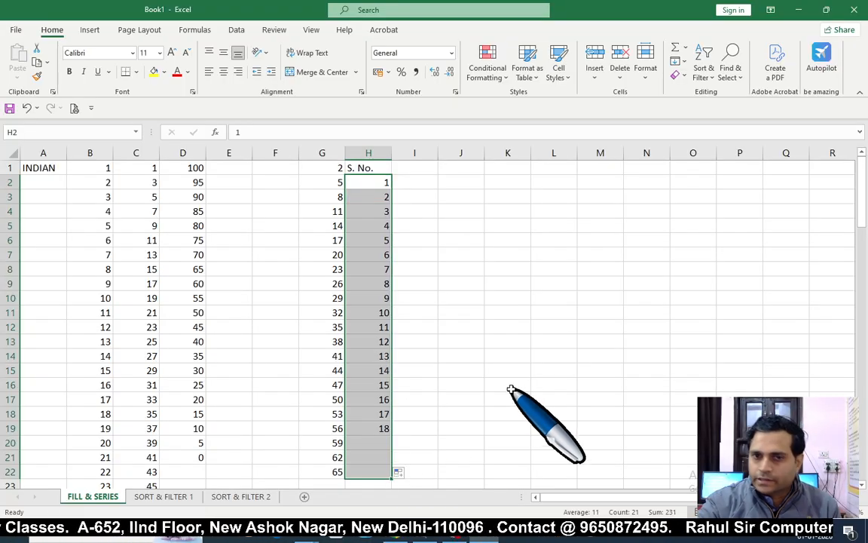
- Enter 15000 in I2 and 21000 in I3, and autofill the pattern down to I22
click(414, 184)
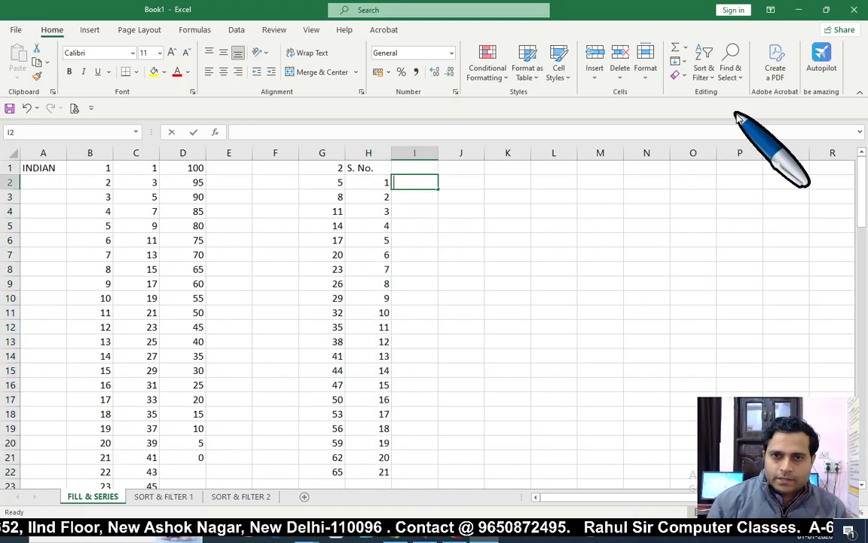
text(15000)
key(Return)
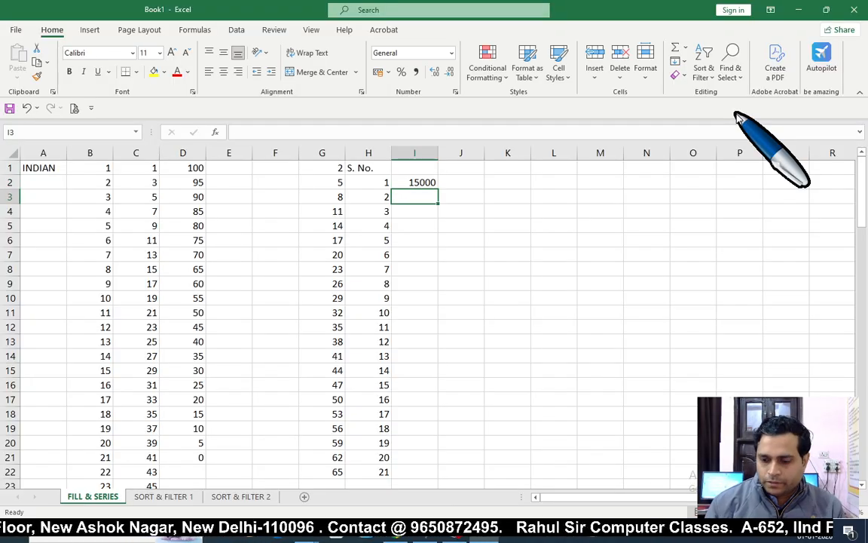
text(21000)
key(Return)
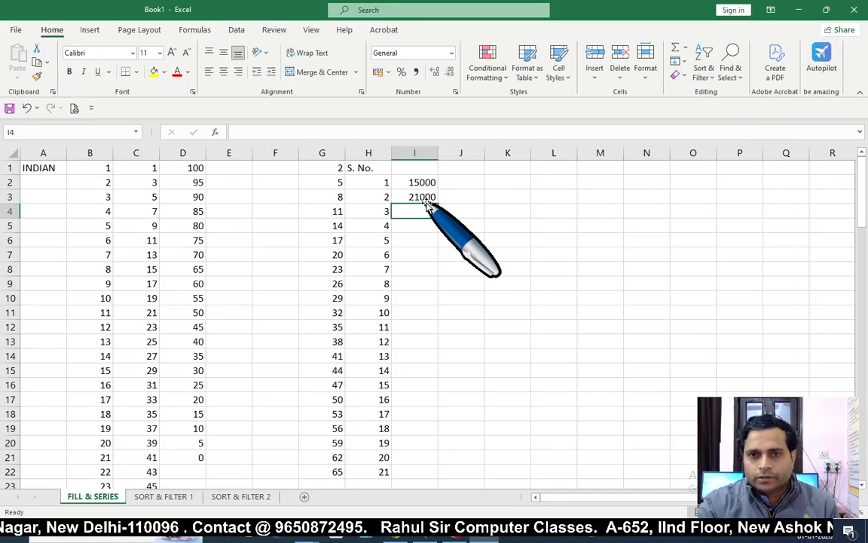
mouse_move(419, 184)
mouse_down()
mouse_move(417, 197)
mouse_move(421, 185)
mouse_move(425, 196)
mouse_up()
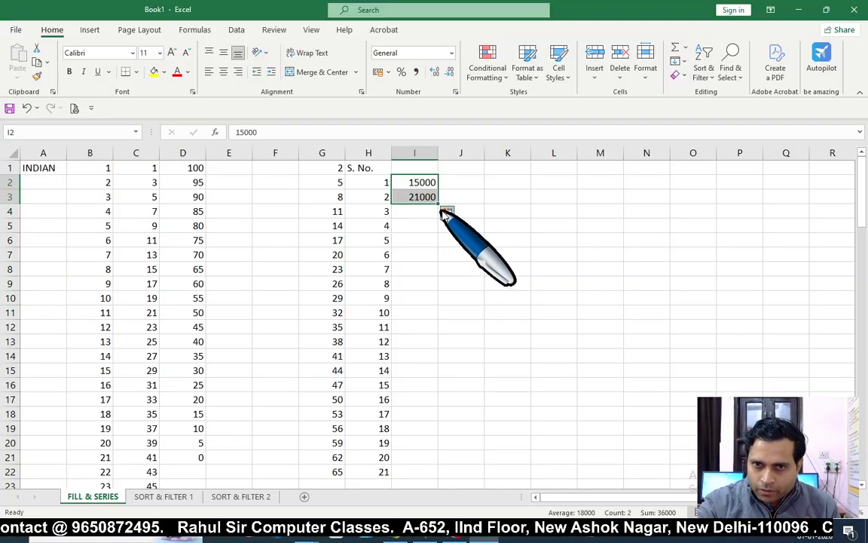
drag(439, 205, 431, 476)
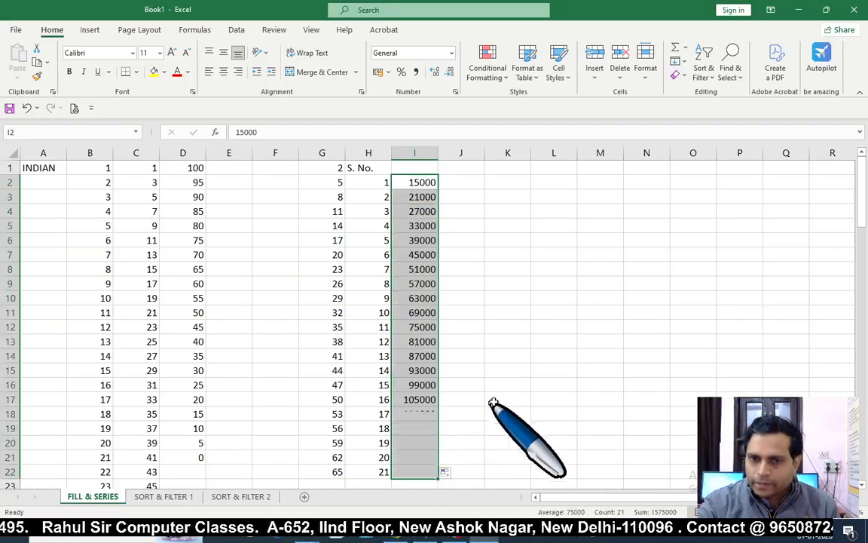
- Enter SUNDAY in J2 and JANUARY in K2 as starting values for day and month lists
click(465, 184)
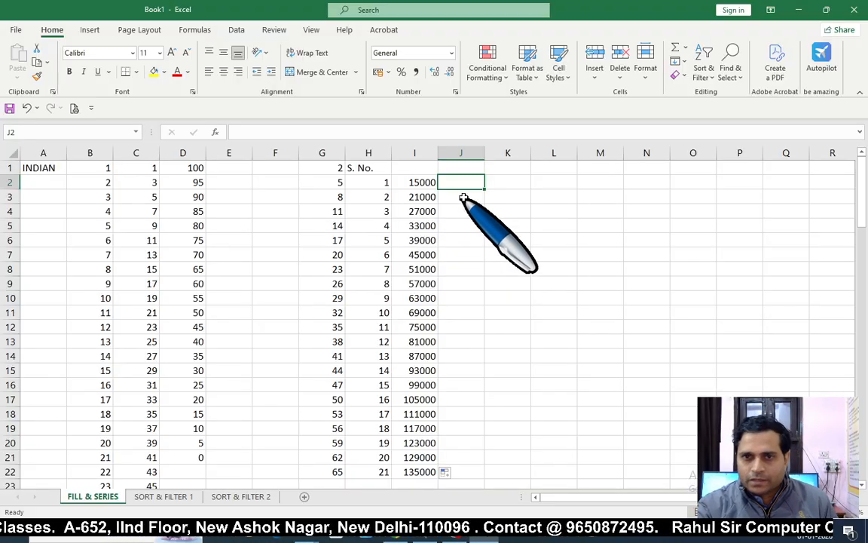
text(SUN)
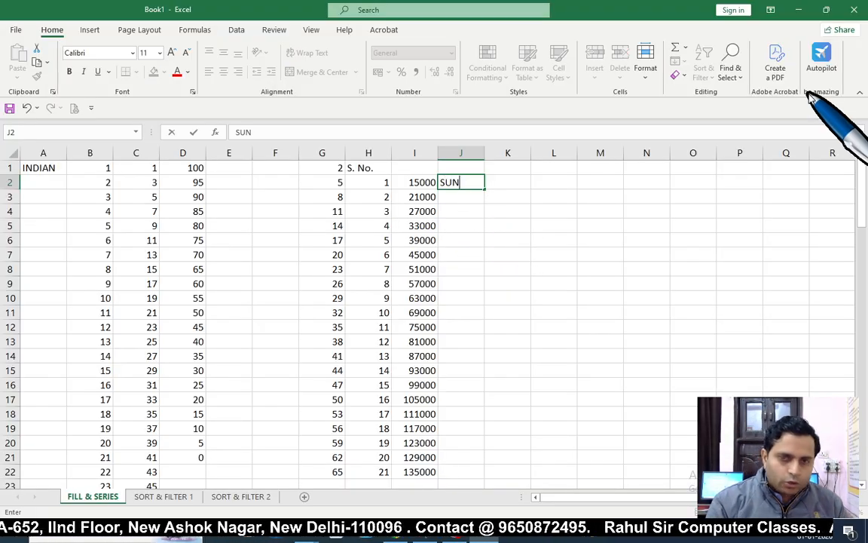
key(BackSpace)
key(BackSpace)
key(BackSpace)
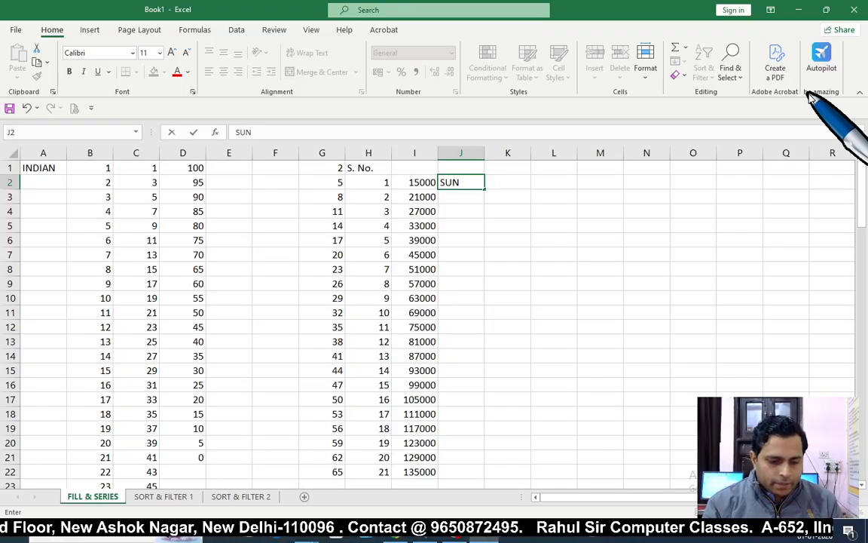
key(Tab)
text(JAN)
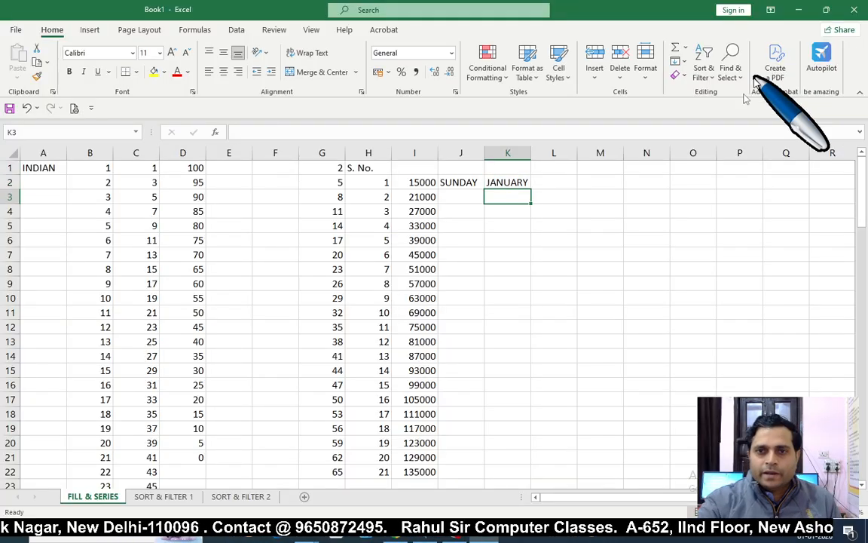
- Autofill the weekday names from J2 down column J to row 17
click(466, 186)
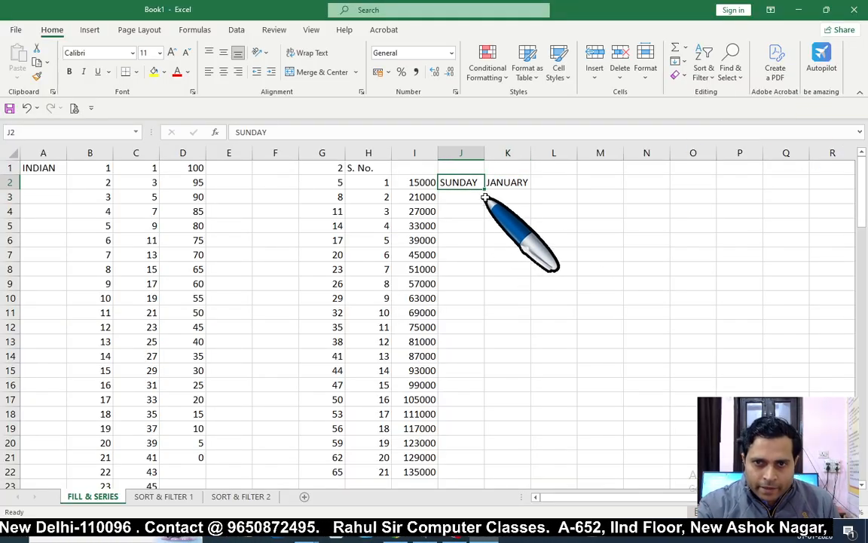
drag(484, 189, 482, 400)
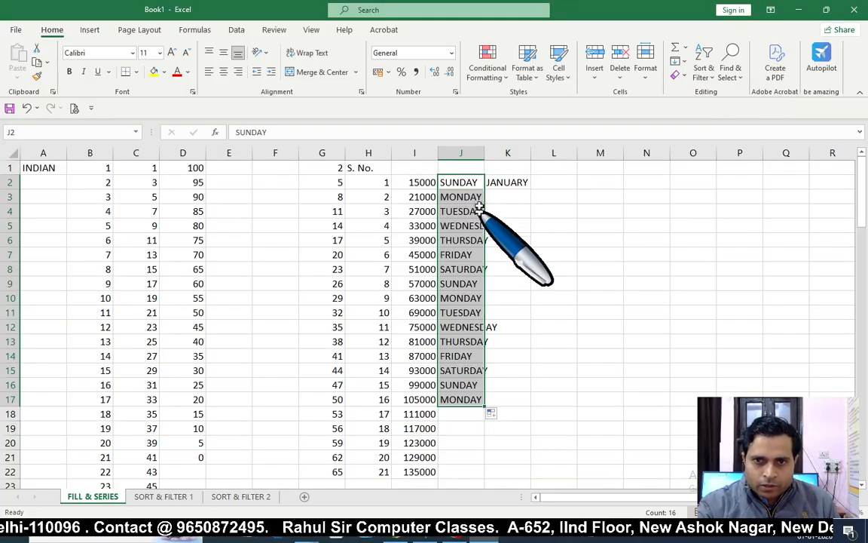
- Autofill the month names from K2 down to row 19, and fit columns J and K to their contents
double_click(484, 153)
click(541, 185)
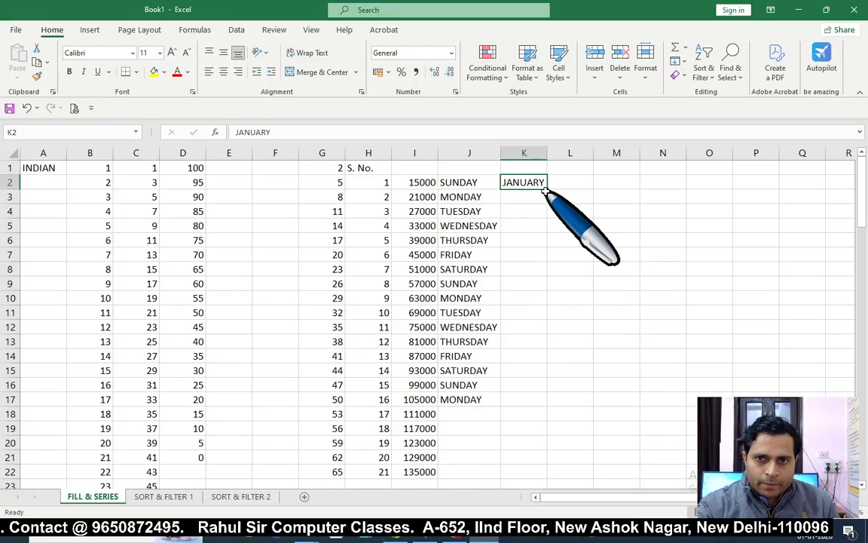
drag(548, 191, 541, 434)
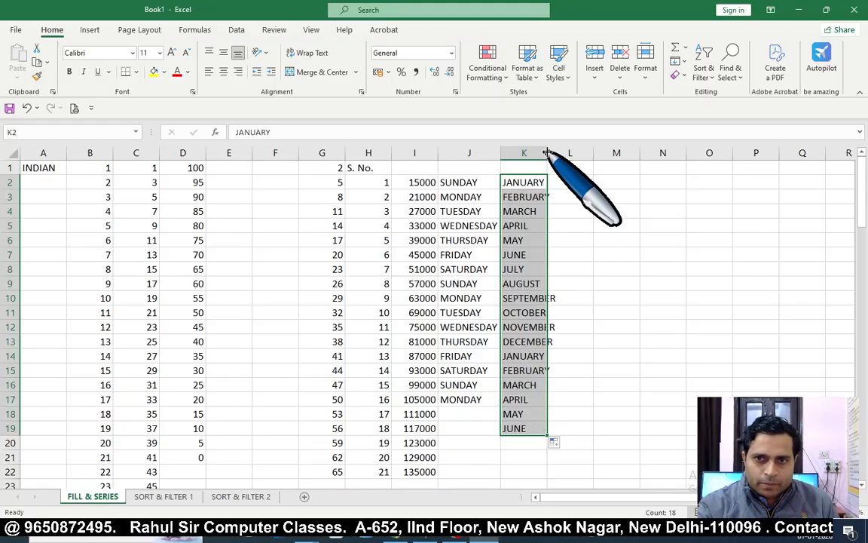
double_click(548, 153)
click(643, 241)
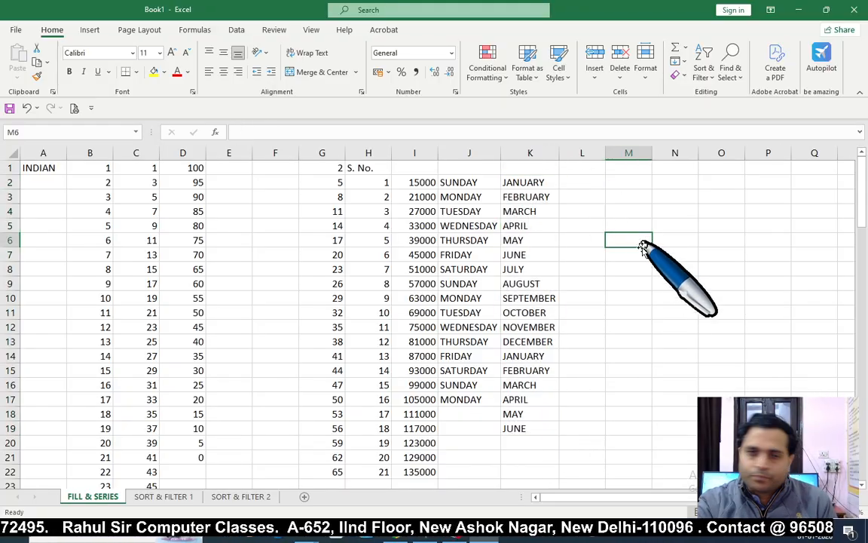
click(631, 253)
- Enter the heading DD-MM-YYYY in L1 and fit column L to its width
click(577, 172)
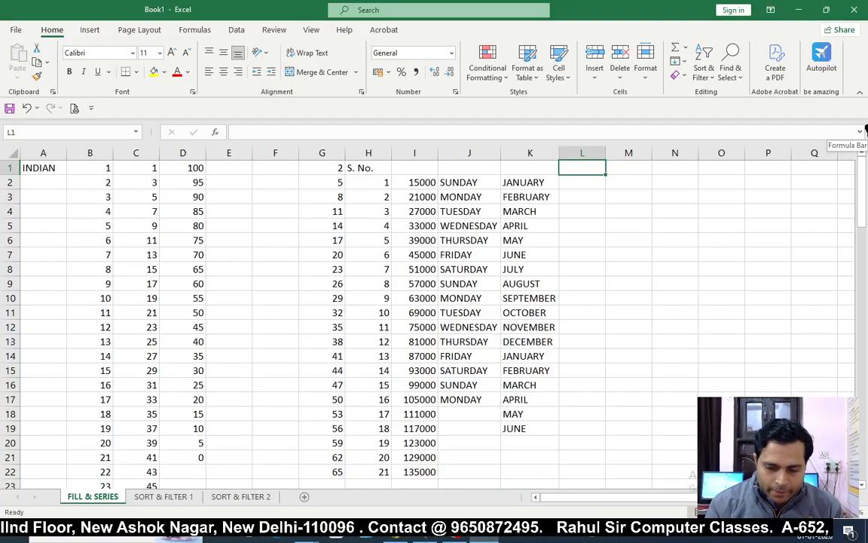
text(DD-MM-YYYY)
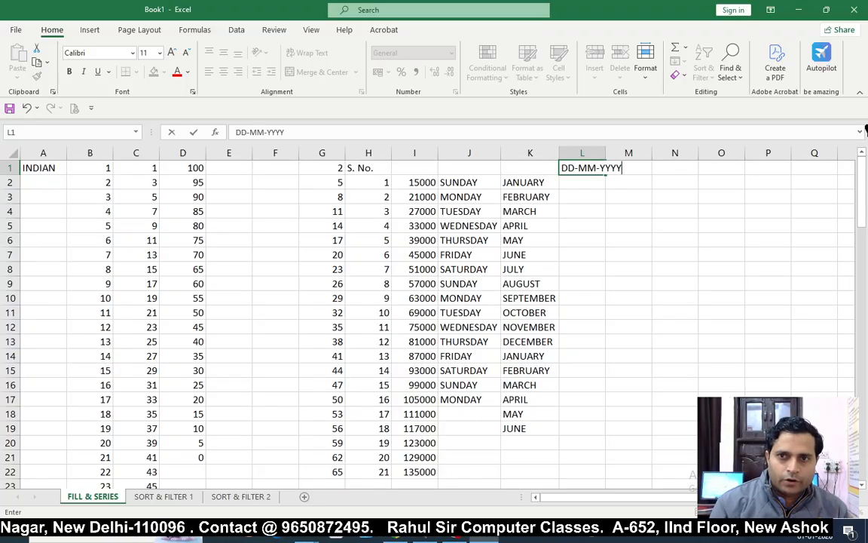
key(Return)
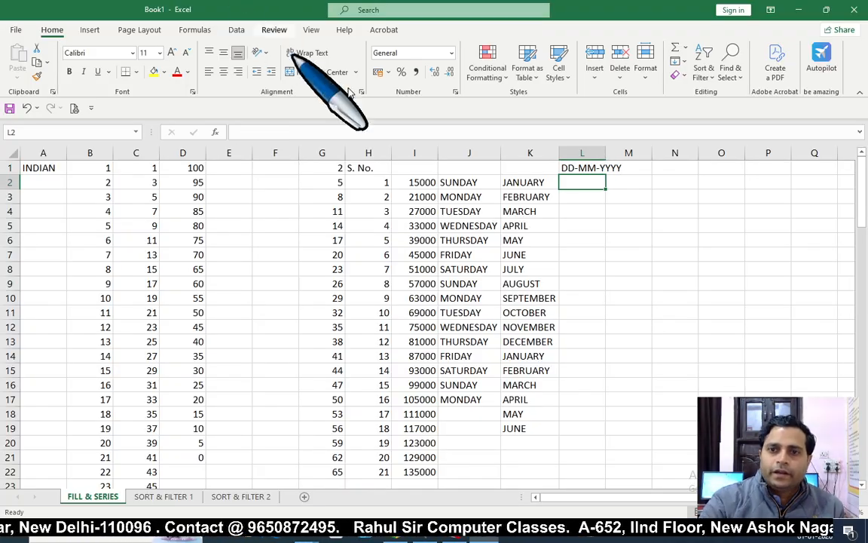
double_click(606, 154)
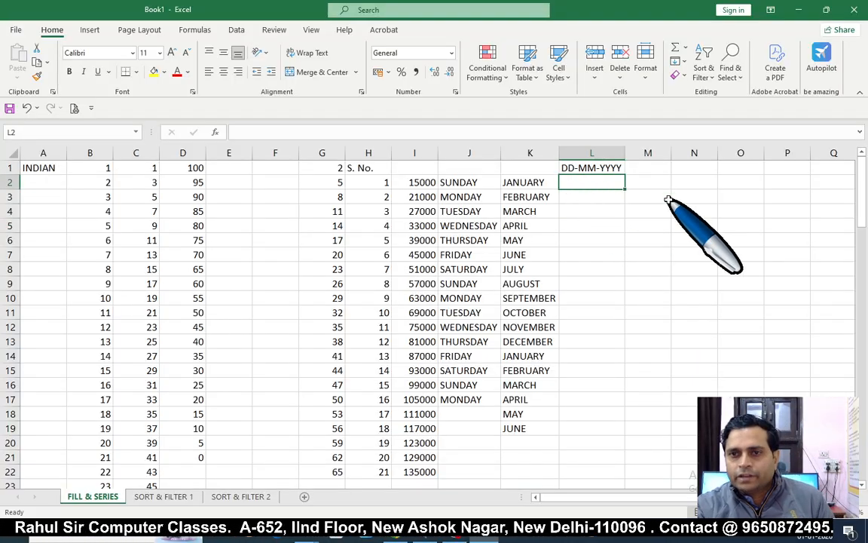
- Enter 1-1-2026 in L2 and 2-1-2026 in L3, and autofill the daily dates down to L21
text(1-1-2026)
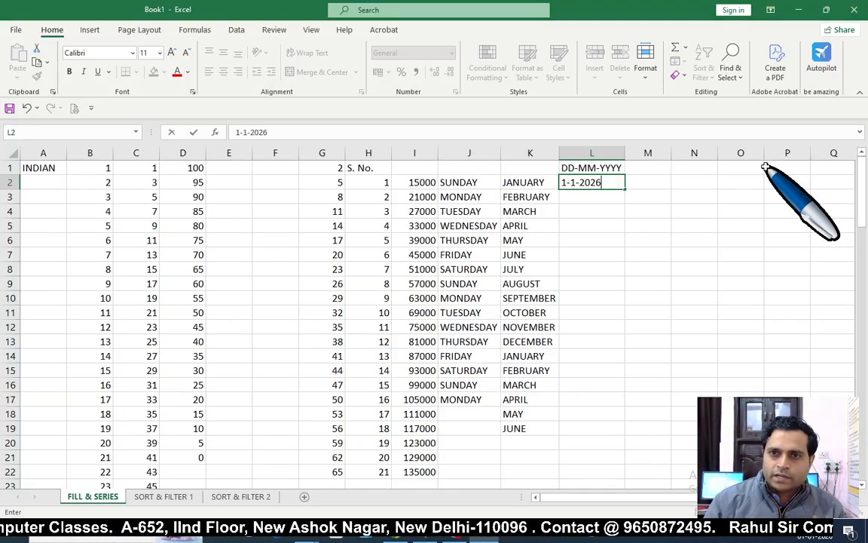
key(Return)
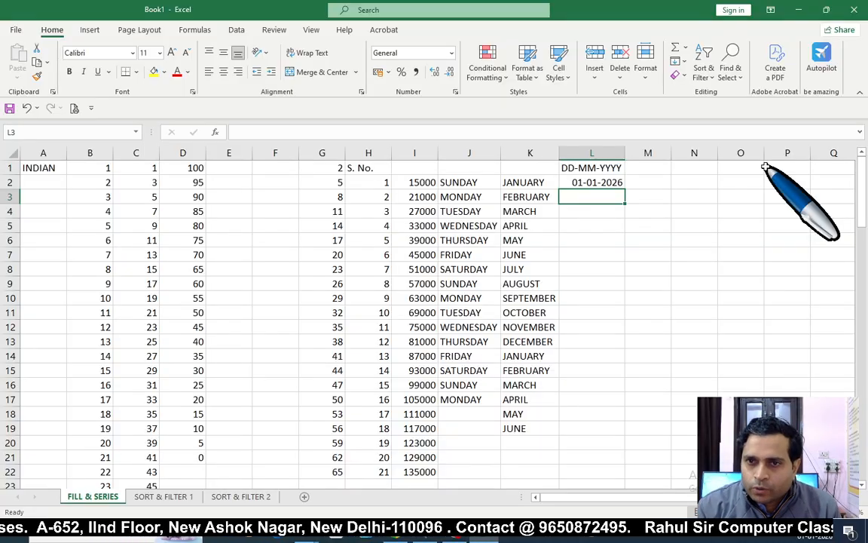
text(2-1-2026)
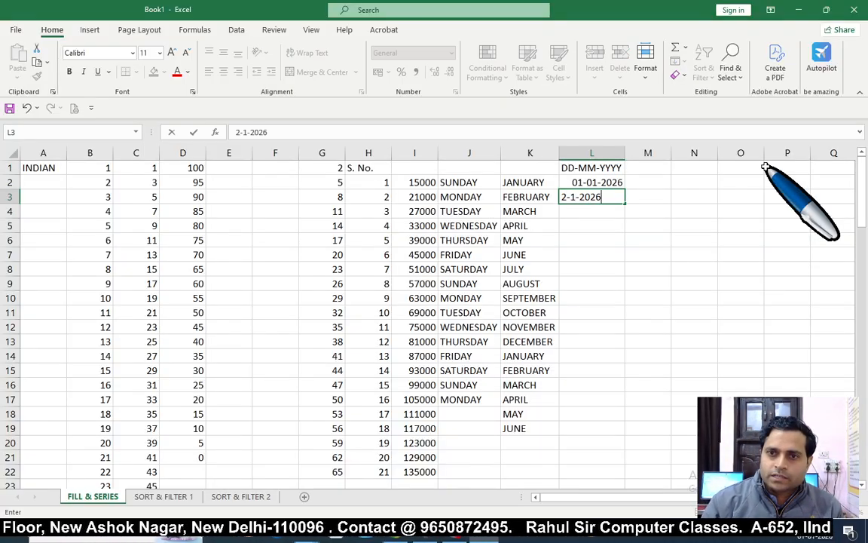
key(Return)
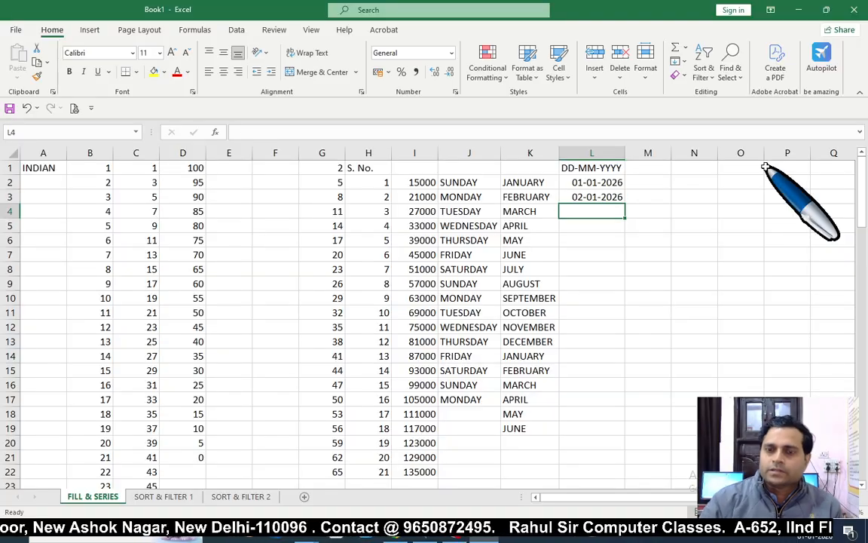
click(588, 182)
drag(588, 182, 597, 196)
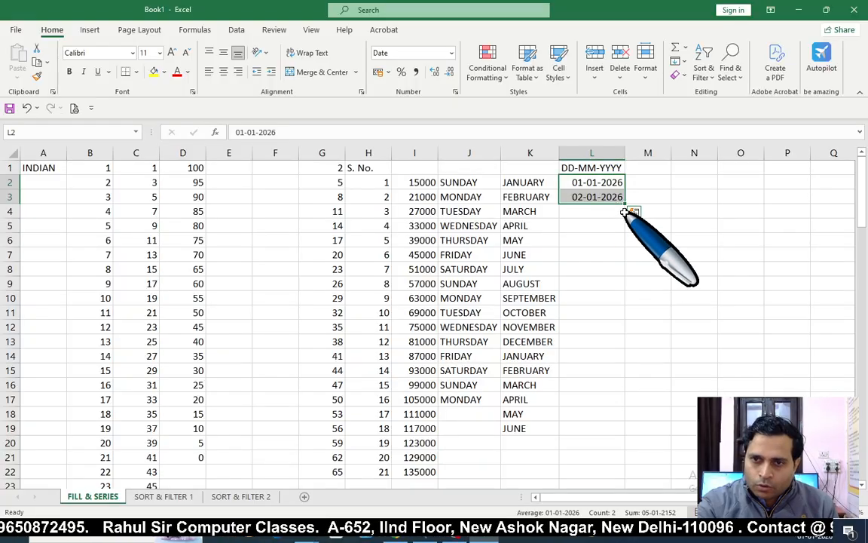
drag(627, 204, 613, 433)
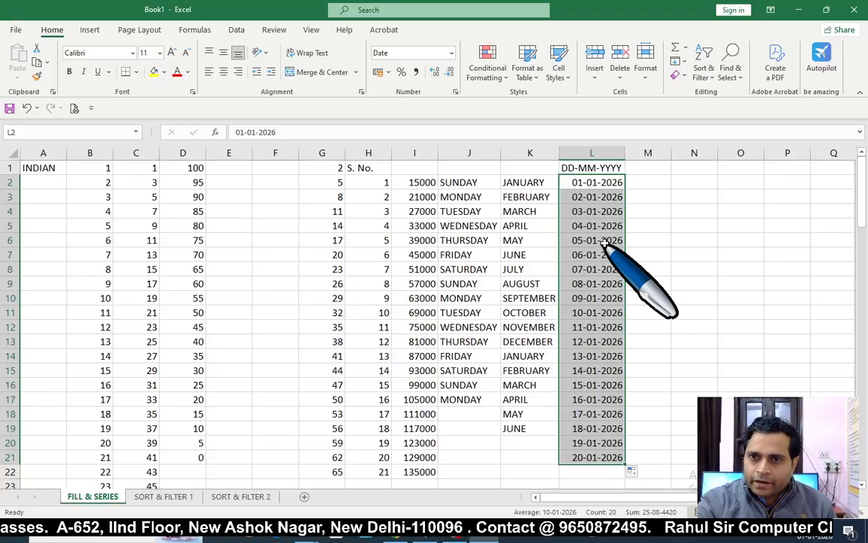
- Fill the heading and first date from L1:L2 right into column M, and fit column M to its contents
click(694, 240)
drag(607, 172, 681, 235)
click(682, 225)
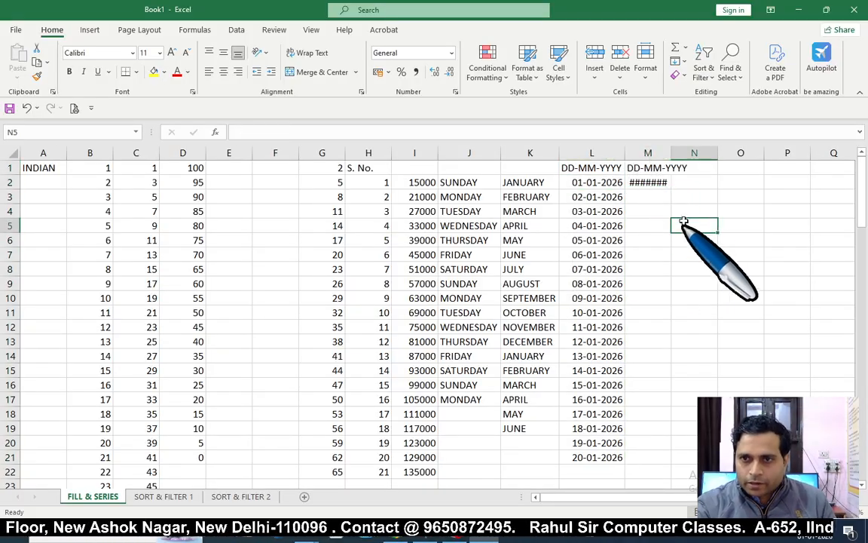
double_click(671, 153)
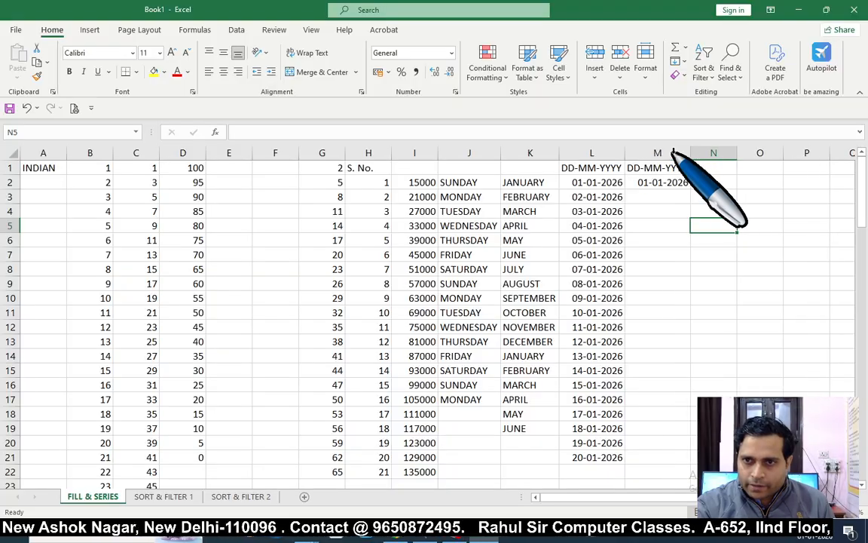
- Enter 1-2-2026 in M3 and autofill the monthly dates from M2:M3 down to M21
click(657, 197)
text(1-2-2025)
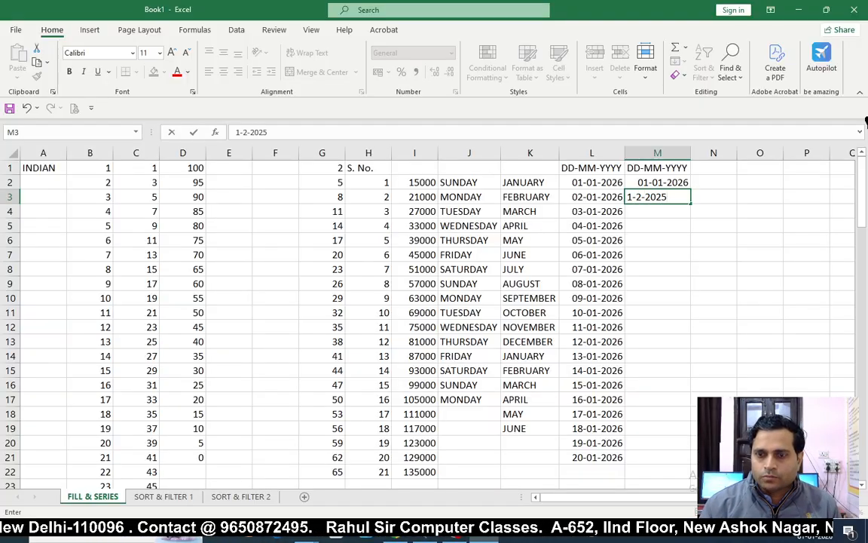
text(-02-2026)
key(Return)
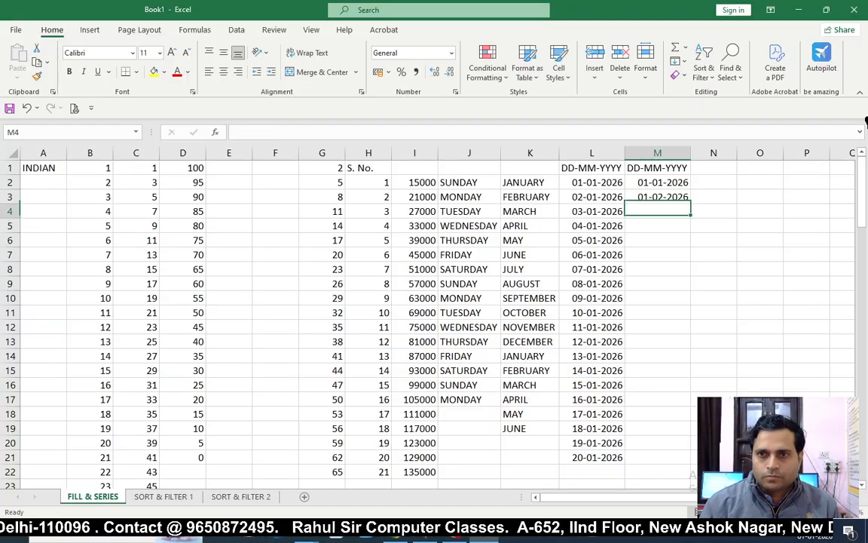
click(657, 186)
drag(659, 187, 683, 415)
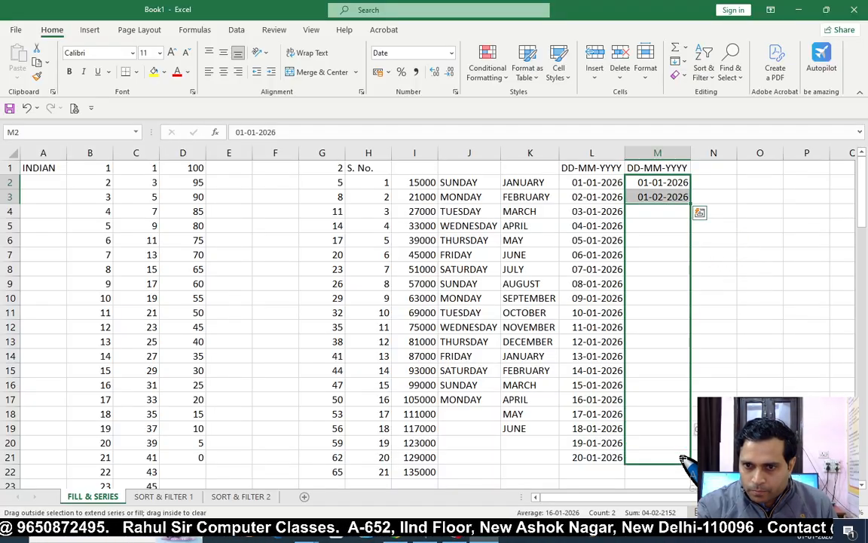
drag(683, 459, 683, 460)
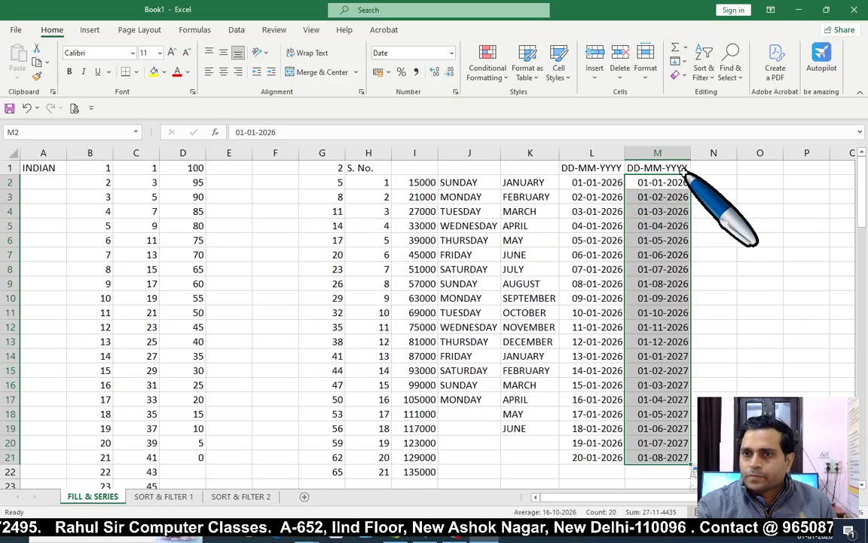
- Fill the heading and first date from M1:M2 right into column N, and fit column N to its contents
drag(656, 167, 722, 183)
key(ctrl+r)
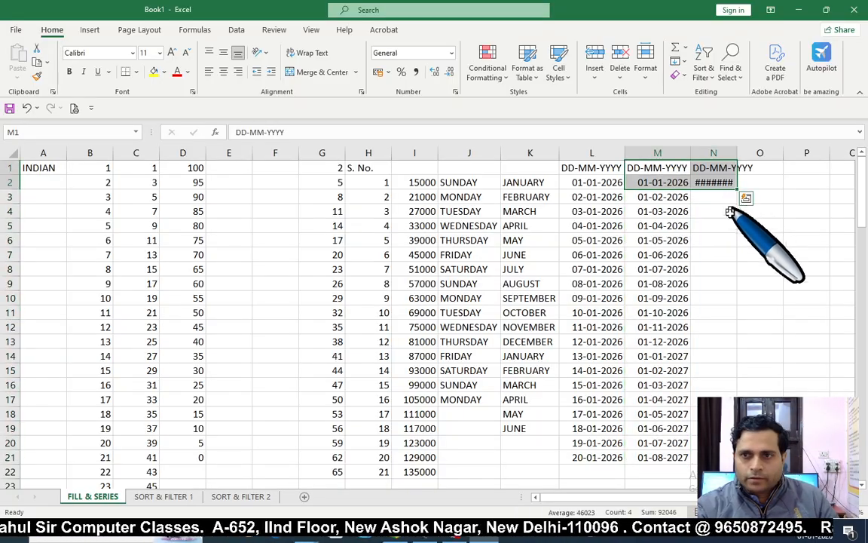
click(728, 211)
double_click(737, 153)
- Enter 1-1-2027 in N3 and autofill the yearly dates from N2:N3 down to row 21
key(Up)
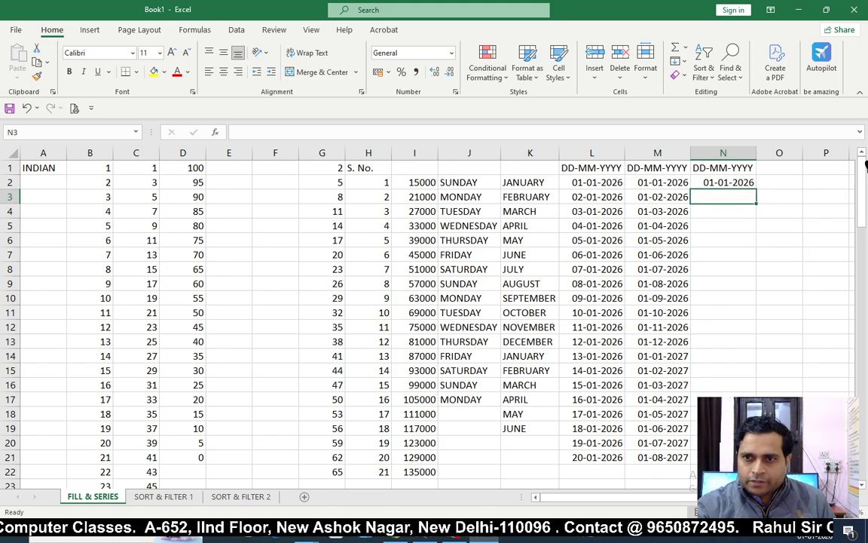
text(1-1-020)
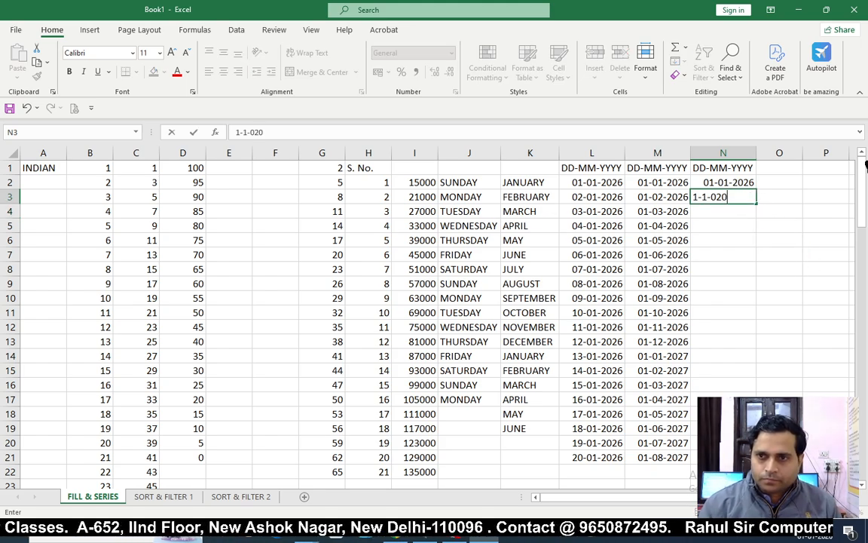
text(-01-202)
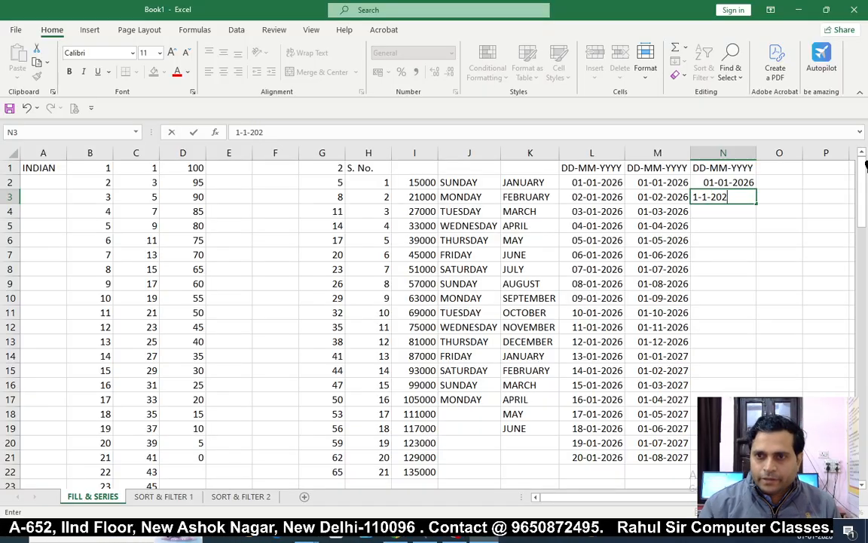
text(7)
key(Return)
drag(728, 184, 755, 399)
click(760, 213)
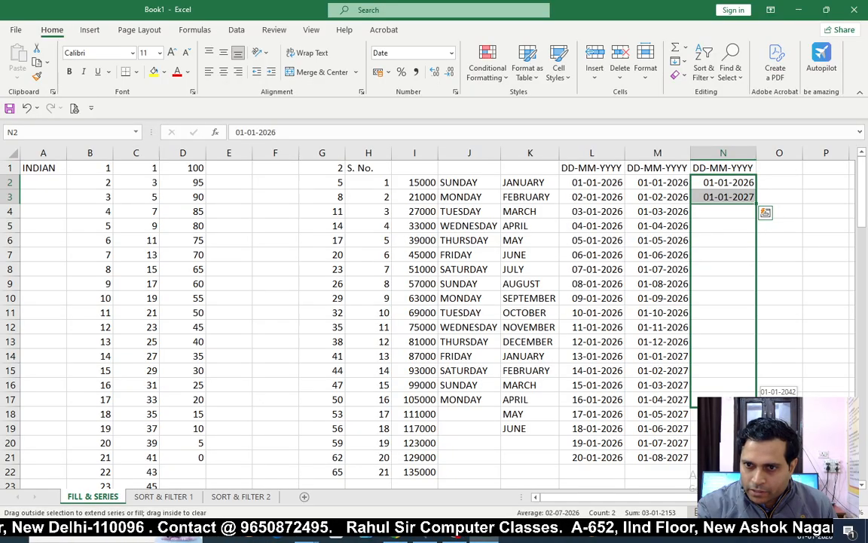
drag(755, 462, 755, 461)
click(595, 283)
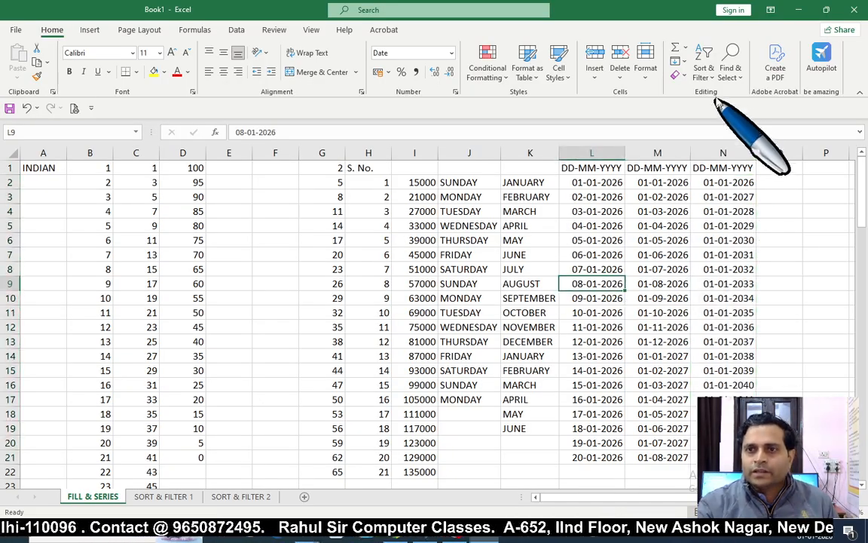
- View the Fill Series dialog's type and date unit options, and close it without applying anything
click(685, 62)
click(703, 165)
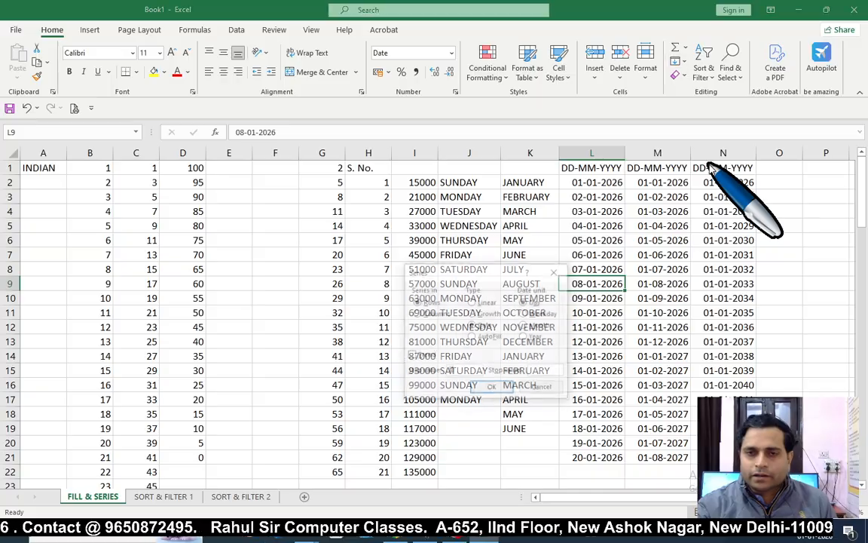
key(Escape)
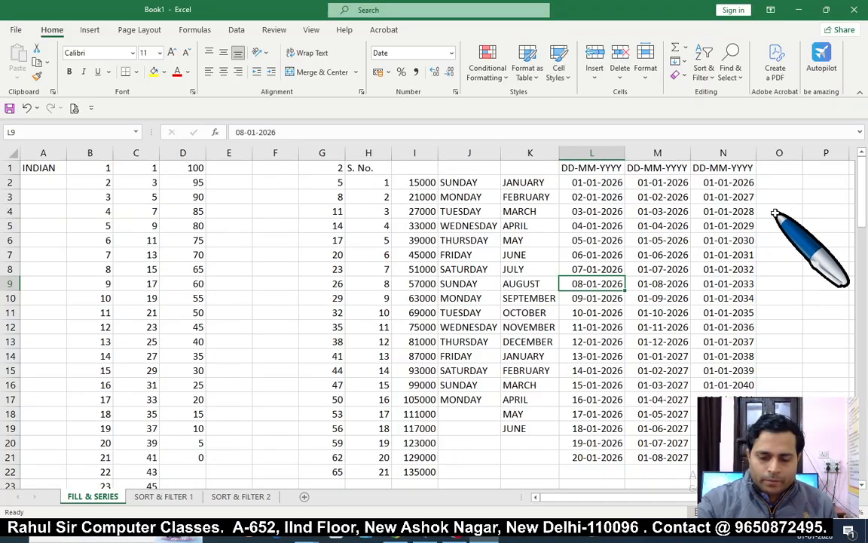
- Return to cell A1 and view the available Sort & Filter commands without applying any
key(ctrl+Home)
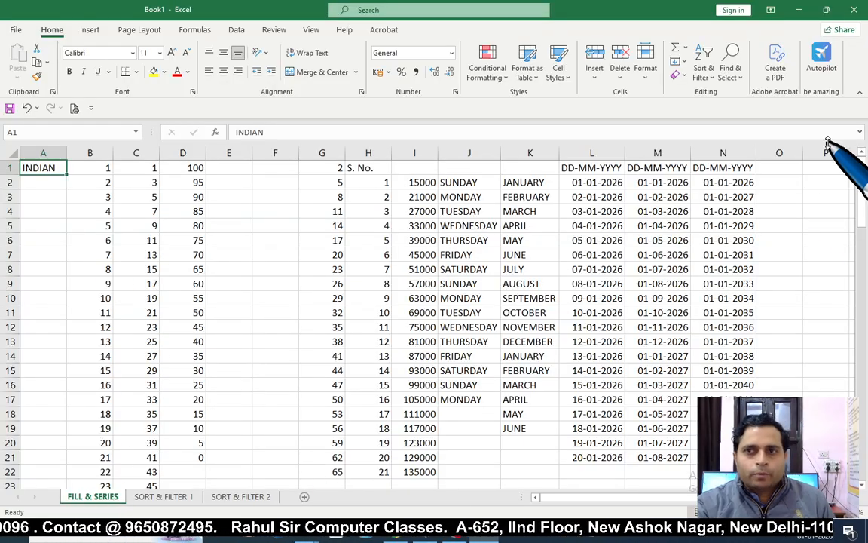
click(705, 71)
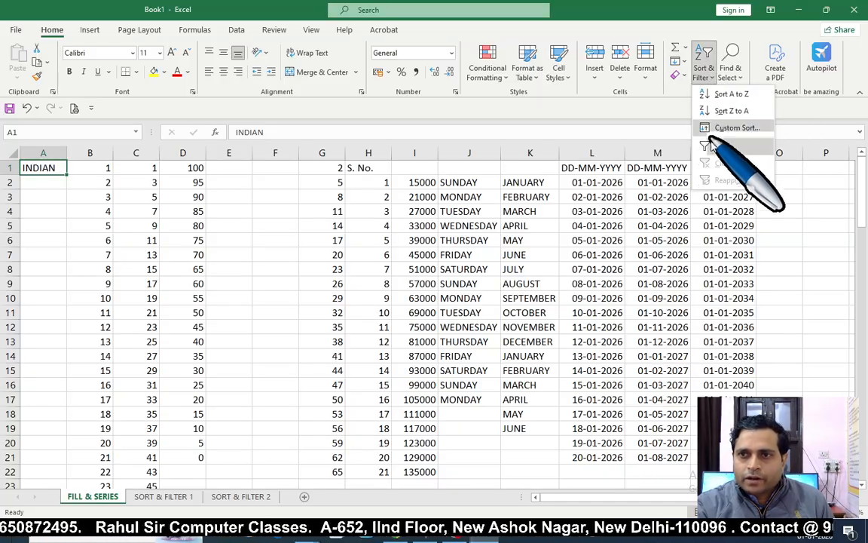
click(698, 229)
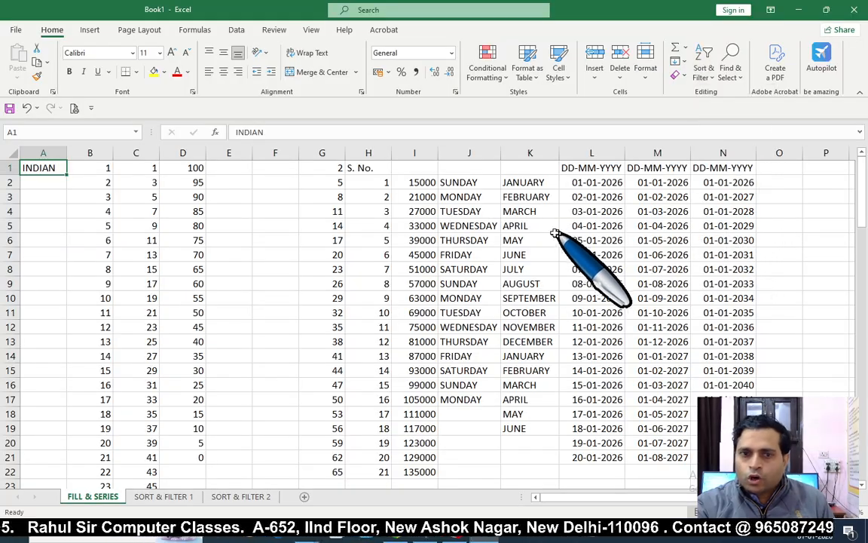
click(551, 234)
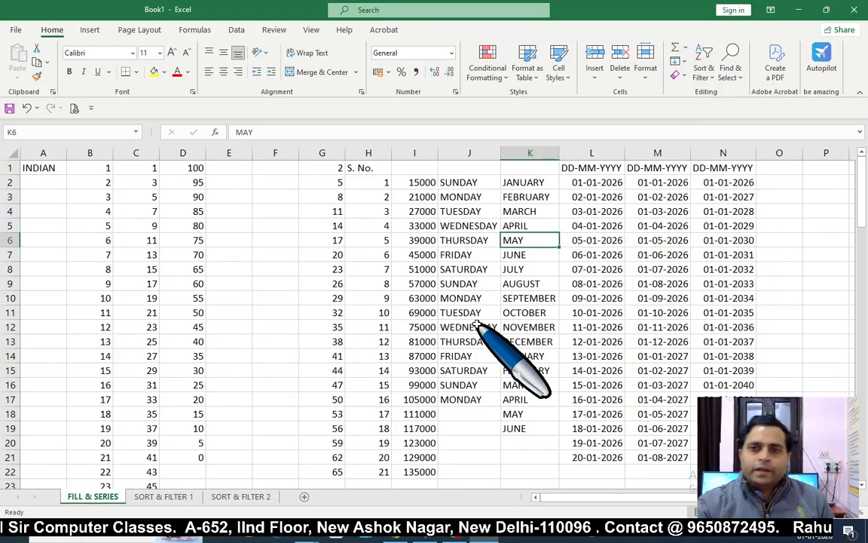
- Switch to the SORT & FILTER 1 sheet, select cell A1, and review the sorting and filtering commands
click(161, 498)
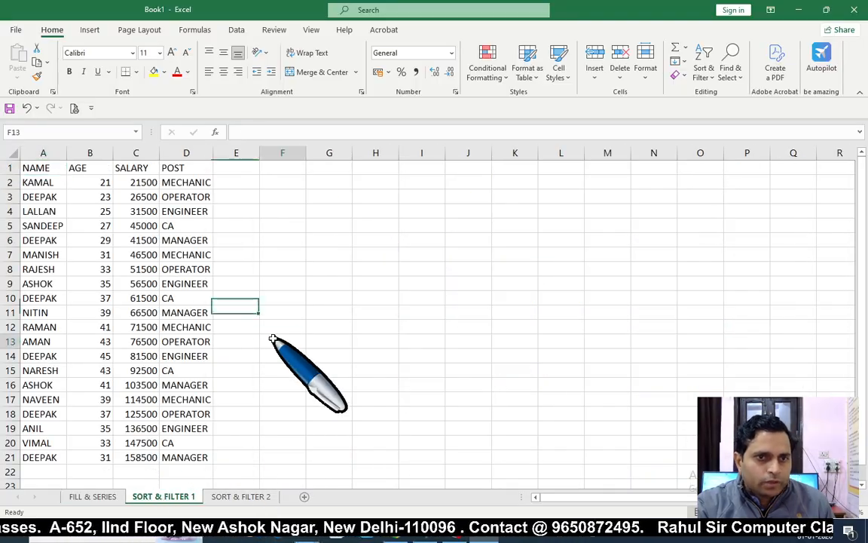
key(ctrl+Home)
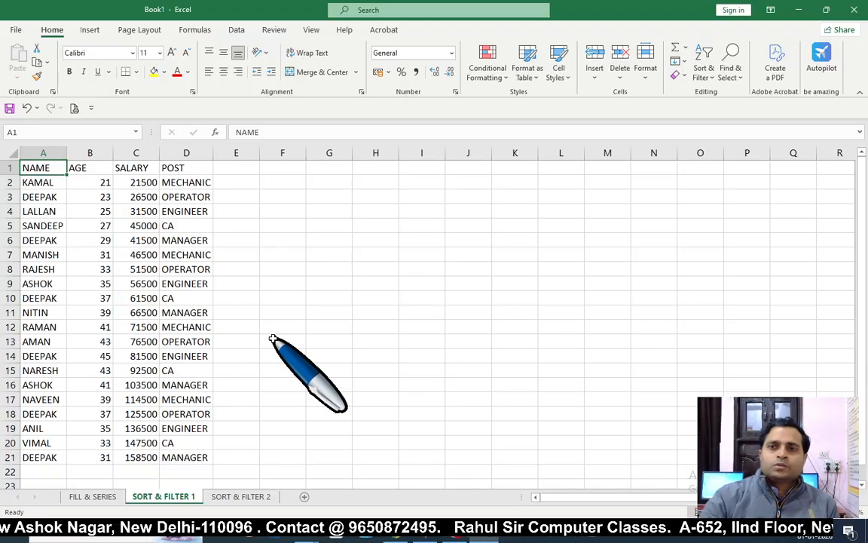
click(704, 61)
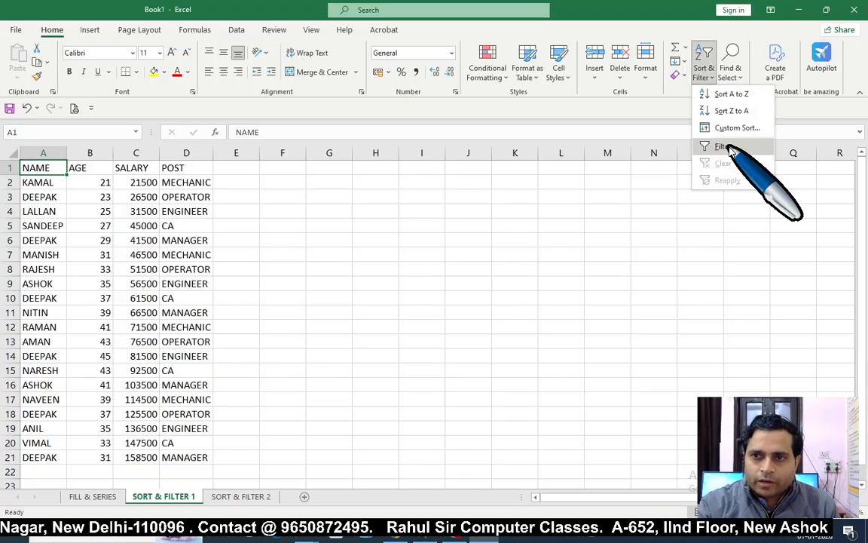
click(397, 285)
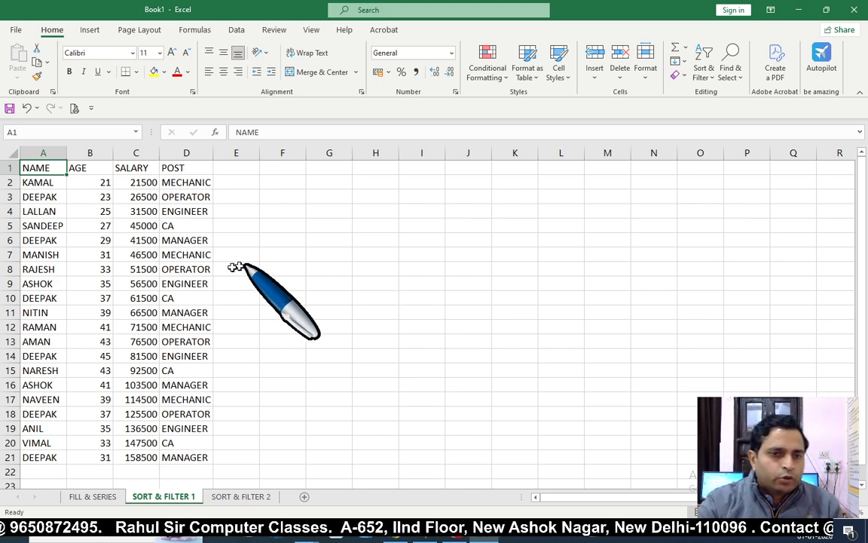
- Select the employee table A1:D21 with its headers and open Custom Sort for it, with the dialog moved higher over the sheet
click(121, 292)
drag(34, 165, 204, 457)
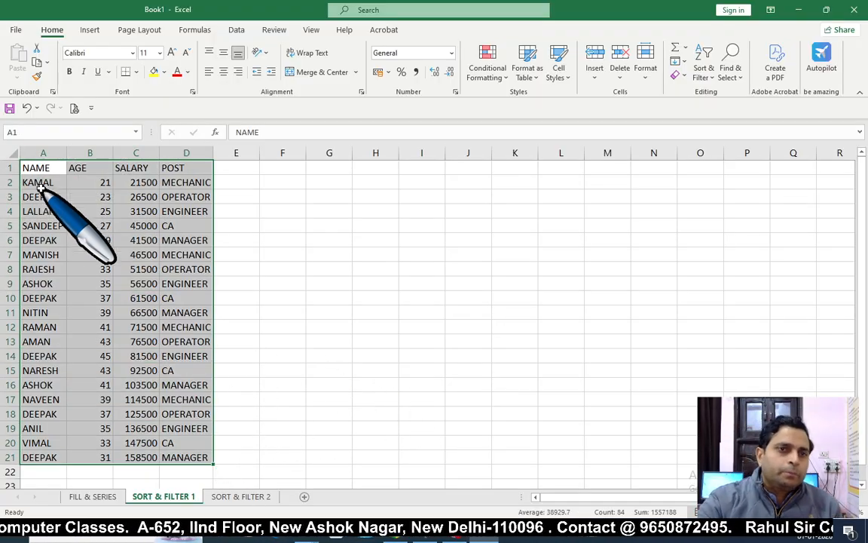
drag(34, 167, 184, 458)
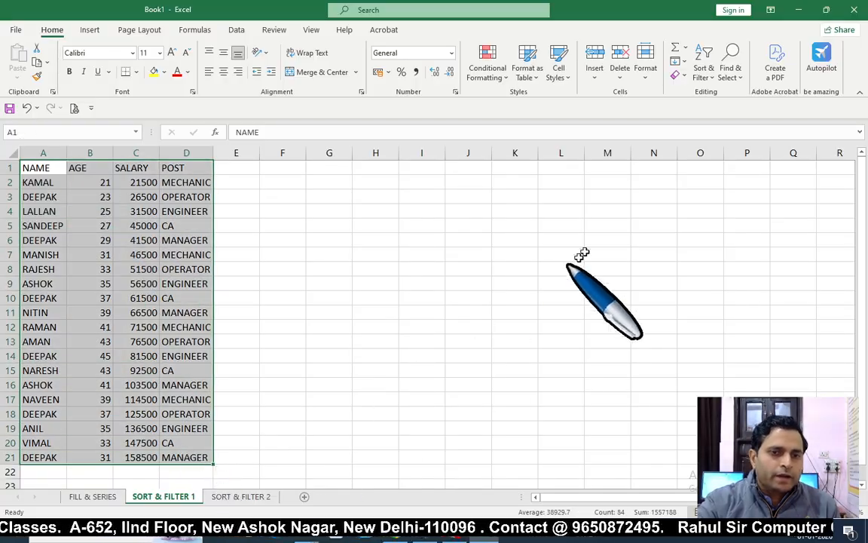
click(707, 82)
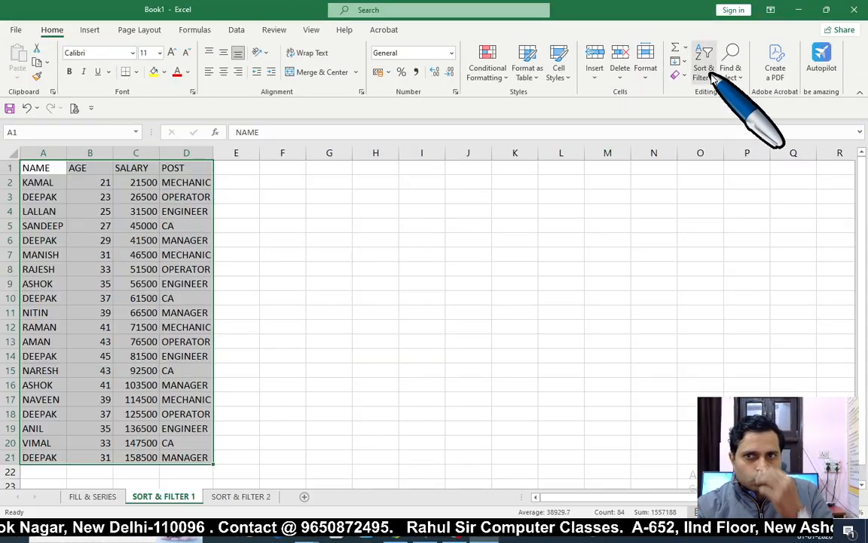
click(708, 76)
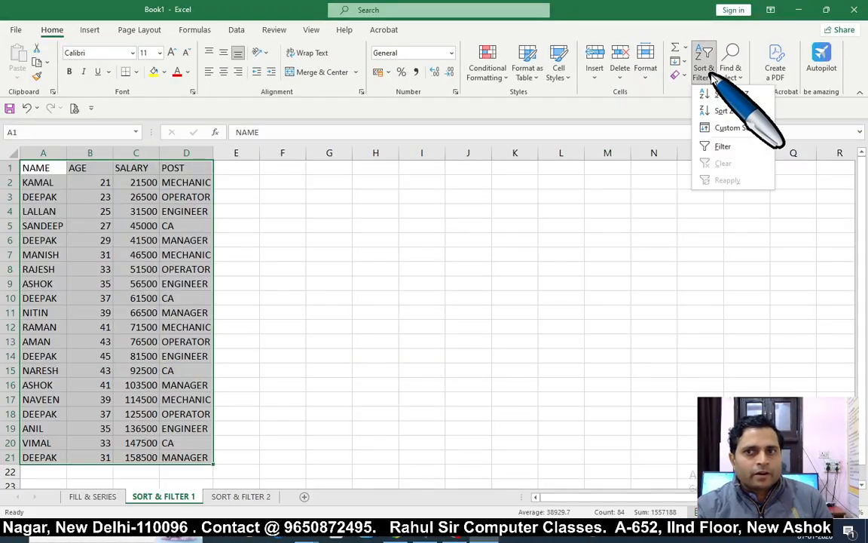
click(756, 129)
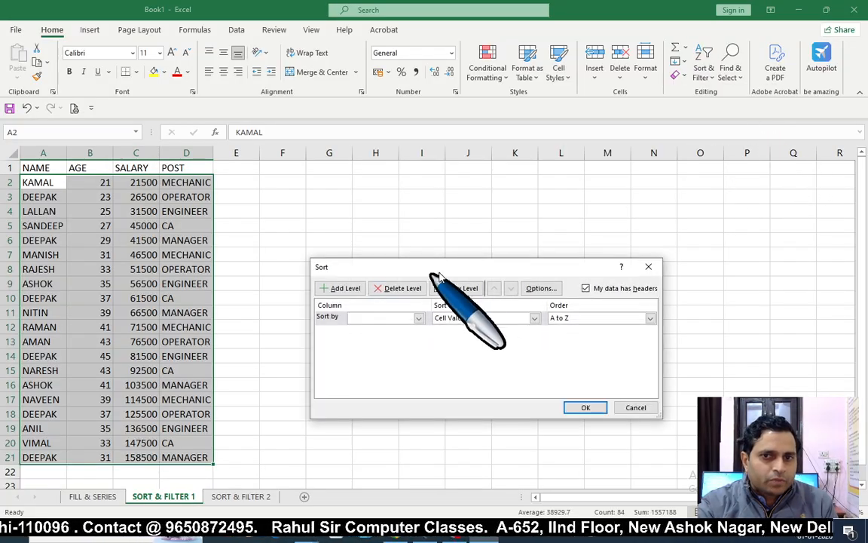
drag(450, 269, 446, 153)
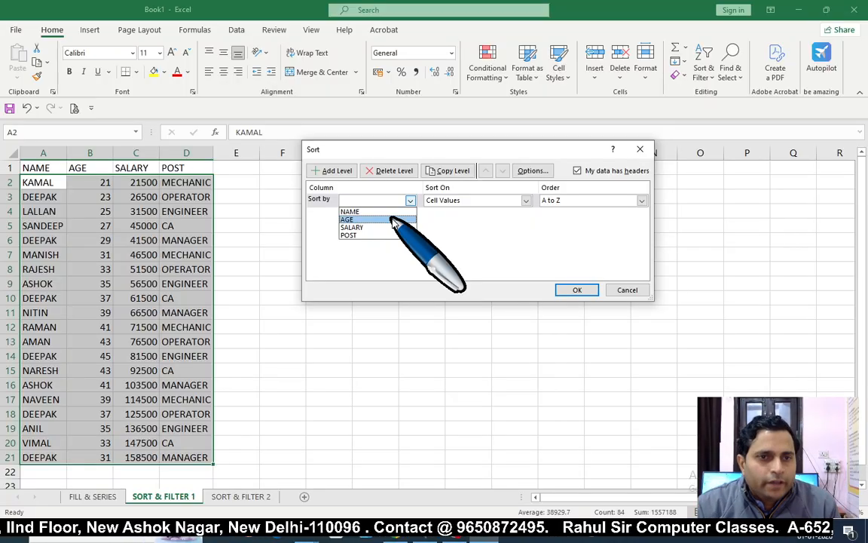
- Sort the table by AGE on cell values, in Largest to Smallest order
click(355, 219)
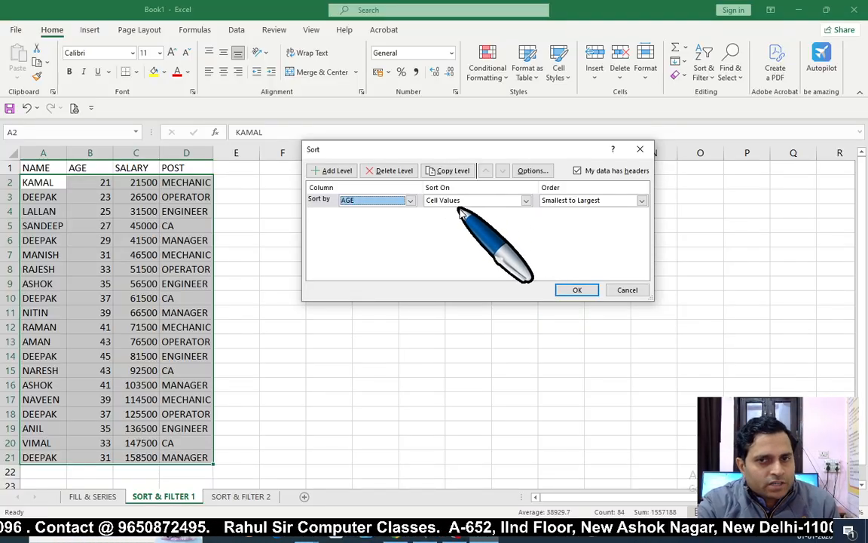
click(363, 200)
click(367, 202)
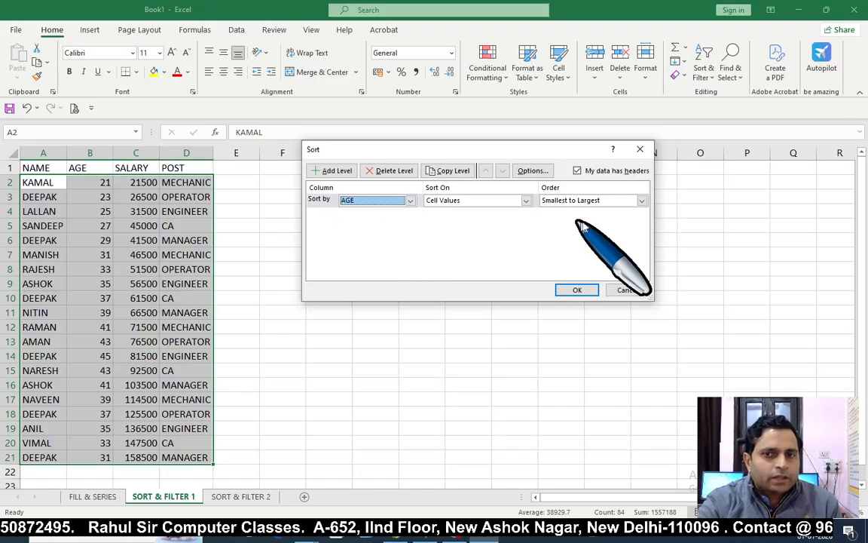
click(640, 202)
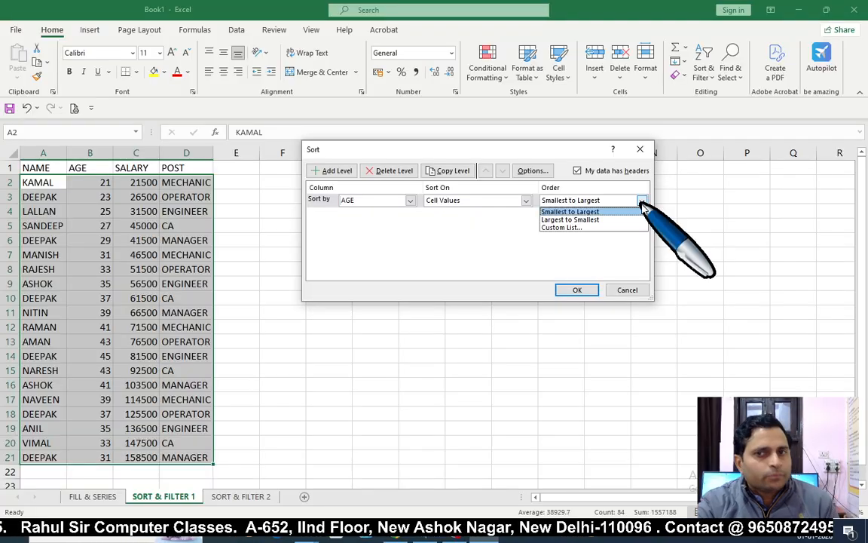
click(571, 220)
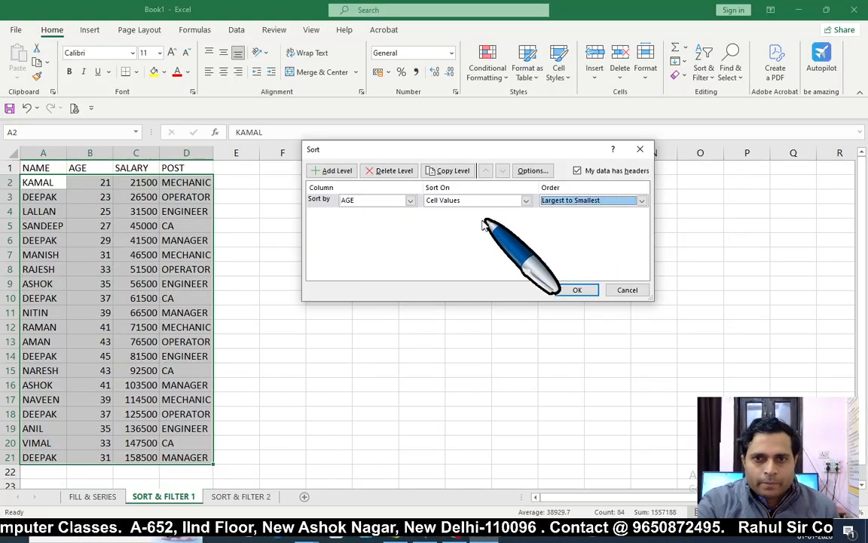
click(577, 289)
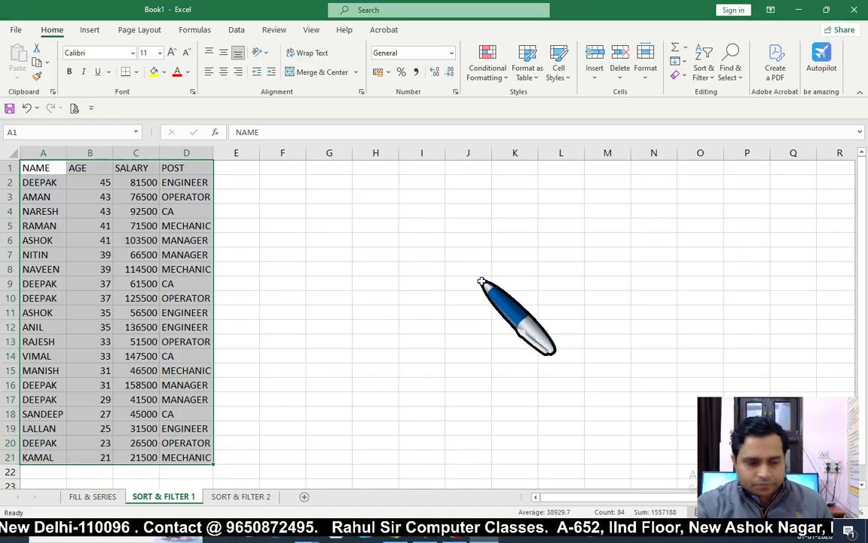
- Undo and redo the AGE sort twice to compare both row orders, finishing with the sort undone
key(ctrl+z)
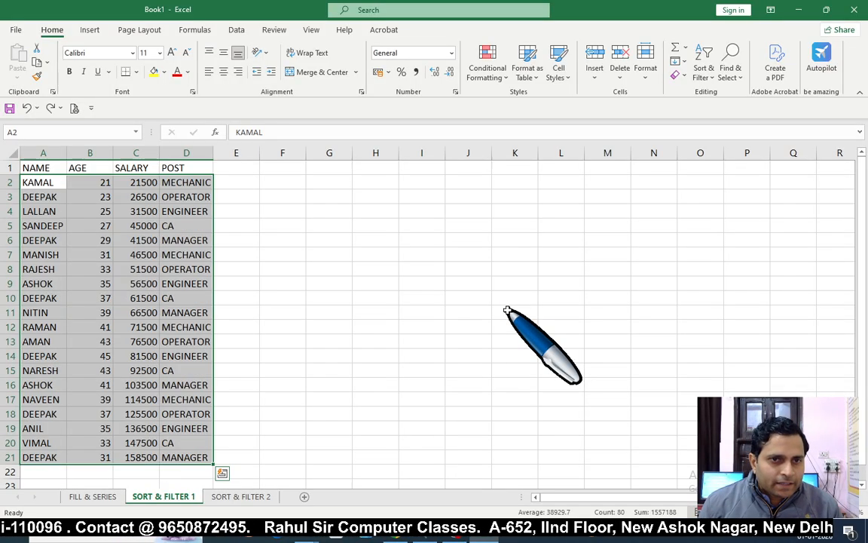
key(ctrl+y)
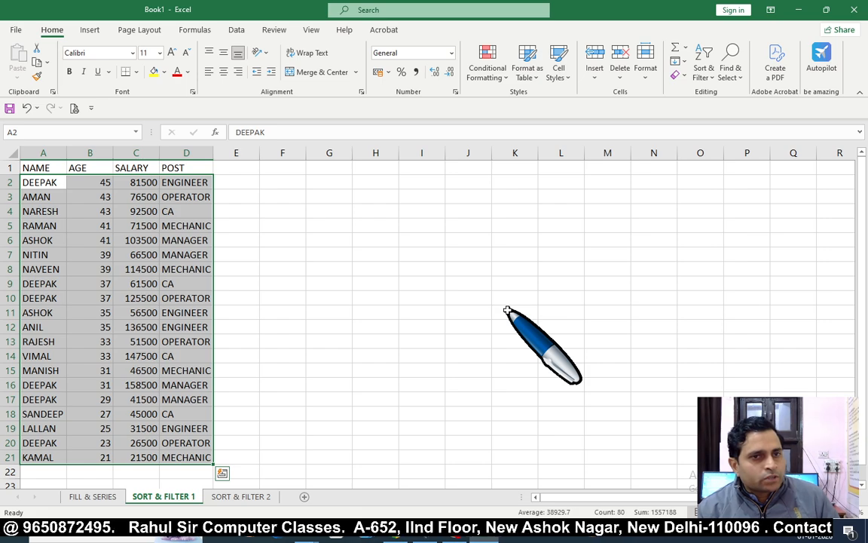
key(ctrl+z)
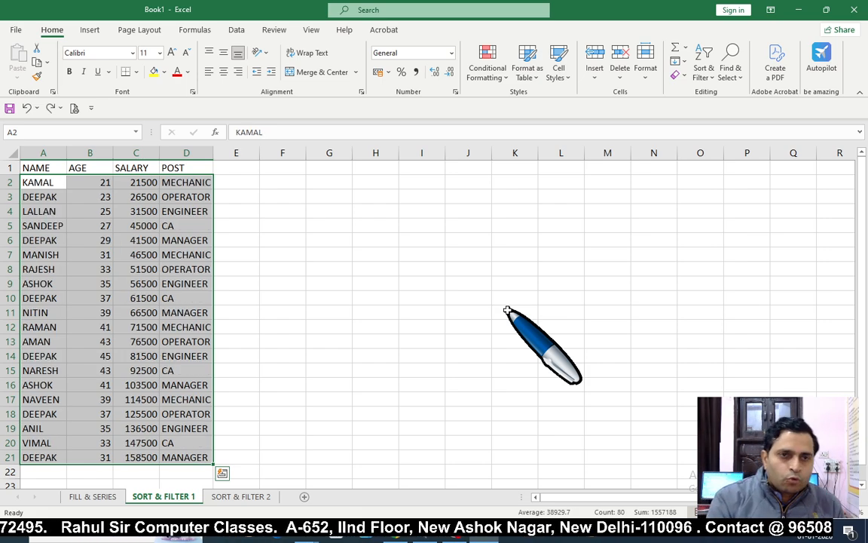
key(ctrl+y)
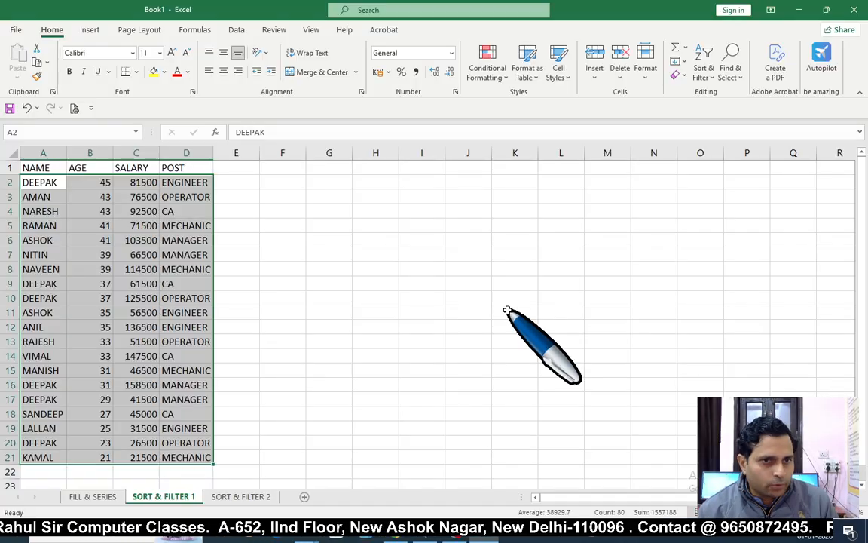
key(ctrl+z)
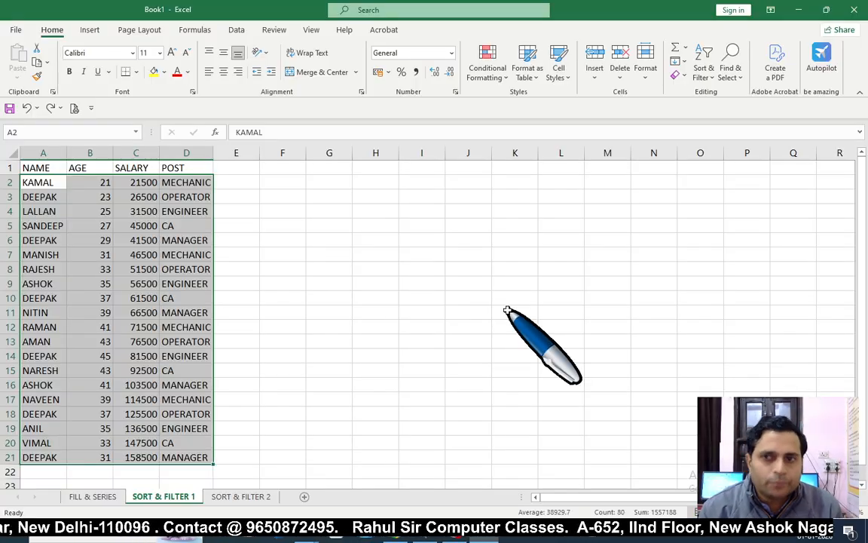
- Custom-sort A1:D21 by NAME on cell values from A to Z, and undo that sort
drag(34, 167, 197, 464)
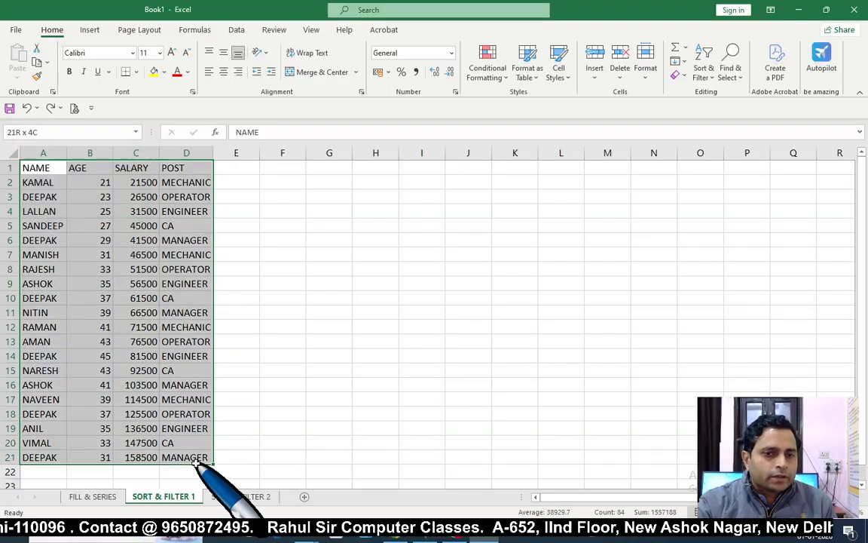
click(704, 64)
click(728, 128)
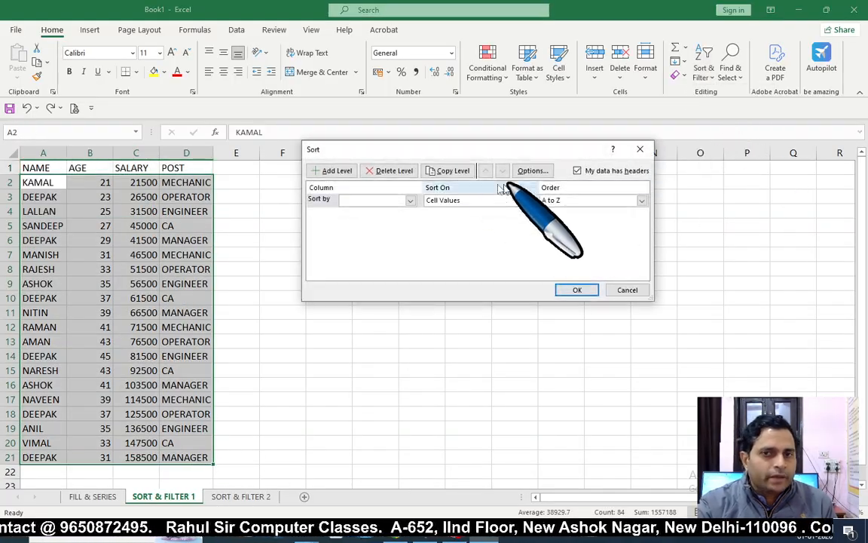
click(377, 200)
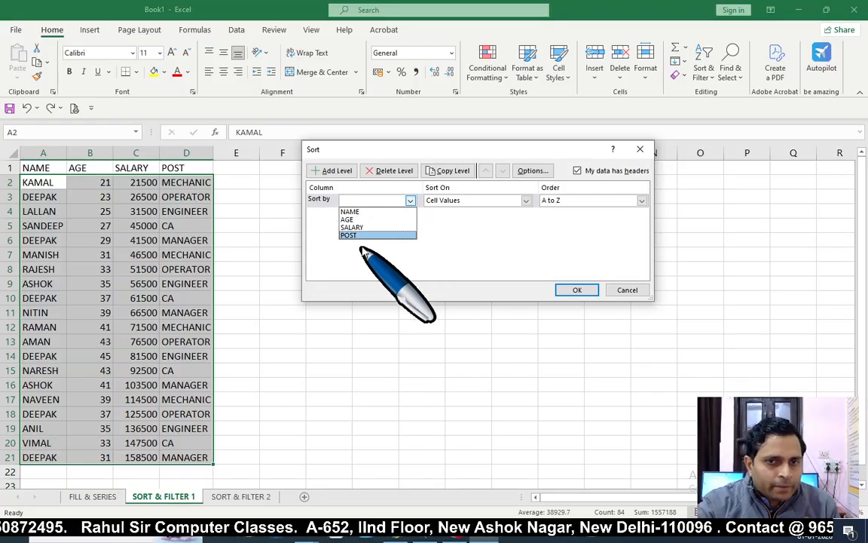
click(581, 201)
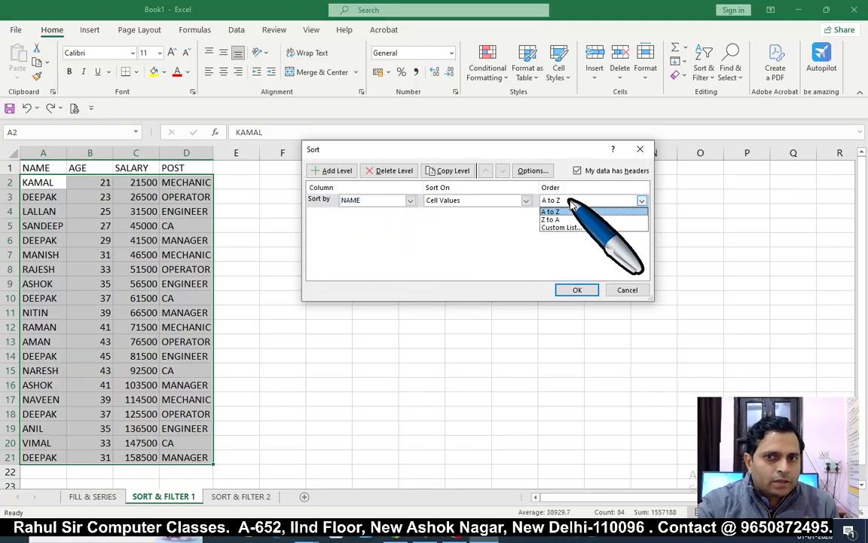
click(557, 213)
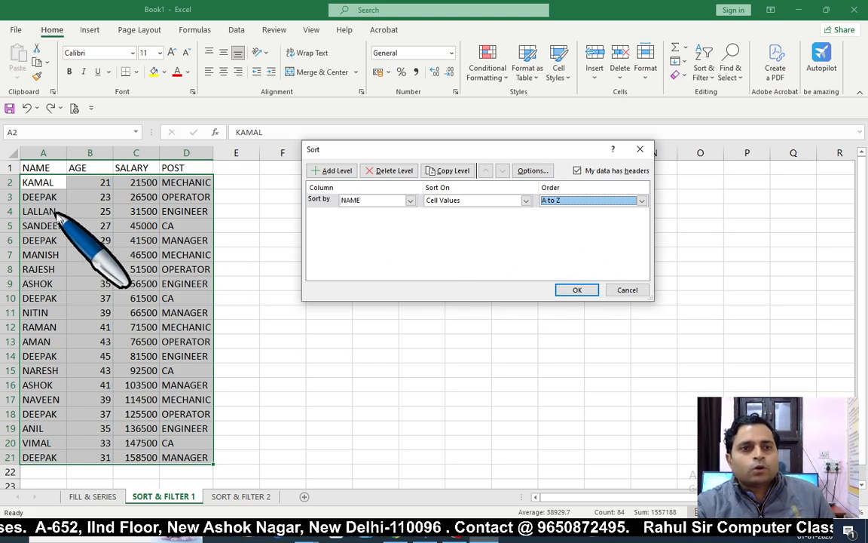
click(580, 291)
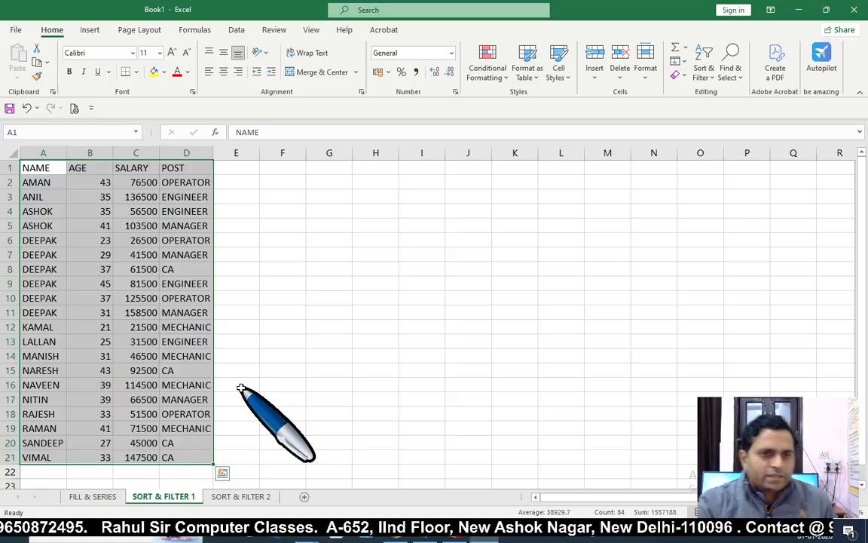
key(ctrl+z)
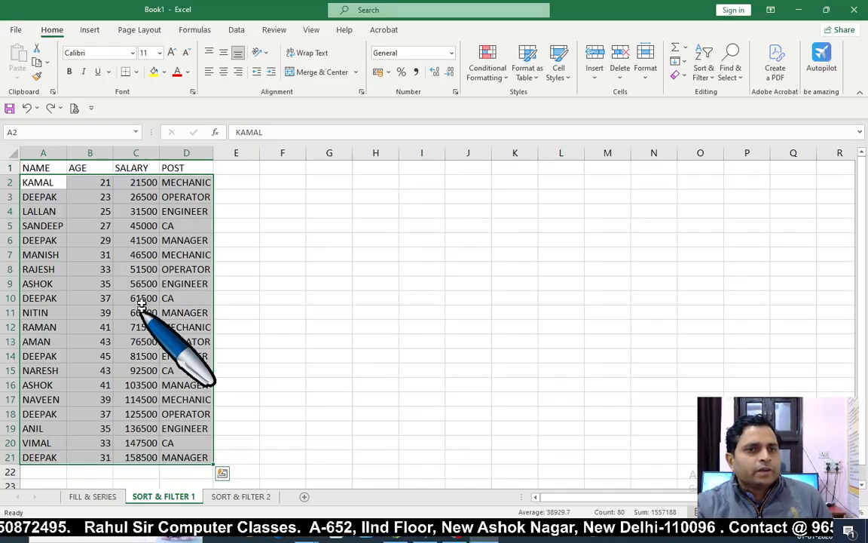
- Highlight the POST entries in D8:D20, view the Filter command without applying it, and return to cell A1
click(189, 214)
click(65, 165)
drag(186, 269, 197, 441)
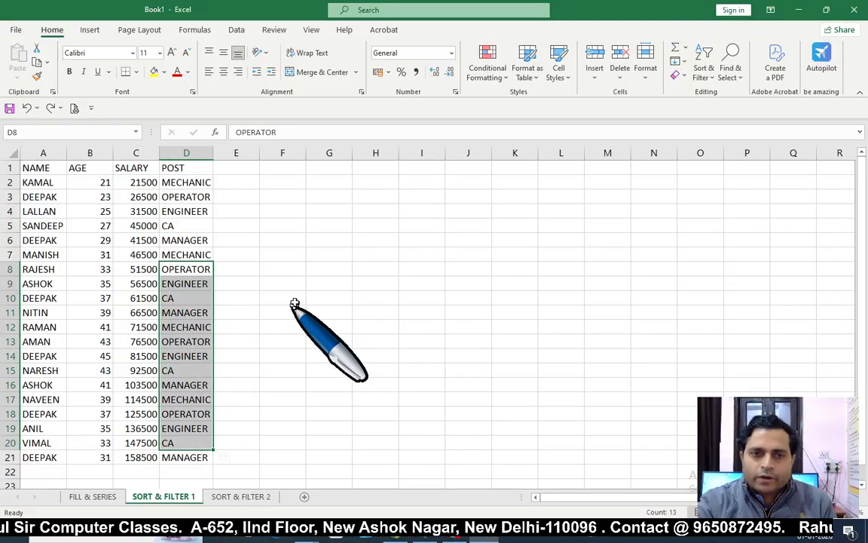
click(286, 269)
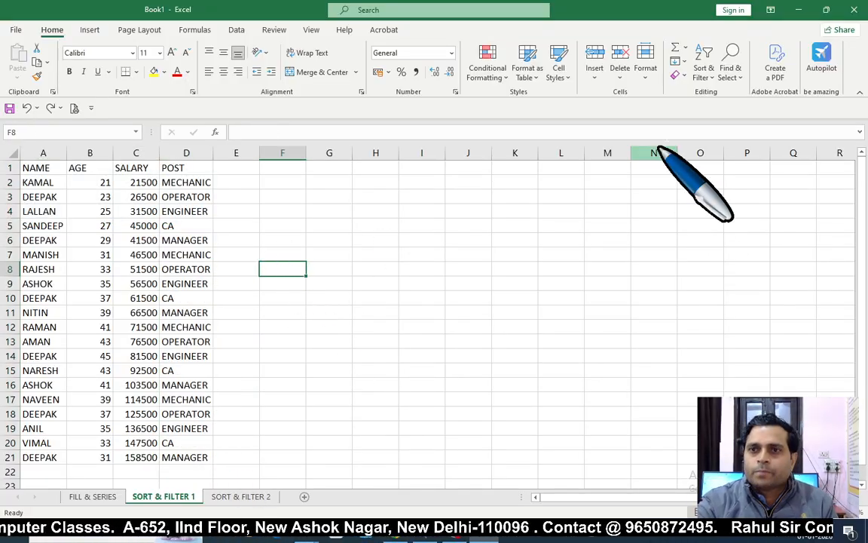
click(704, 65)
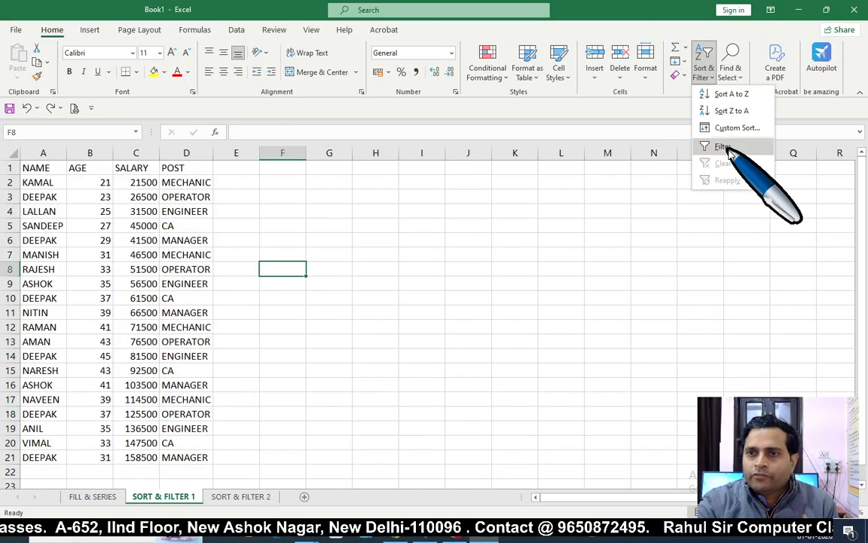
click(306, 306)
key(ctrl+Home)
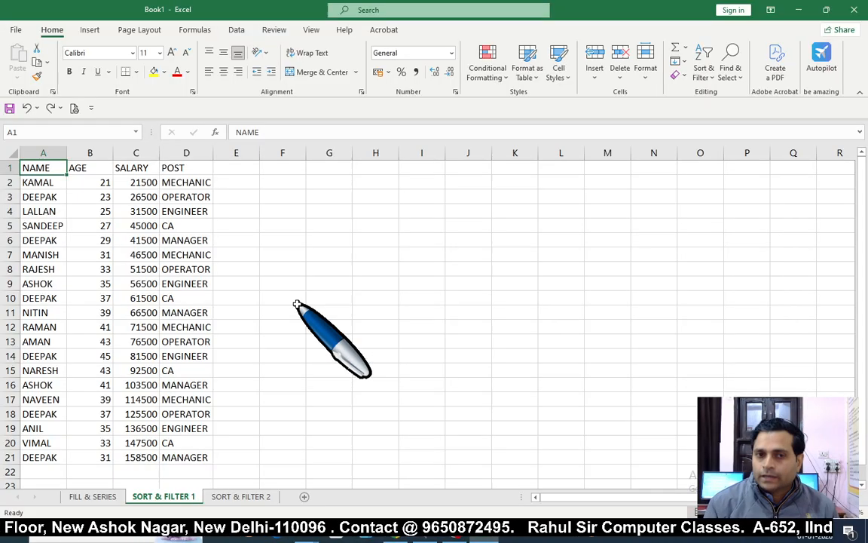
- Highlight the full employee table A1:D21 to examine the data available for filtering
click(136, 239)
drag(45, 167, 192, 454)
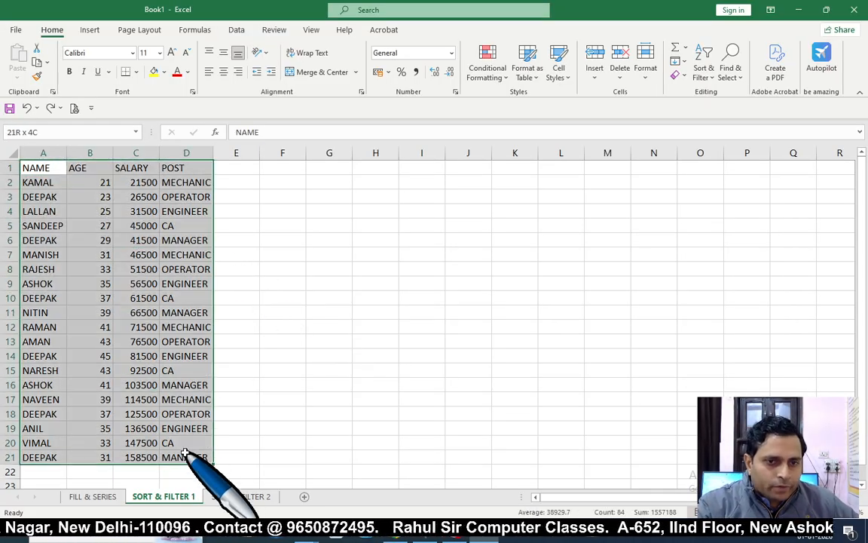
click(120, 296)
drag(45, 167, 193, 471)
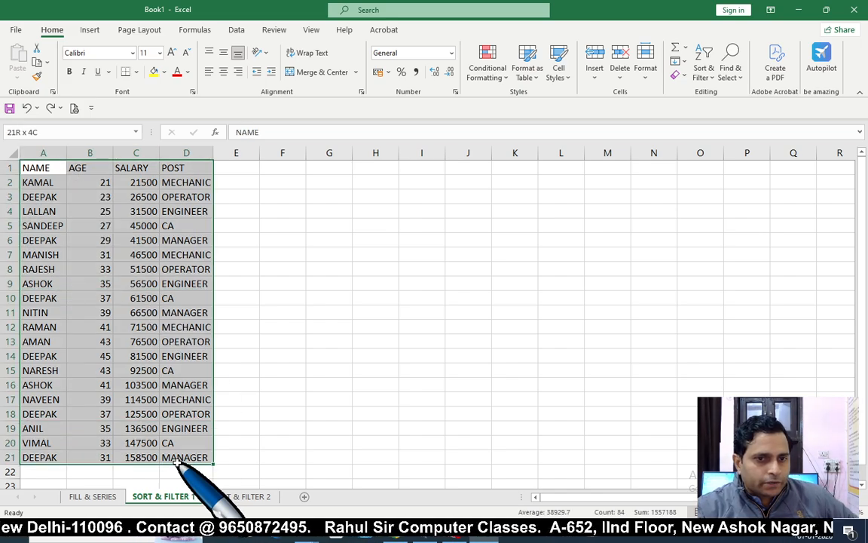
click(136, 326)
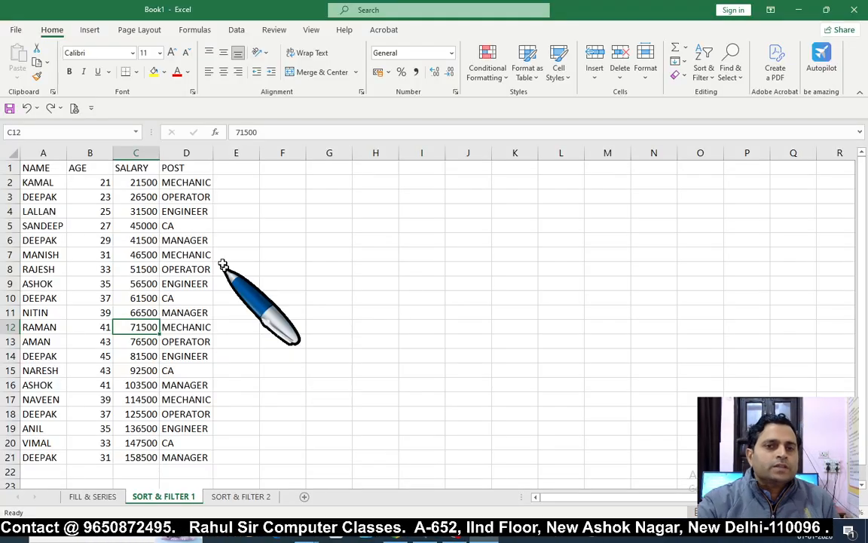
- Examine the POST, SALARY, AGE and NAME columns one by one, followed by the whole table A1:D21
drag(186, 183, 183, 459)
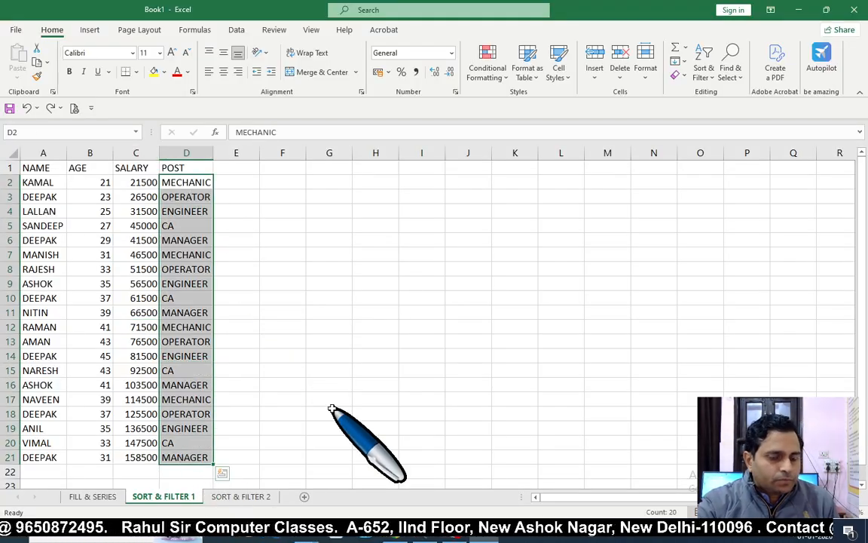
click(281, 355)
drag(143, 197, 142, 445)
click(313, 354)
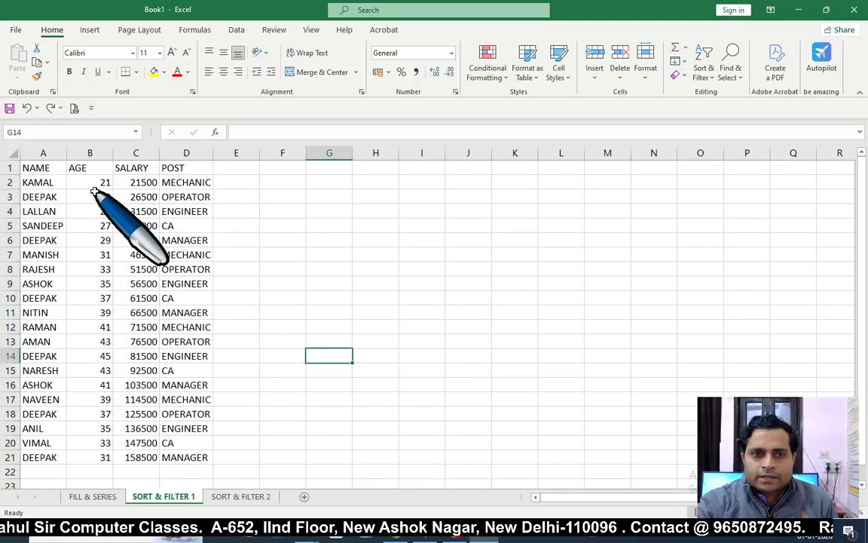
drag(94, 183, 101, 447)
click(236, 356)
drag(43, 183, 42, 444)
click(189, 326)
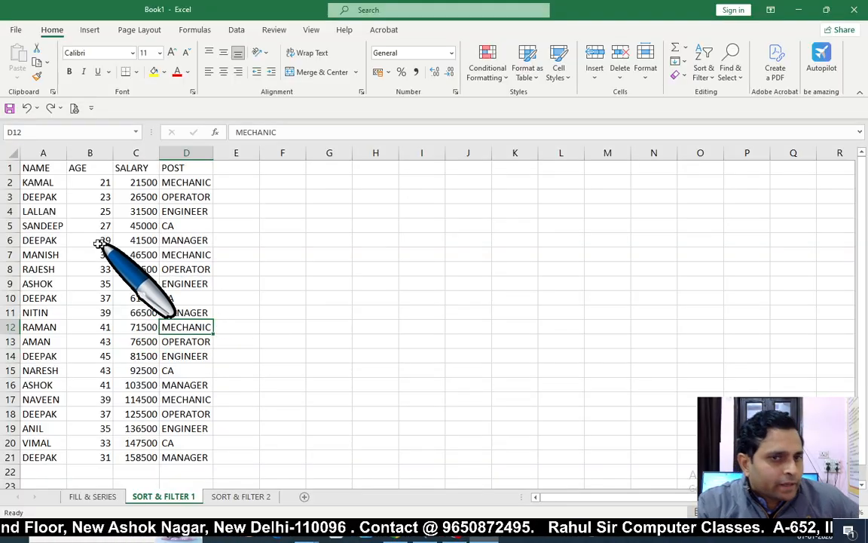
drag(43, 168, 189, 457)
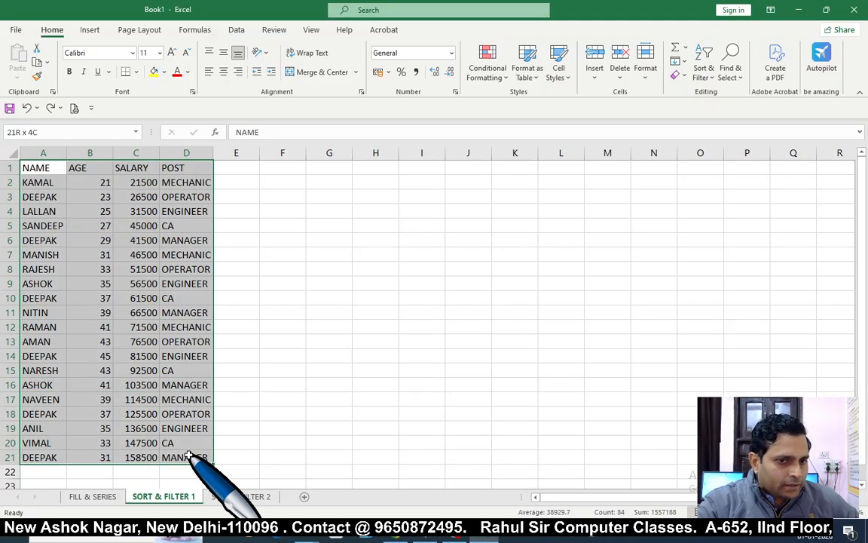
click(192, 312)
drag(33, 169, 188, 457)
click(136, 312)
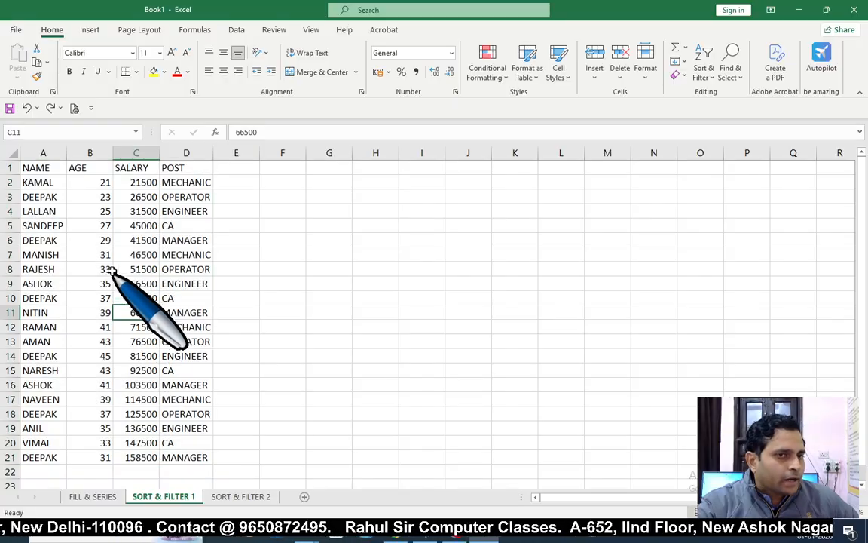
- Add filter controls to the header row A1:D1 of the employee table
drag(42, 169, 168, 171)
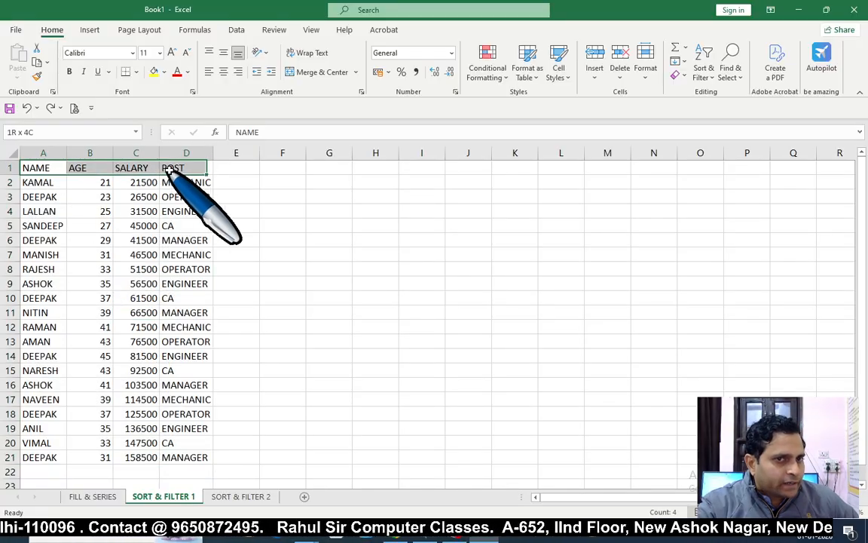
click(89, 226)
drag(23, 167, 189, 169)
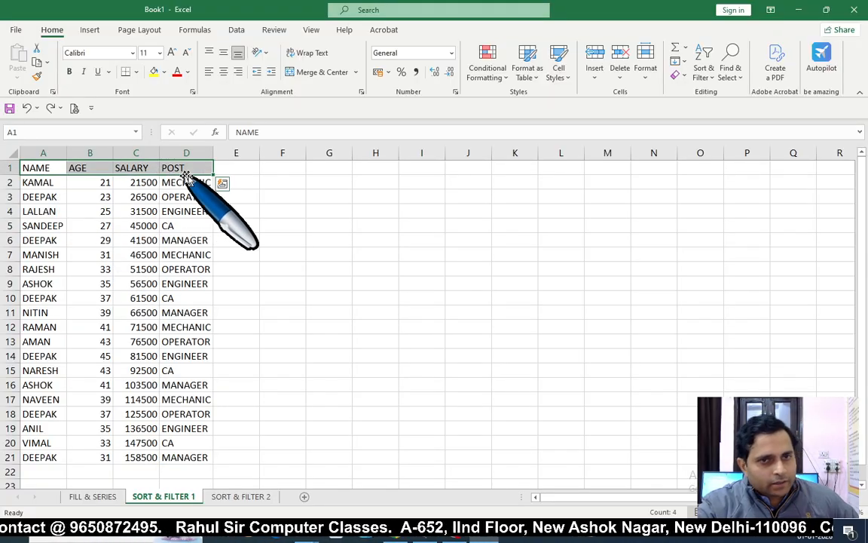
click(704, 69)
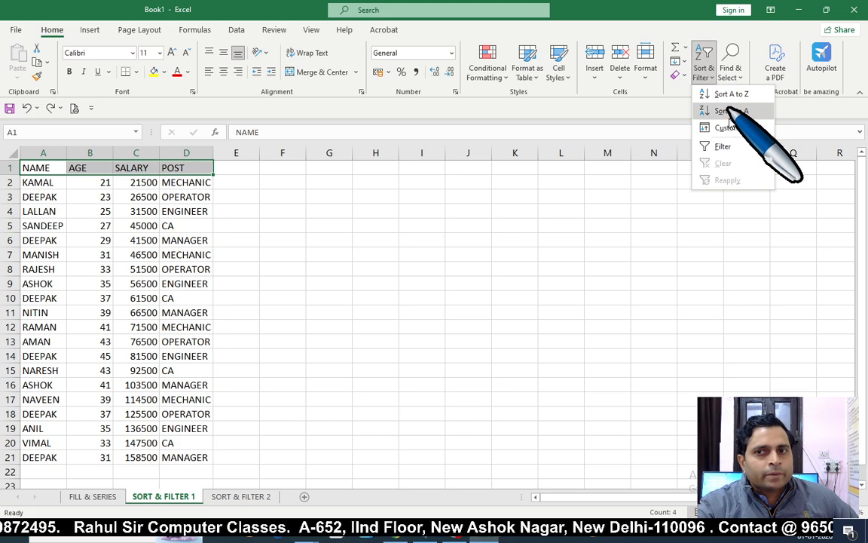
click(726, 146)
click(92, 284)
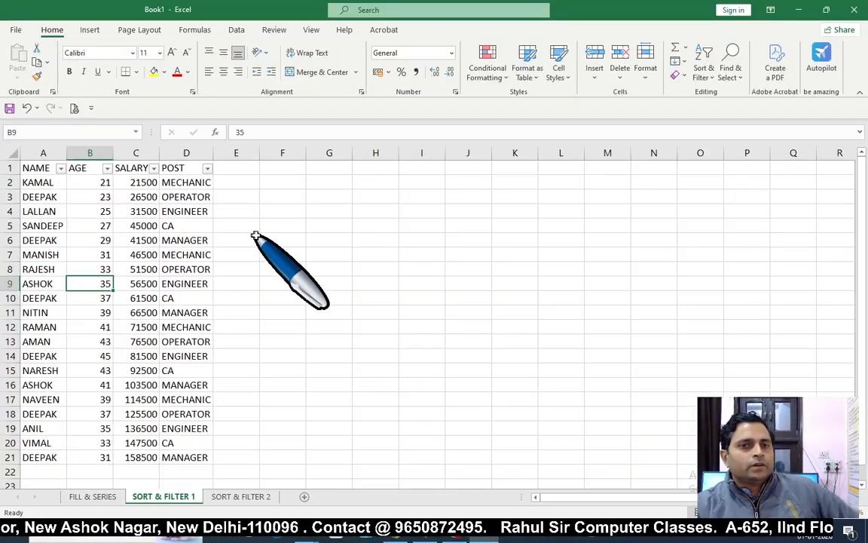
- Filter the NAME column to only the records matching the name in A3, and restore all names
click(41, 197)
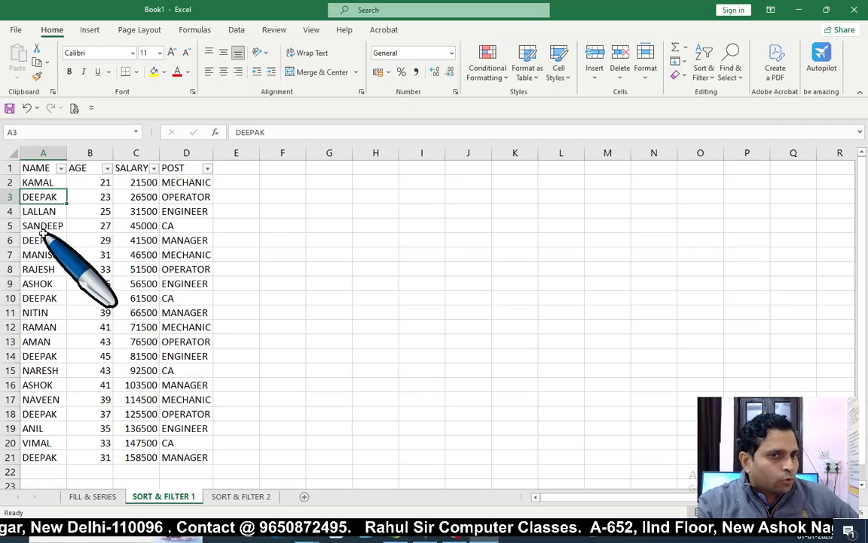
click(45, 211)
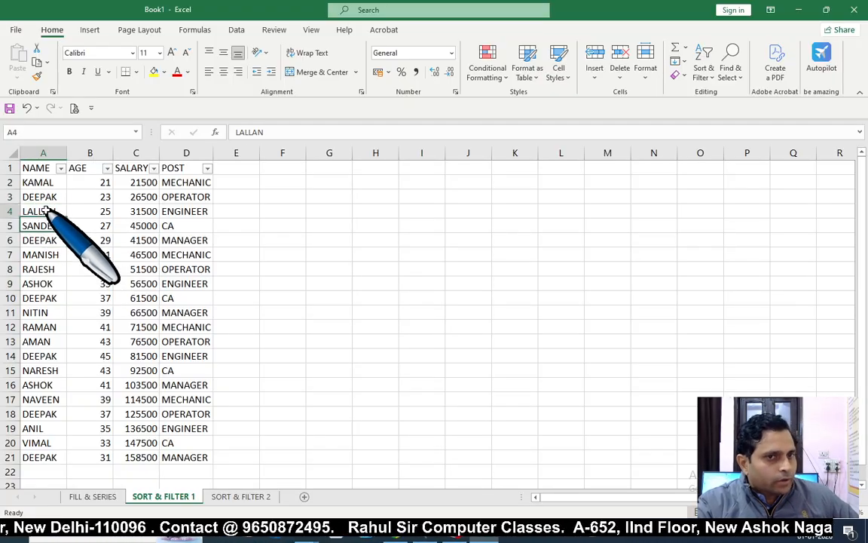
click(60, 169)
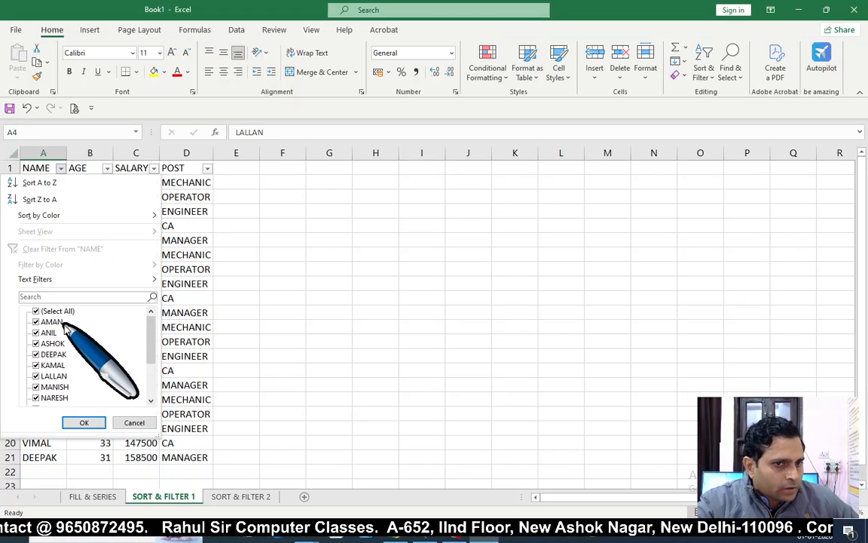
click(36, 354)
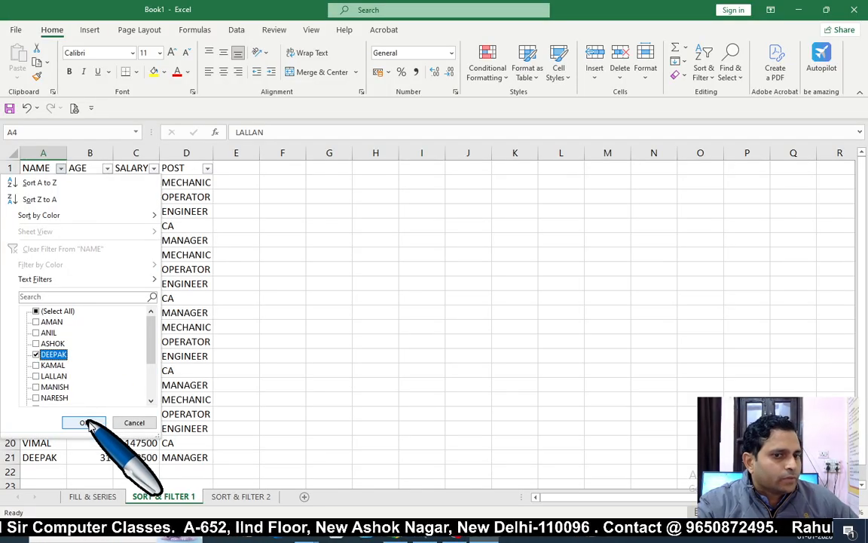
click(84, 422)
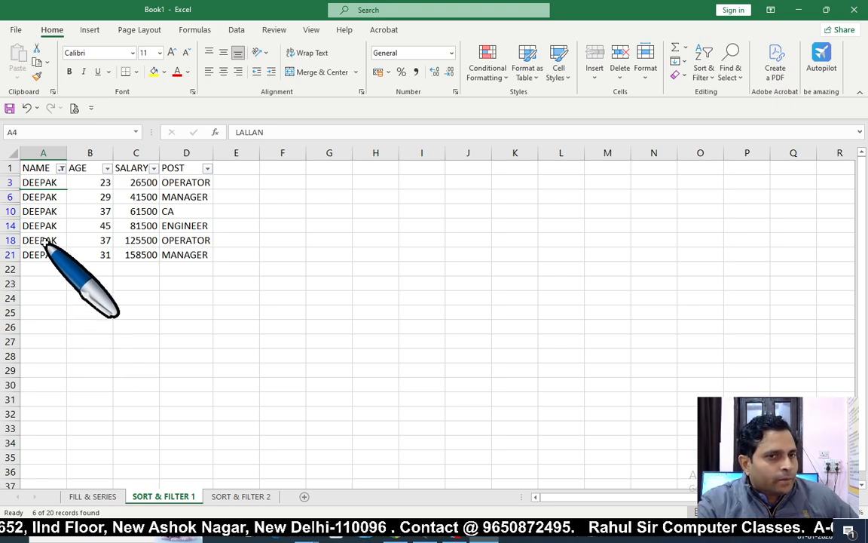
click(62, 169)
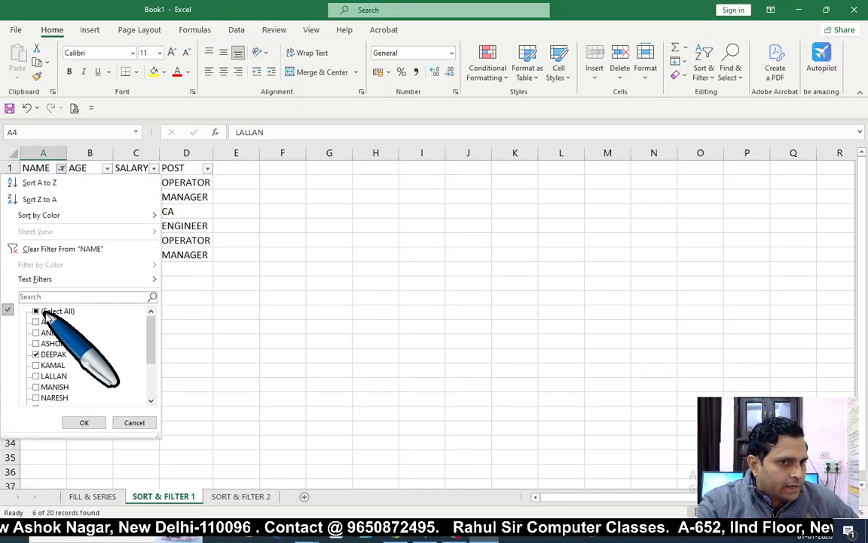
click(78, 420)
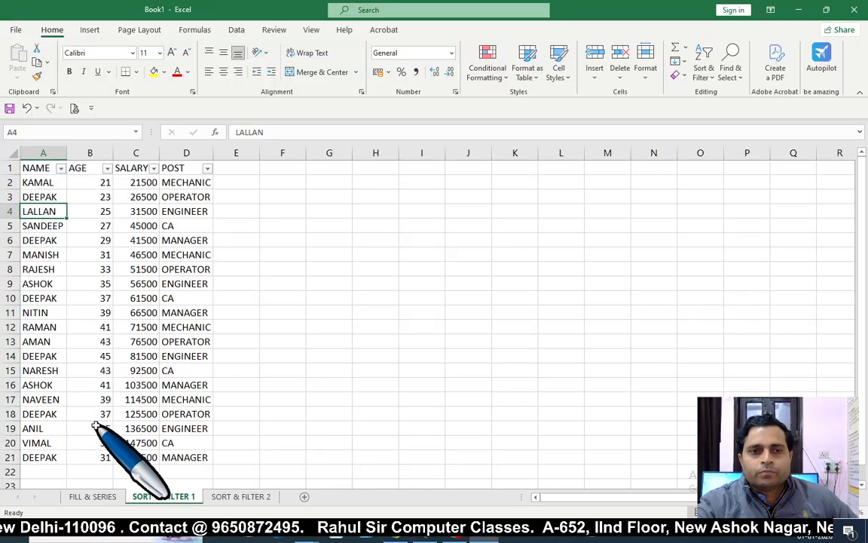
- Exclude the name in A3 with the NAME column's filter, and bring all names back
click(61, 168)
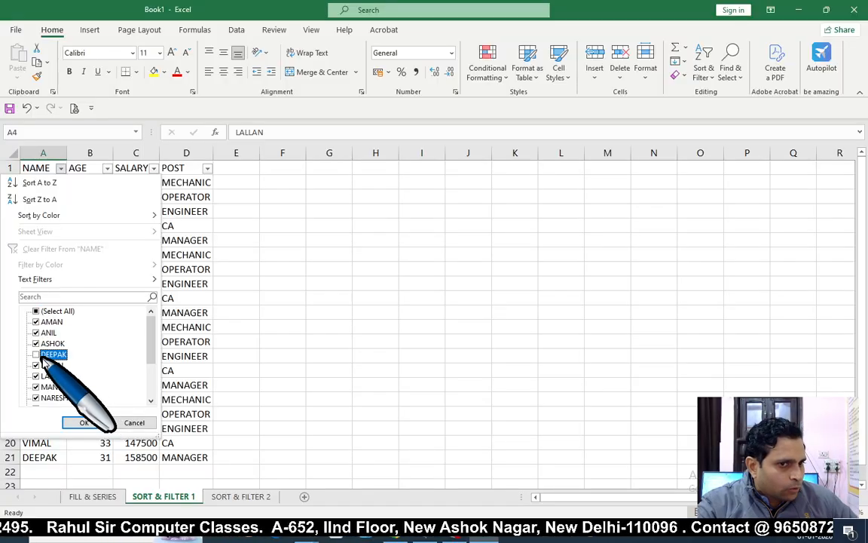
click(82, 424)
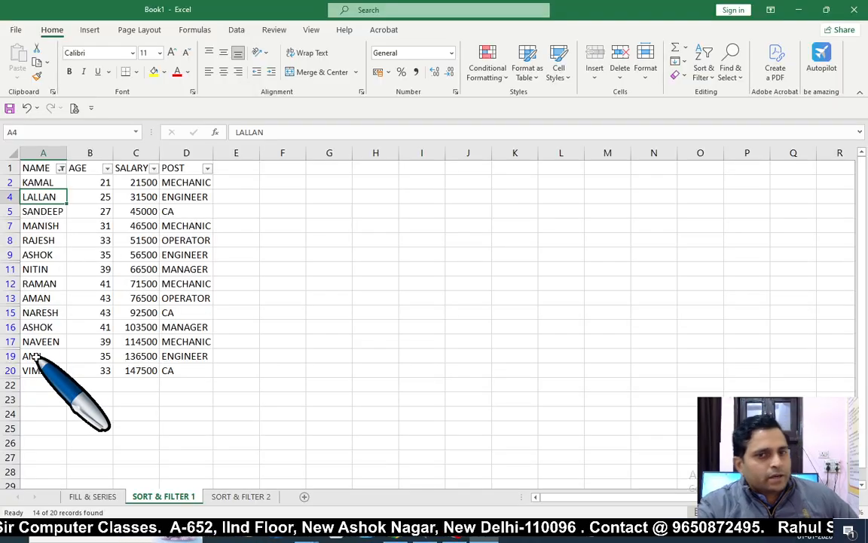
click(61, 168)
click(36, 311)
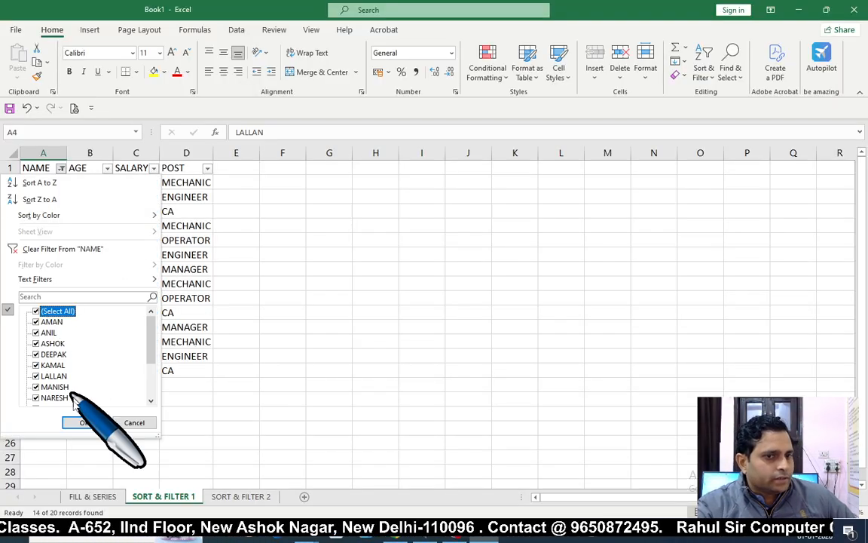
click(84, 422)
- Filter the POST column to show only MANAGER, and restore all posts
click(196, 225)
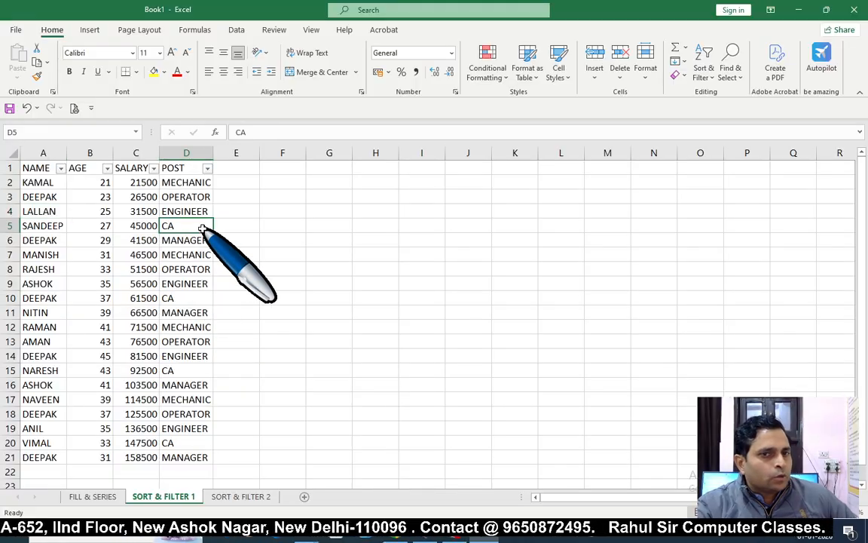
click(207, 169)
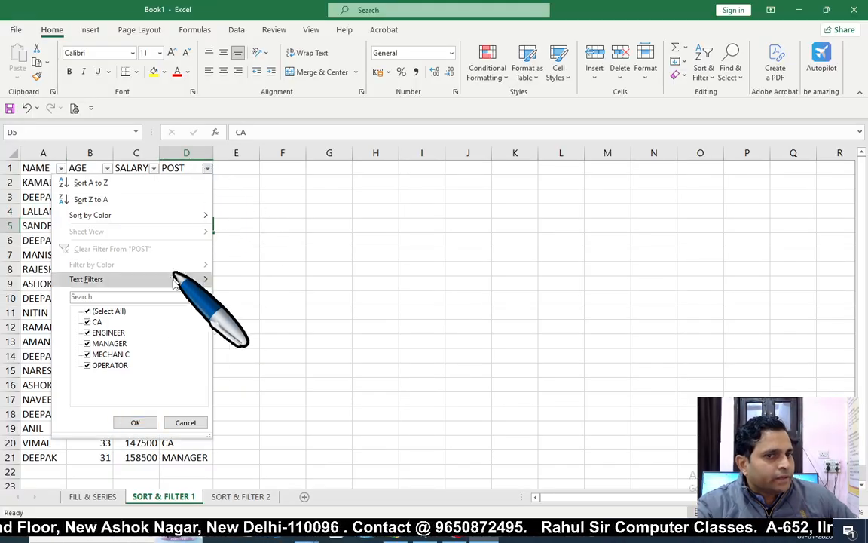
click(109, 343)
click(135, 422)
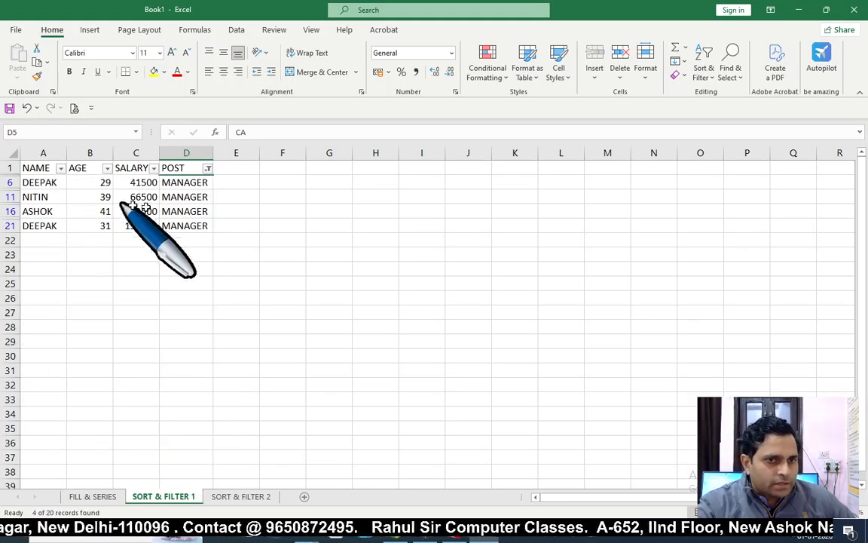
click(207, 169)
click(108, 311)
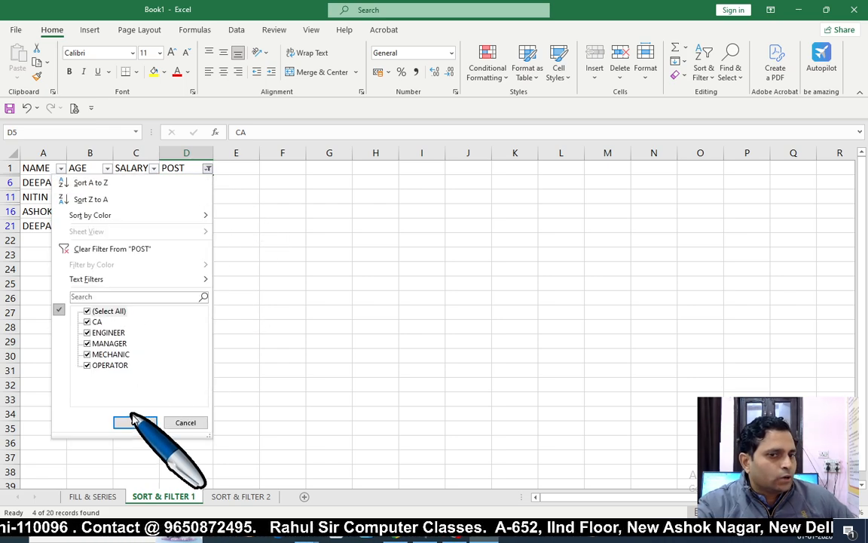
click(135, 422)
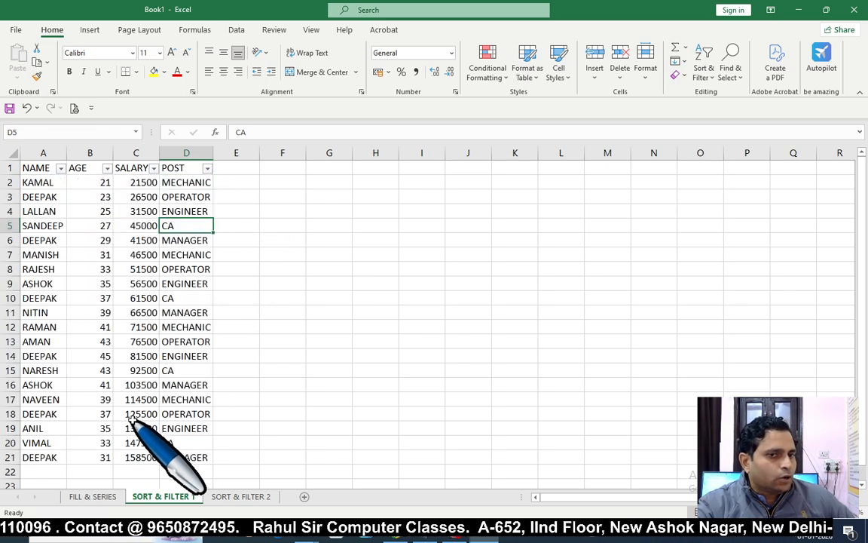
- Filter the POST column to show only ENGINEER and MECHANIC, and restore all posts
click(208, 168)
click(117, 311)
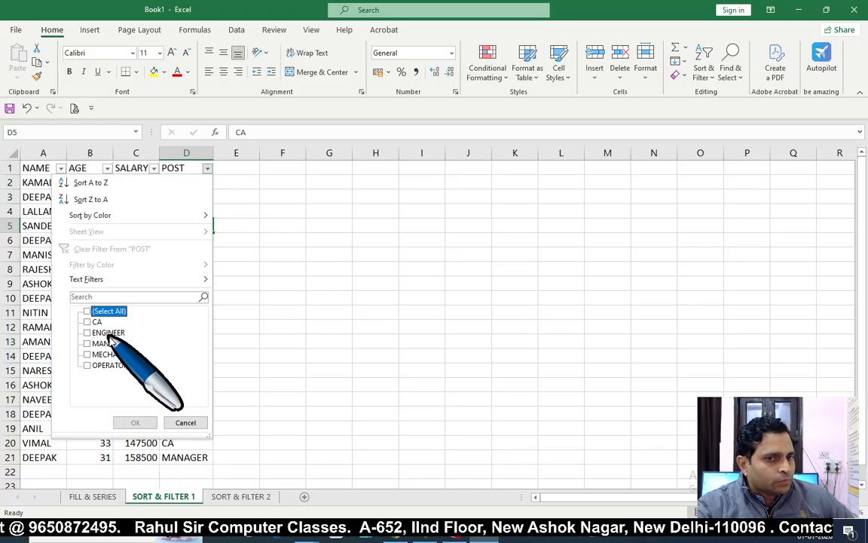
click(108, 334)
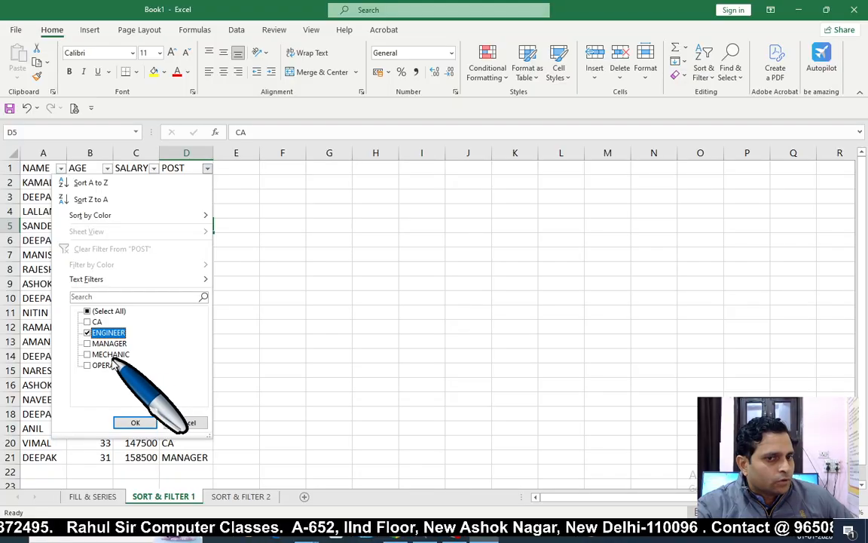
click(108, 354)
click(133, 422)
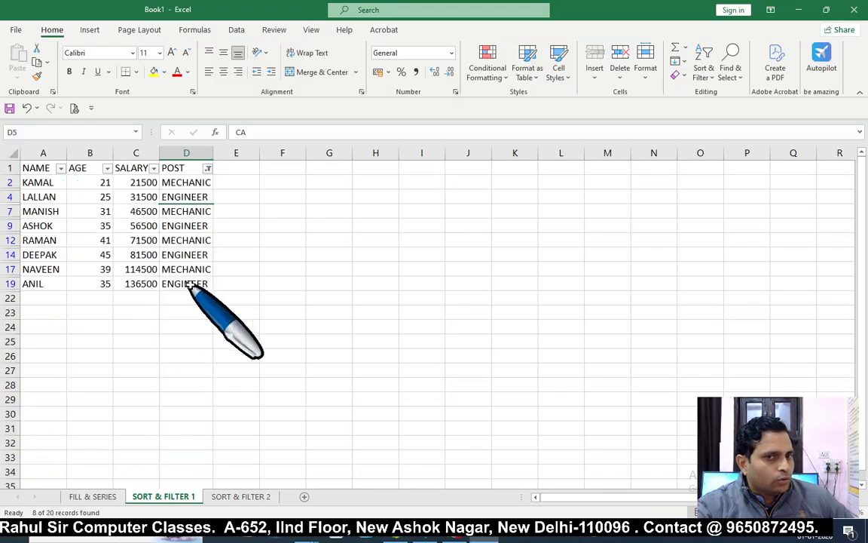
click(208, 168)
click(110, 311)
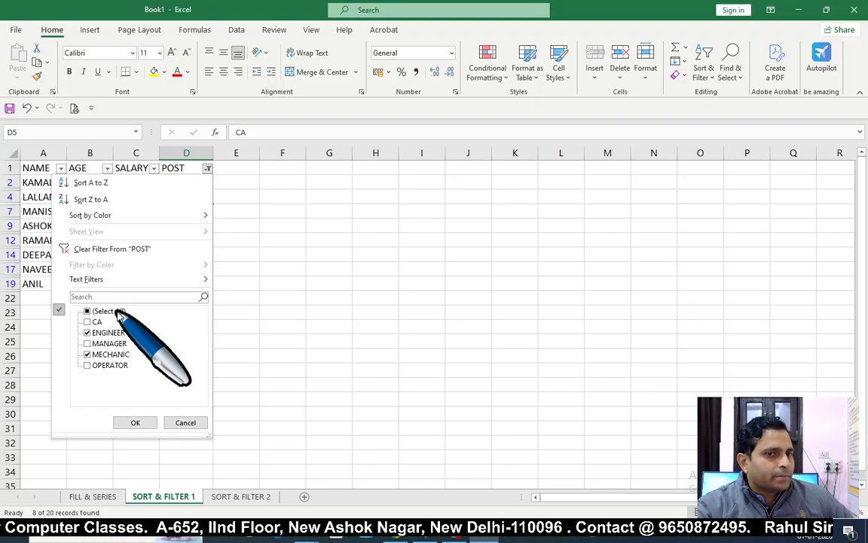
click(134, 422)
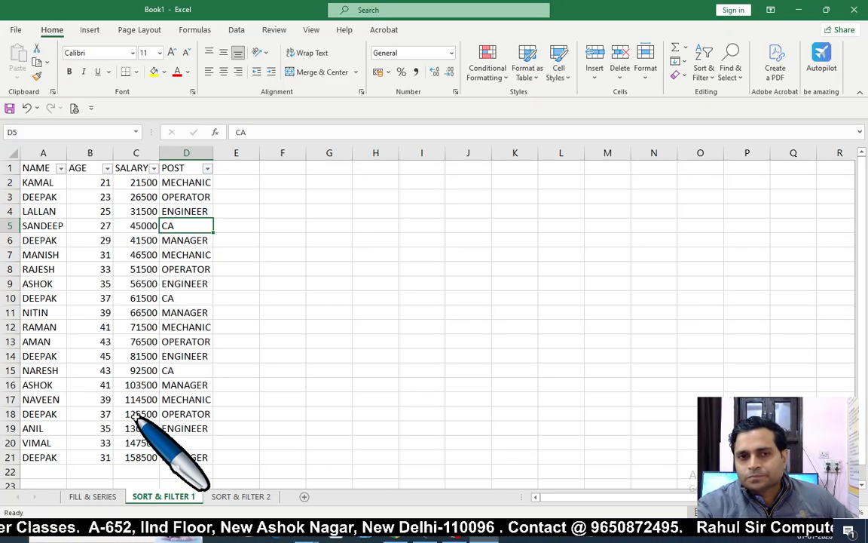
- Apply a number filter to the SALARY column for values greater than 100000
click(134, 209)
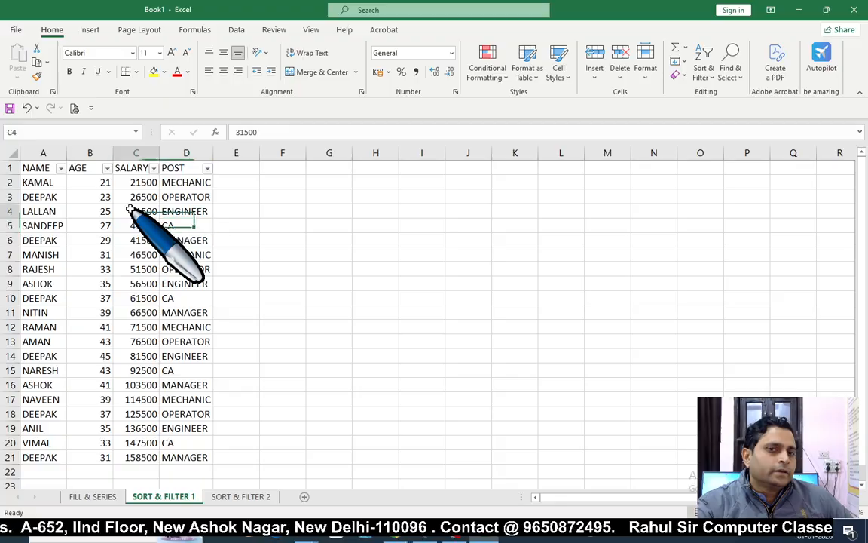
drag(134, 197, 136, 239)
click(134, 284)
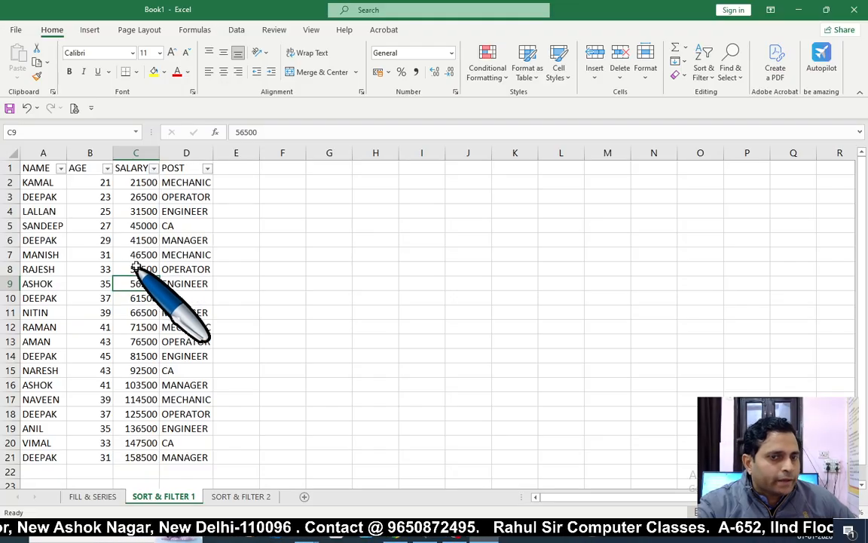
click(132, 254)
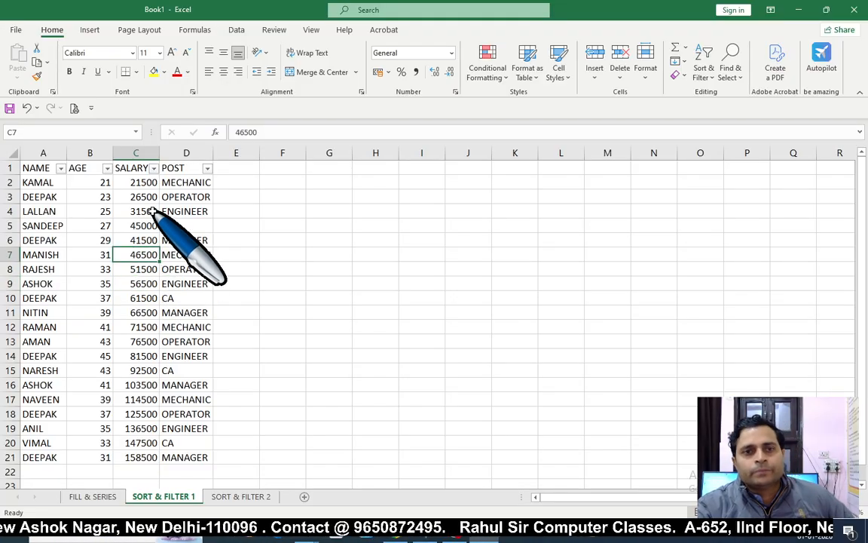
click(154, 168)
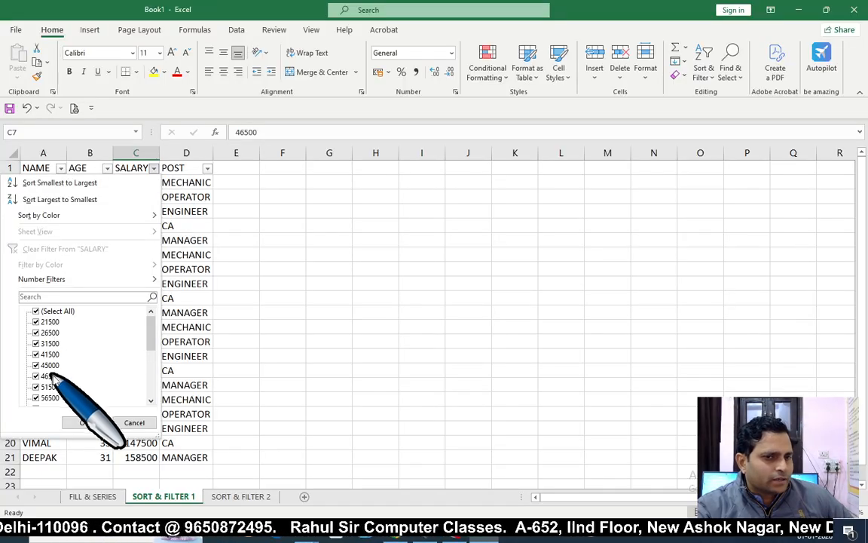
mouse_move(151, 338)
mouse_down()
mouse_move(151, 377)
mouse_move(155, 319)
mouse_up()
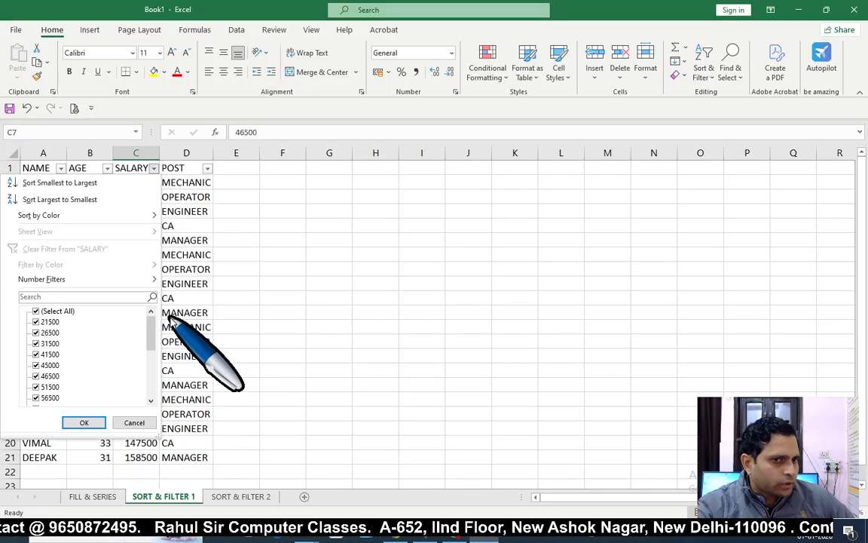
mouse_move(53, 283)
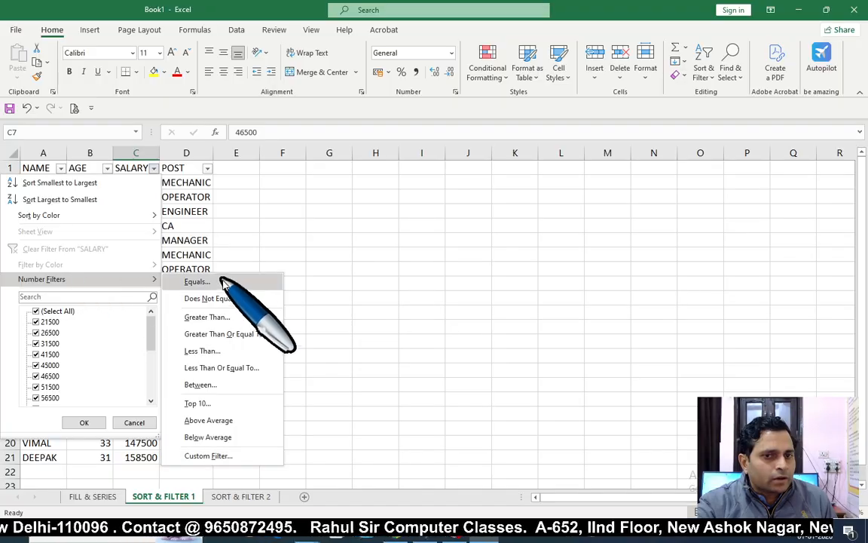
click(220, 317)
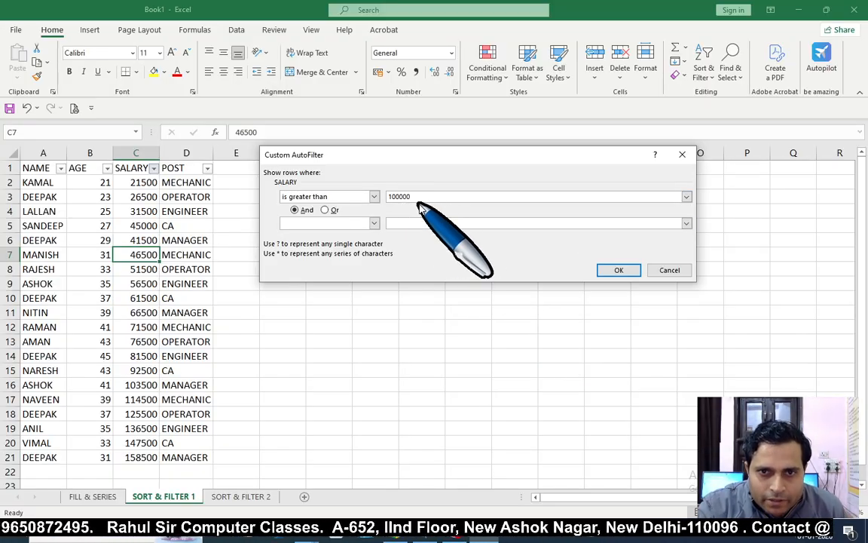
click(617, 271)
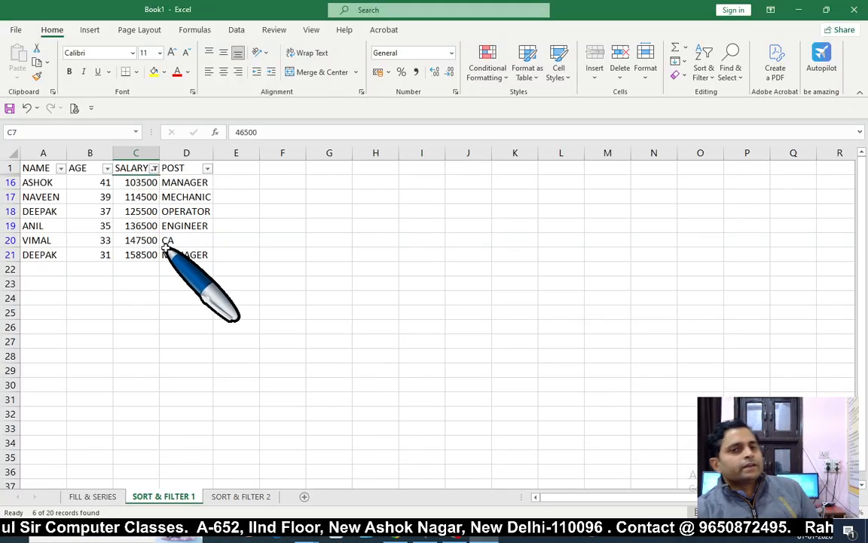
- Restore all values in the SALARY column's filter
click(154, 167)
click(53, 311)
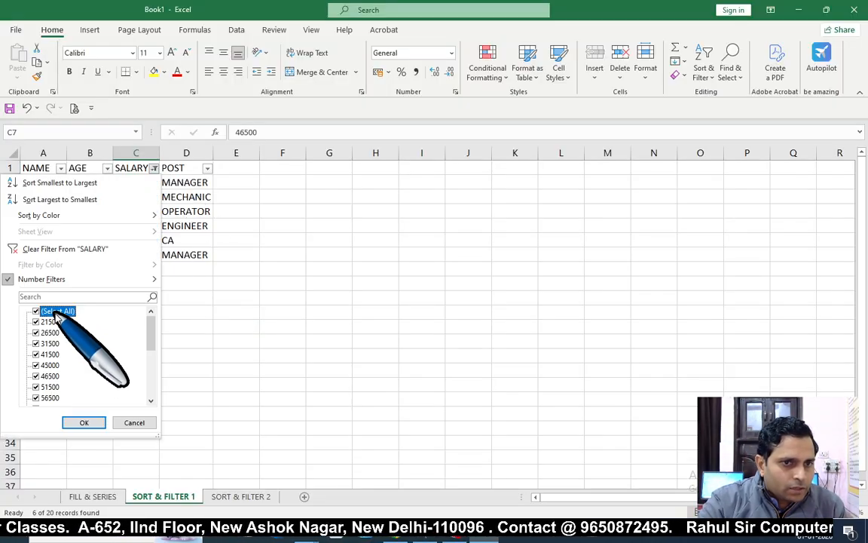
click(85, 423)
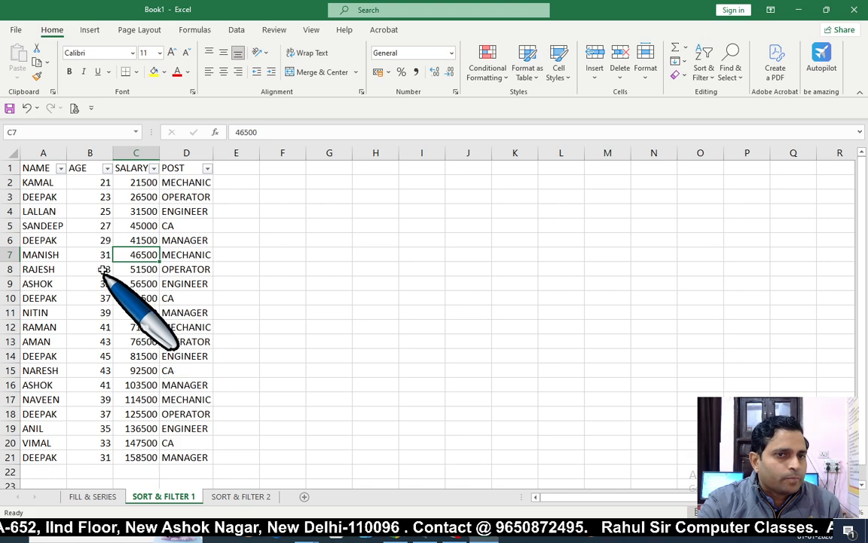
- Apply a number filter to the AGE column for values between 30 and 40
click(107, 169)
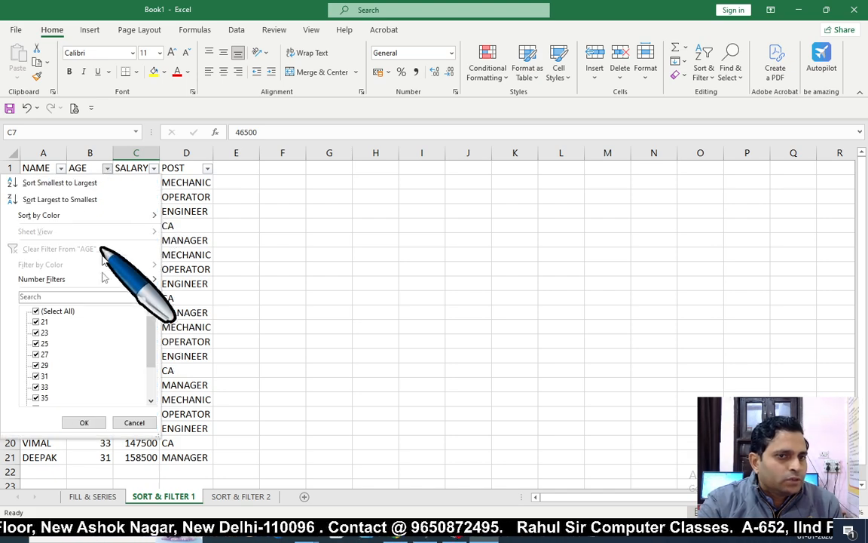
click(41, 280)
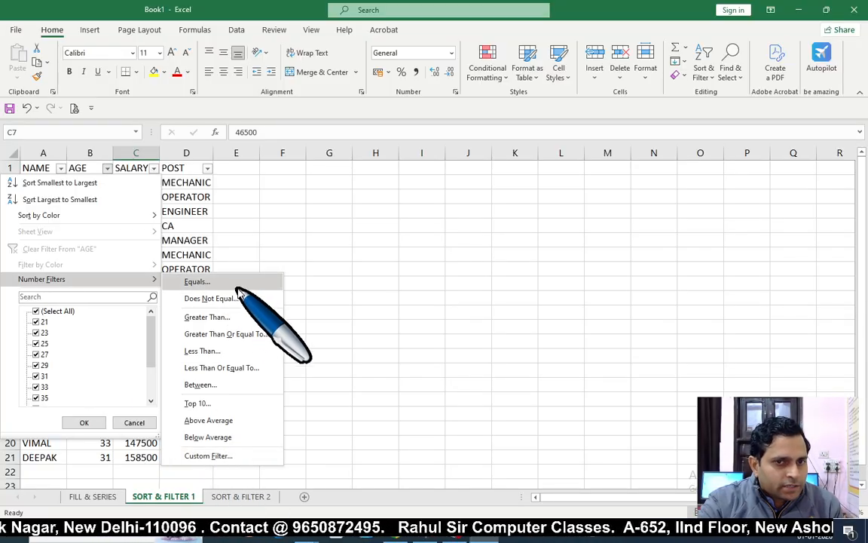
click(199, 385)
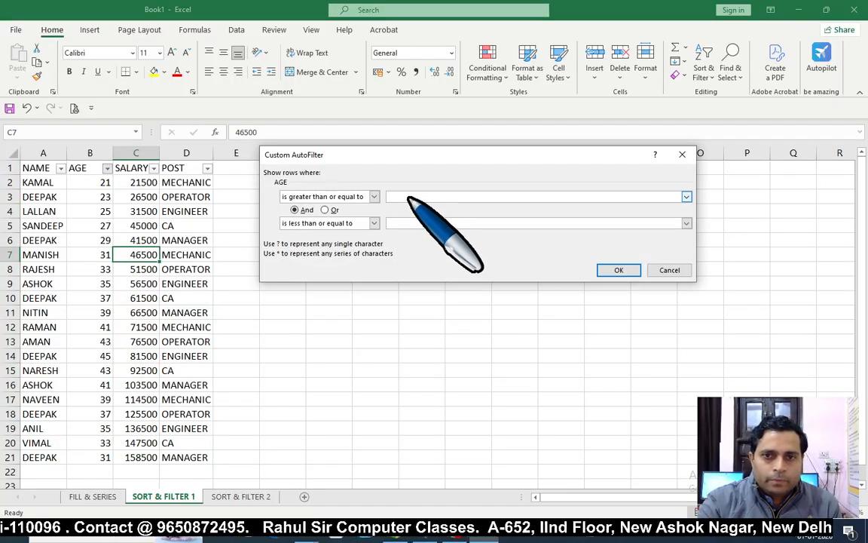
text(30)
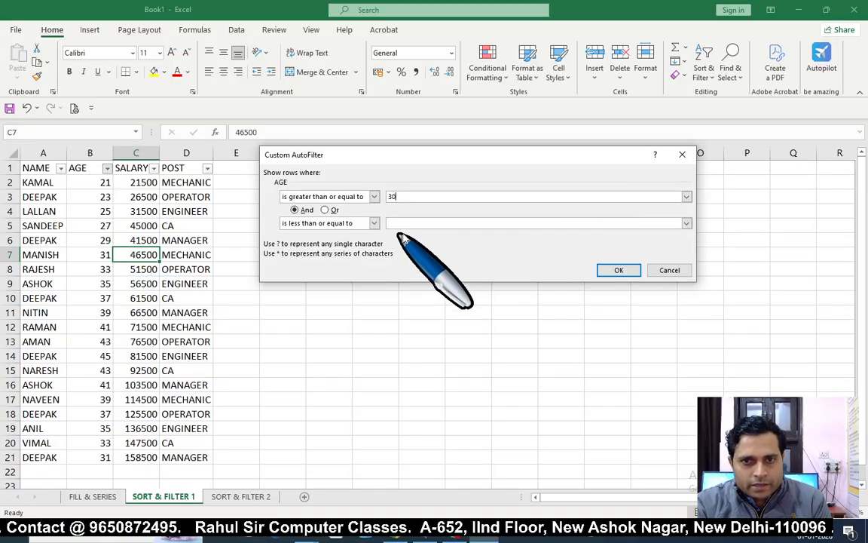
click(411, 223)
text(4650)
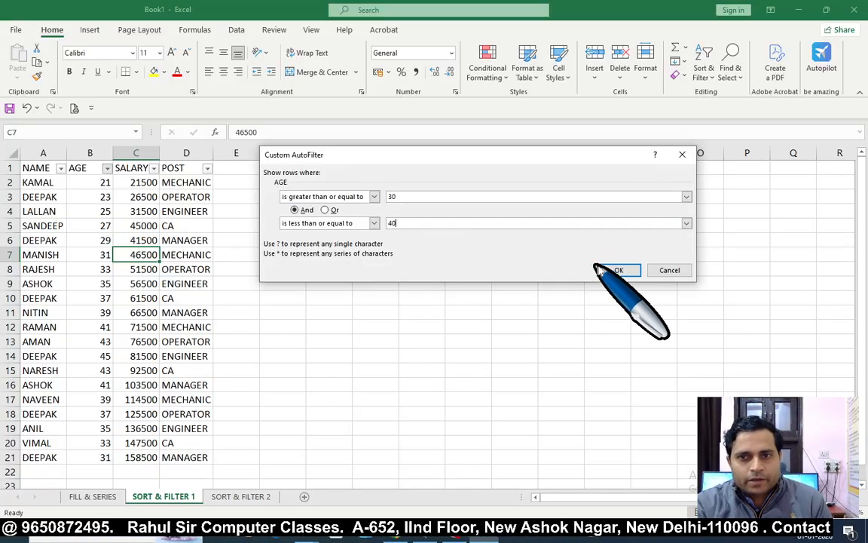
click(618, 270)
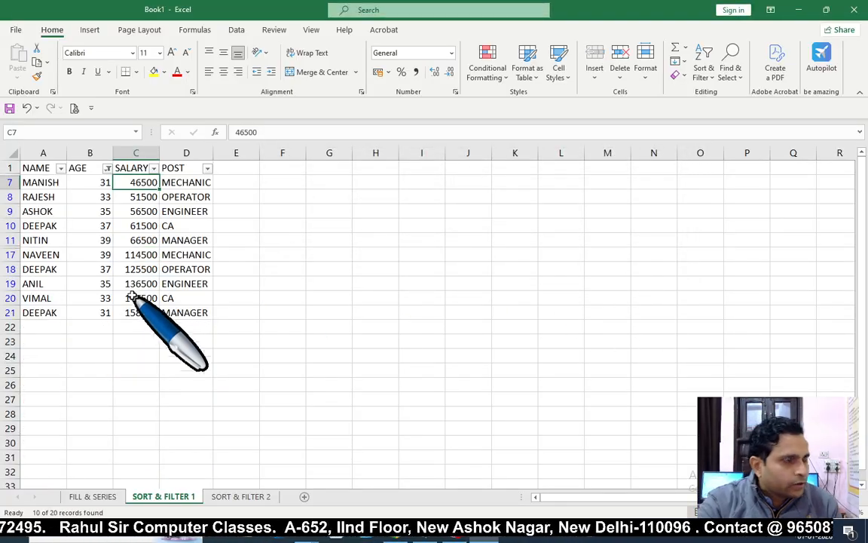
- Restore all values in the AGE column's filter and turn off filtering for the table
click(107, 167)
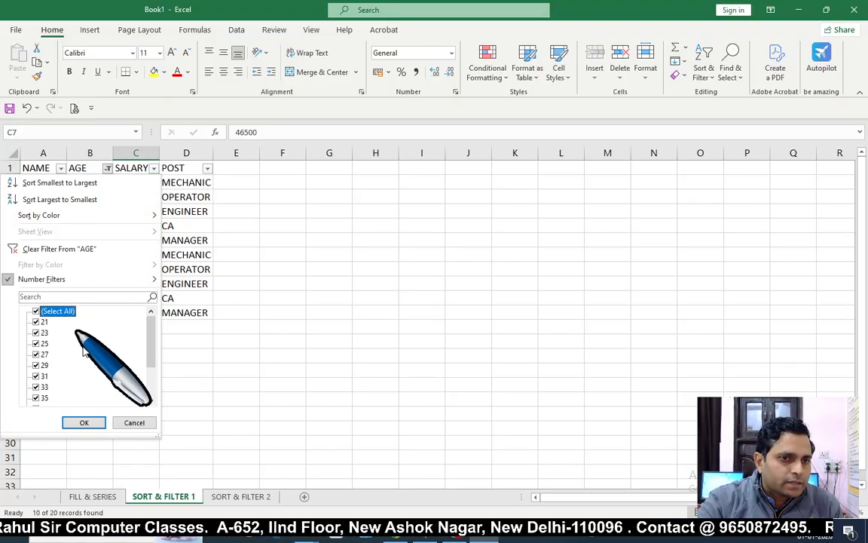
click(84, 422)
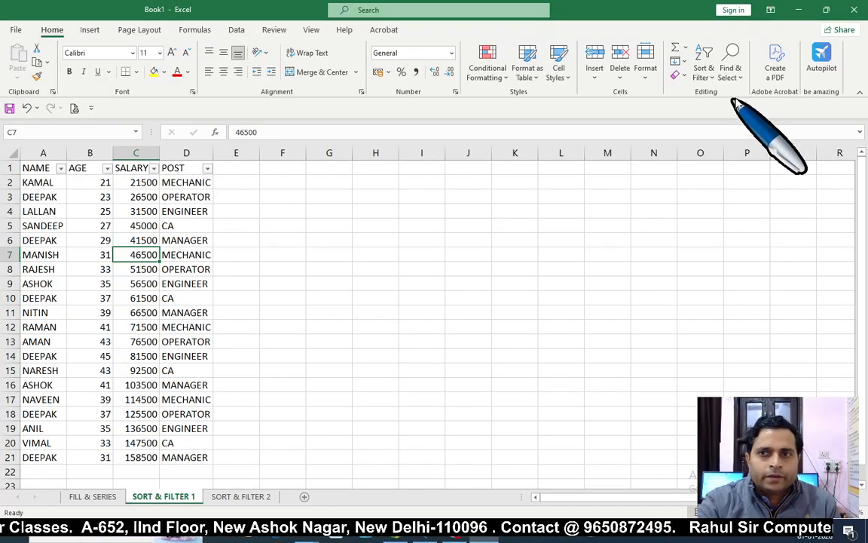
click(704, 72)
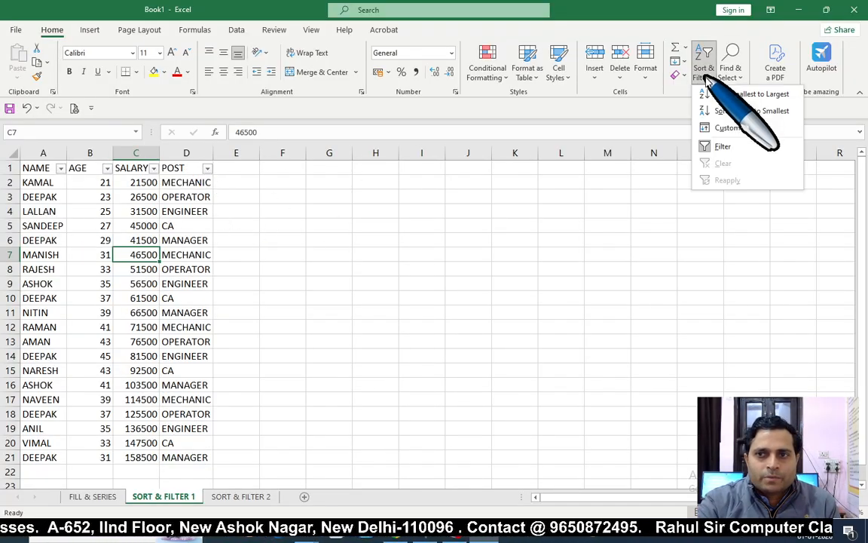
click(727, 146)
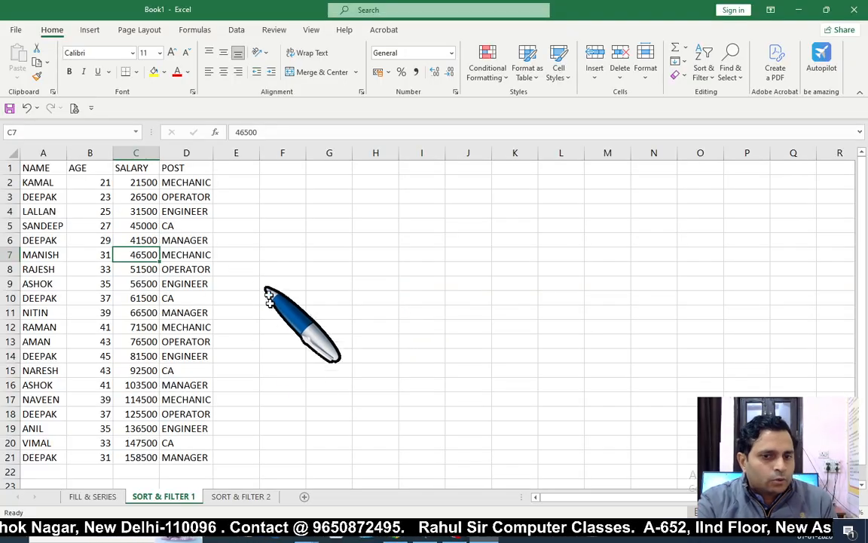
- Open the SORT & FILTER 2 sheet and turn on filtering for the header row A1:H1
click(248, 499)
click(279, 369)
key(ctrl+Home)
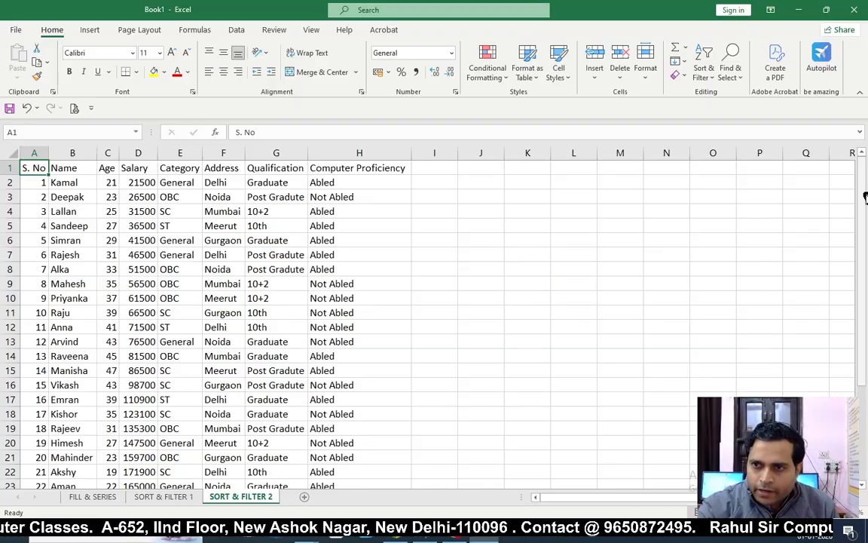
drag(865, 197, 866, 175)
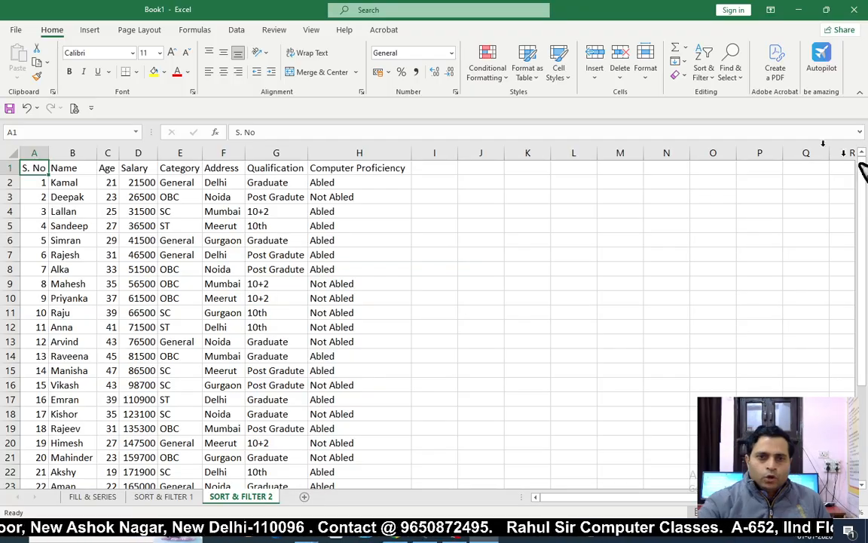
click(64, 269)
drag(32, 167, 378, 168)
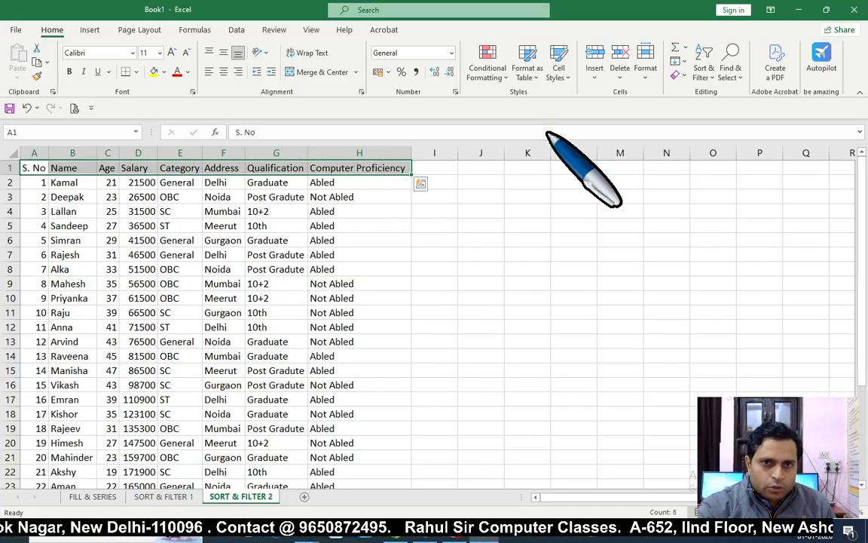
click(704, 73)
click(725, 147)
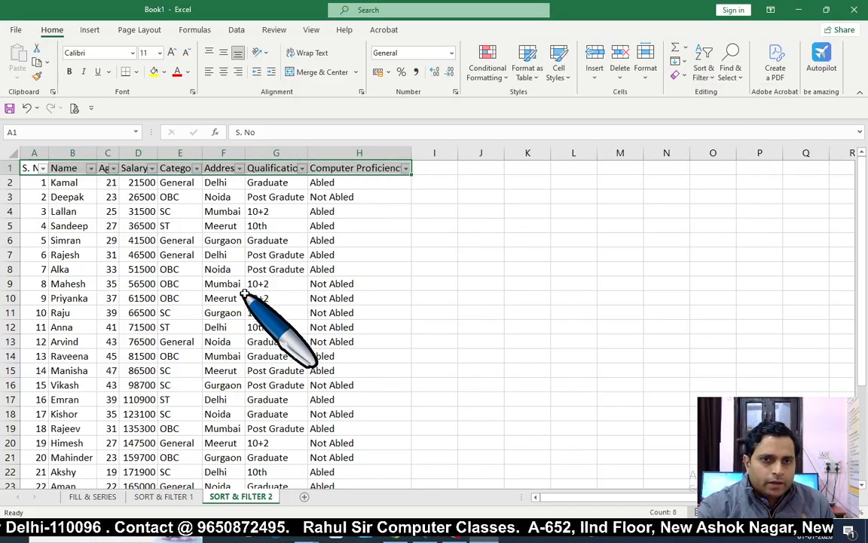
click(273, 297)
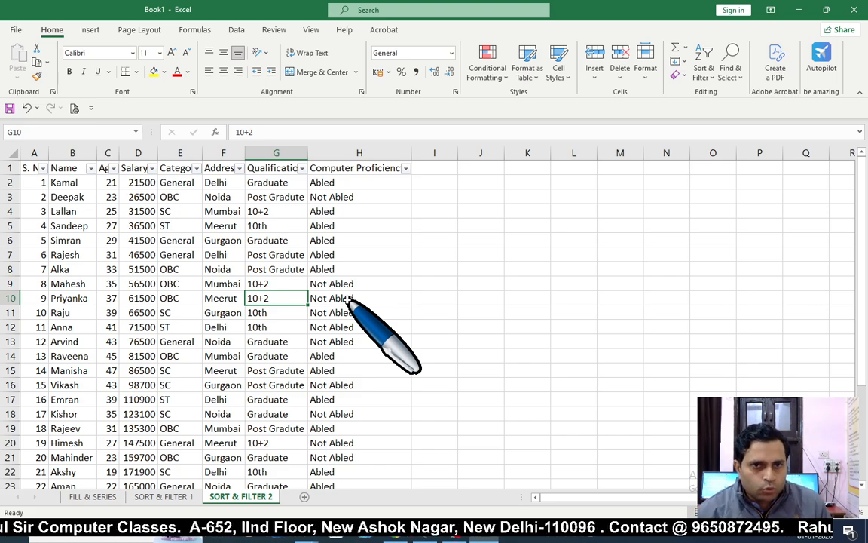
- Filter the Address column to show only Delhi, Gurgaon and Noida, and restore all addresses
click(239, 168)
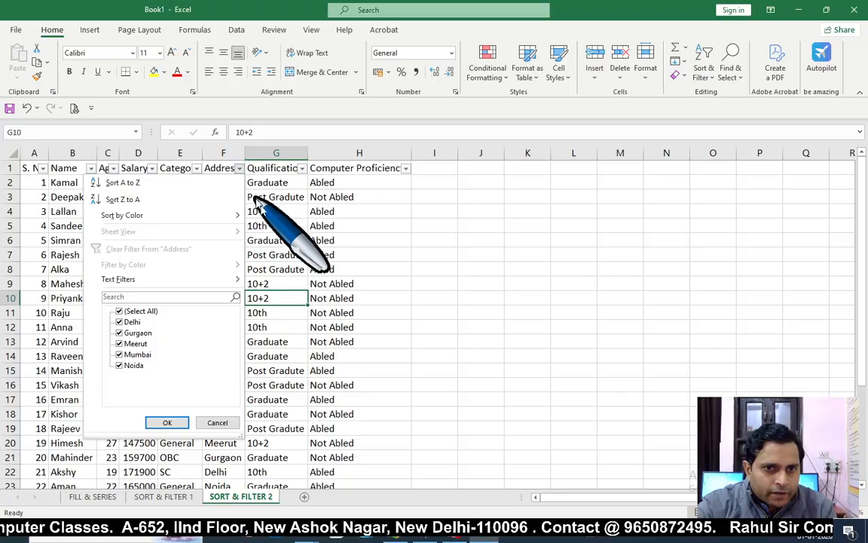
click(121, 311)
click(124, 322)
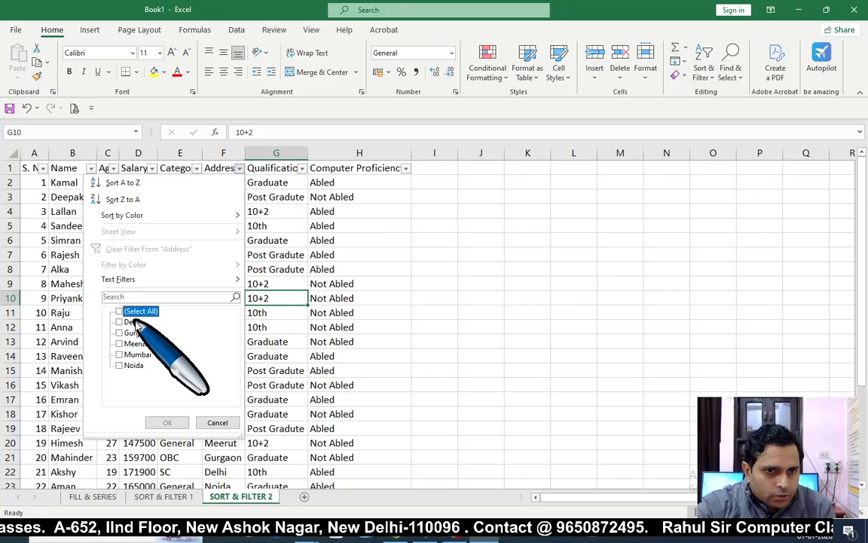
click(120, 332)
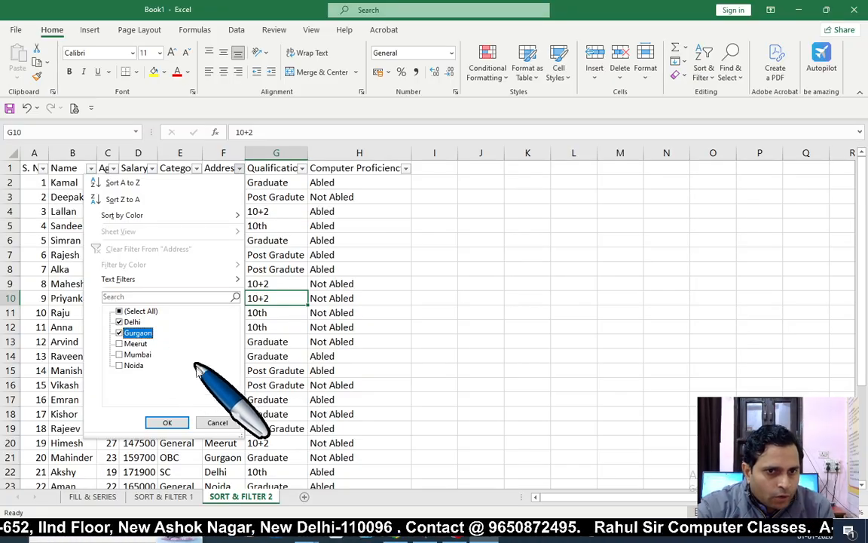
click(130, 366)
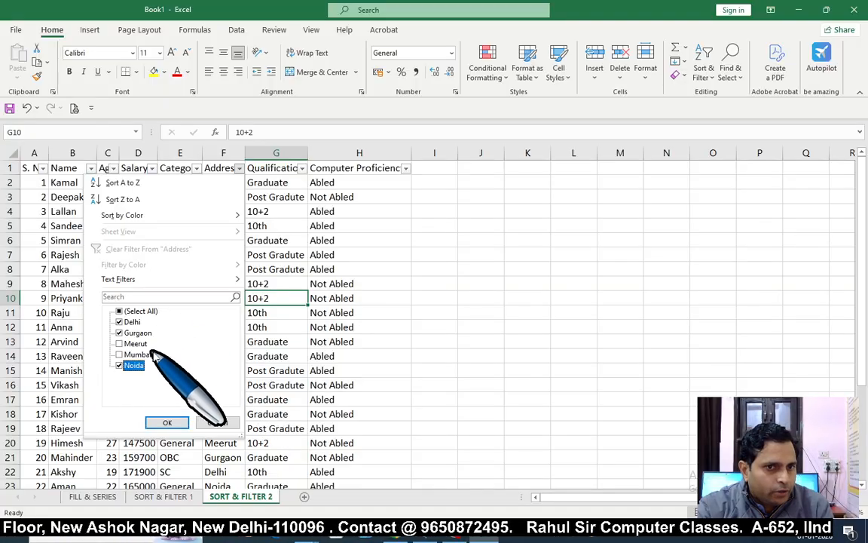
click(170, 424)
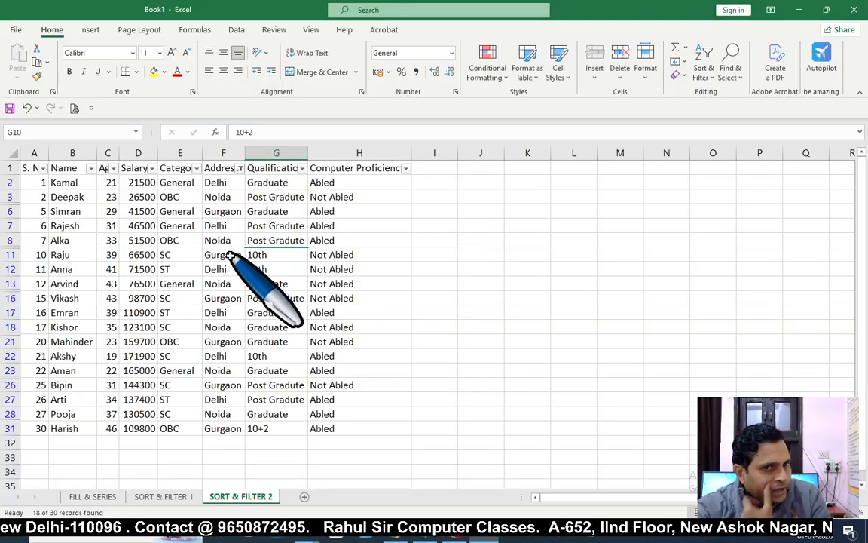
click(239, 168)
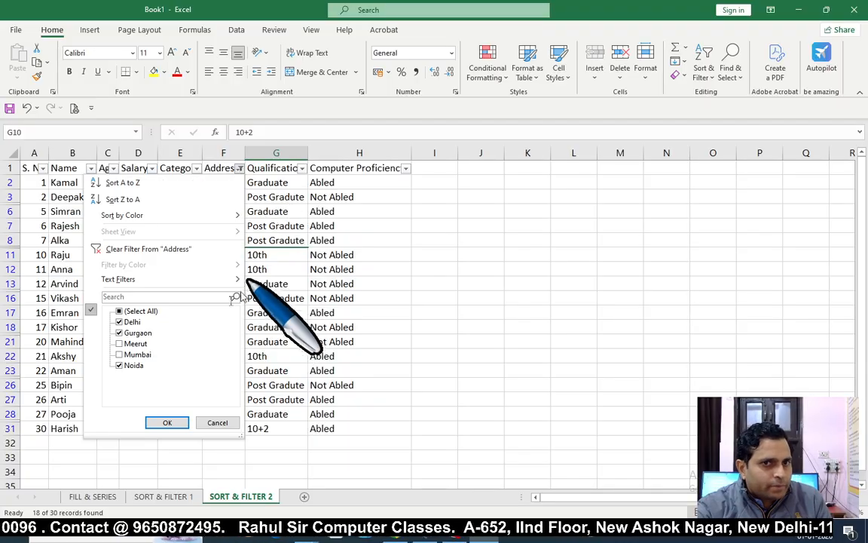
click(167, 422)
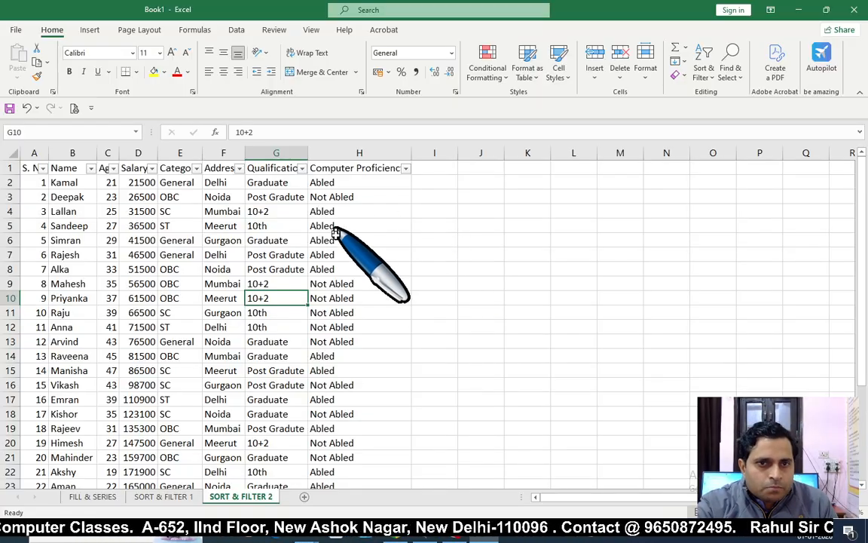
- Filter the Computer Proficiency column to show only Abled
click(405, 168)
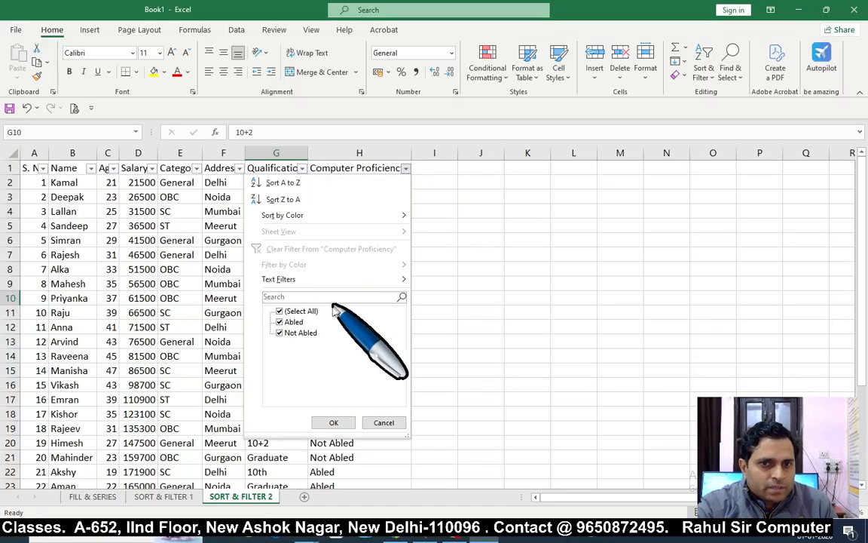
click(291, 311)
click(294, 322)
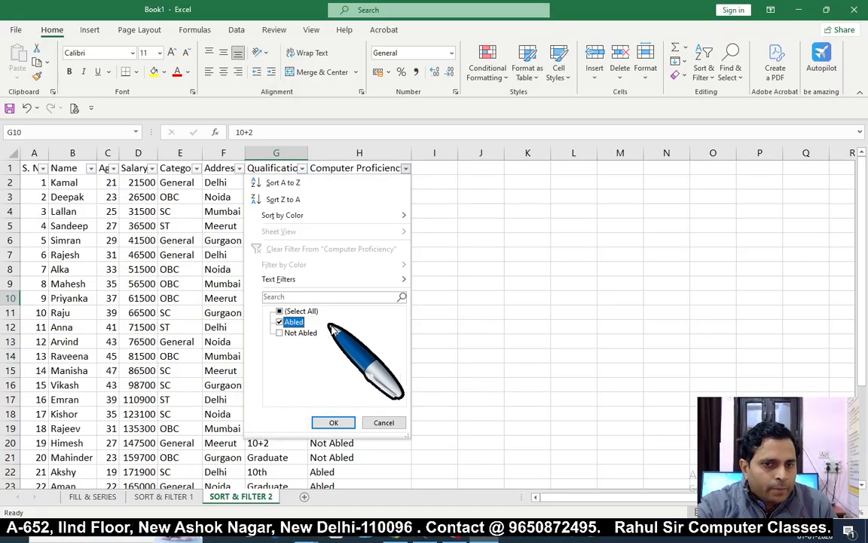
click(292, 311)
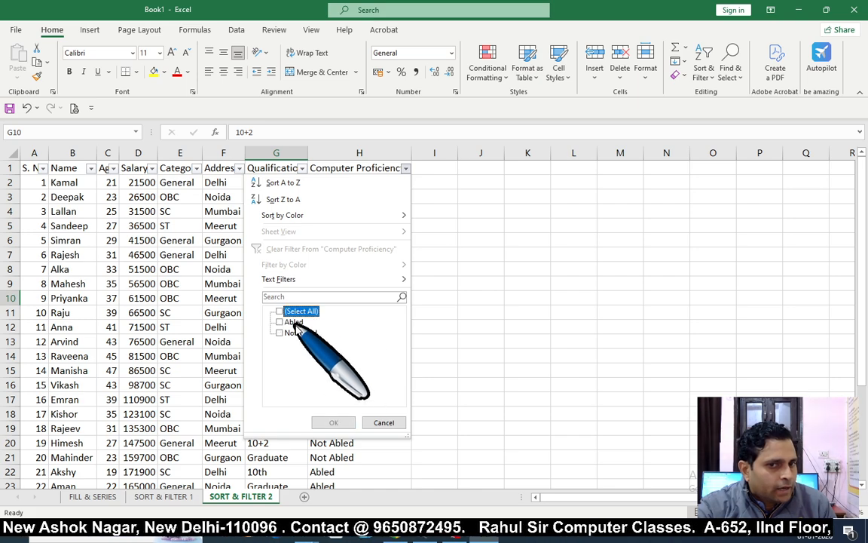
click(289, 322)
click(332, 423)
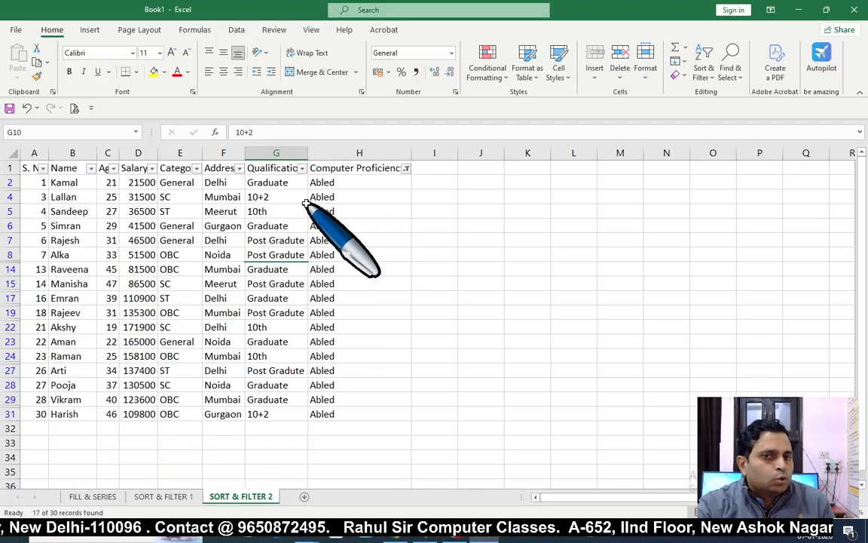
- Narrow the filtered rows to Graduate in the Qualification column
click(302, 168)
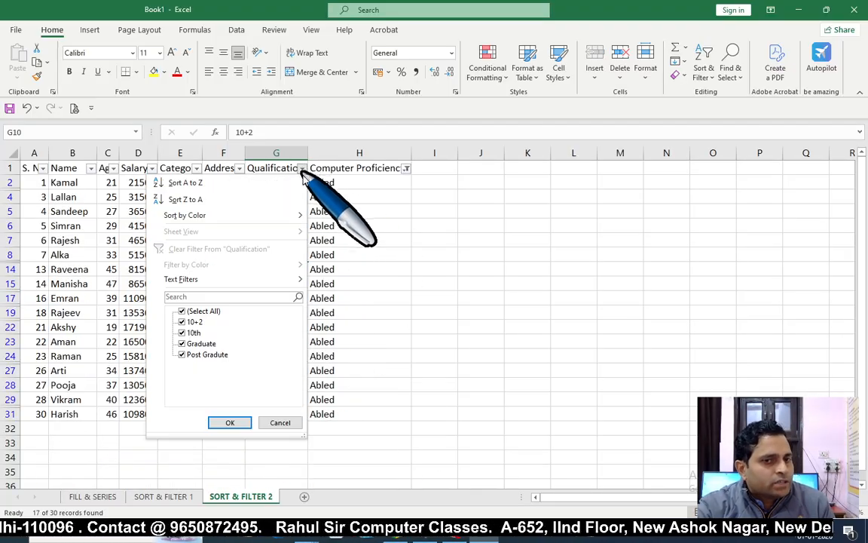
click(205, 312)
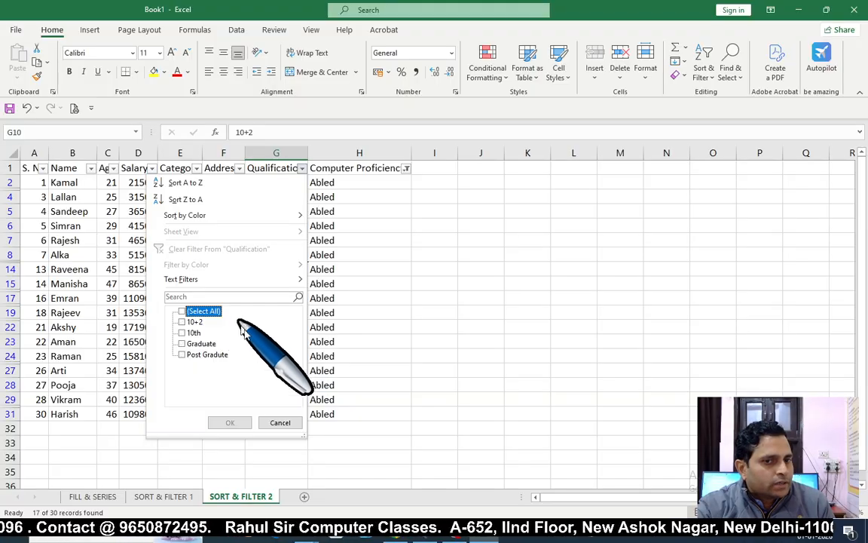
click(197, 344)
click(228, 423)
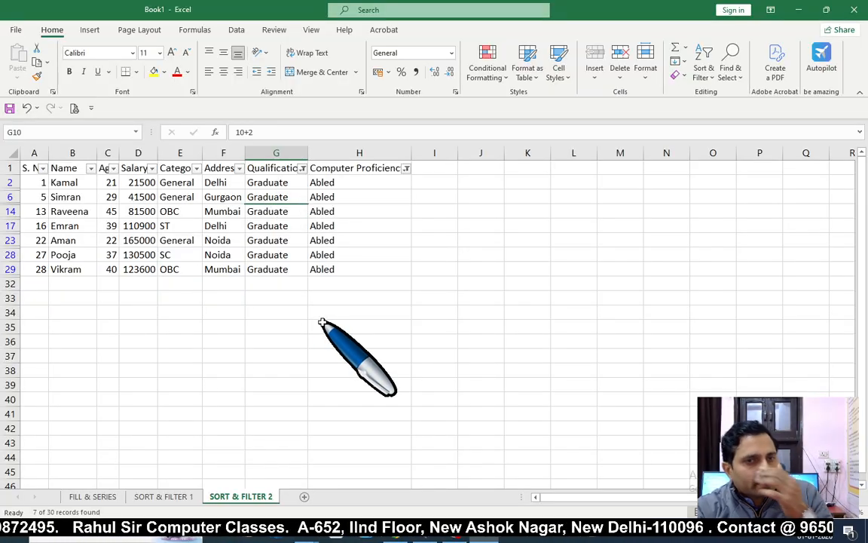
- Narrow the filtered rows further to OBC in the Category column
click(196, 168)
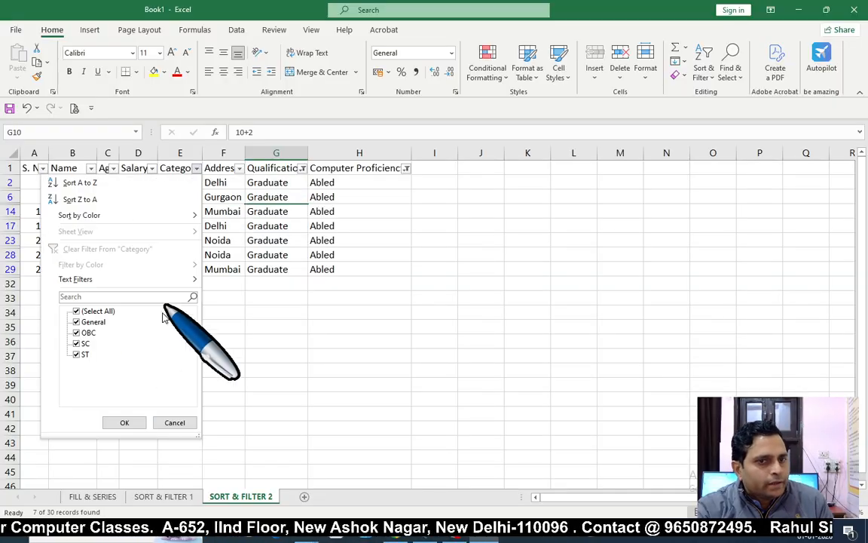
click(96, 310)
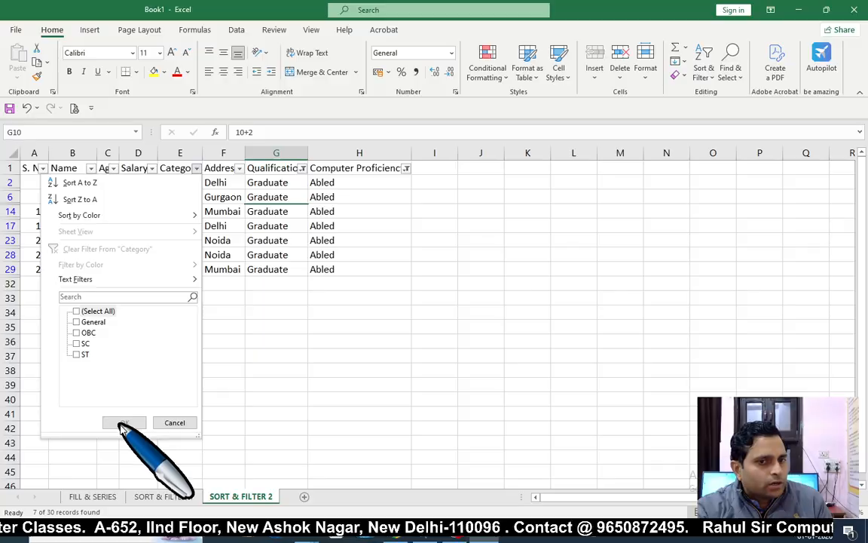
click(83, 332)
click(125, 423)
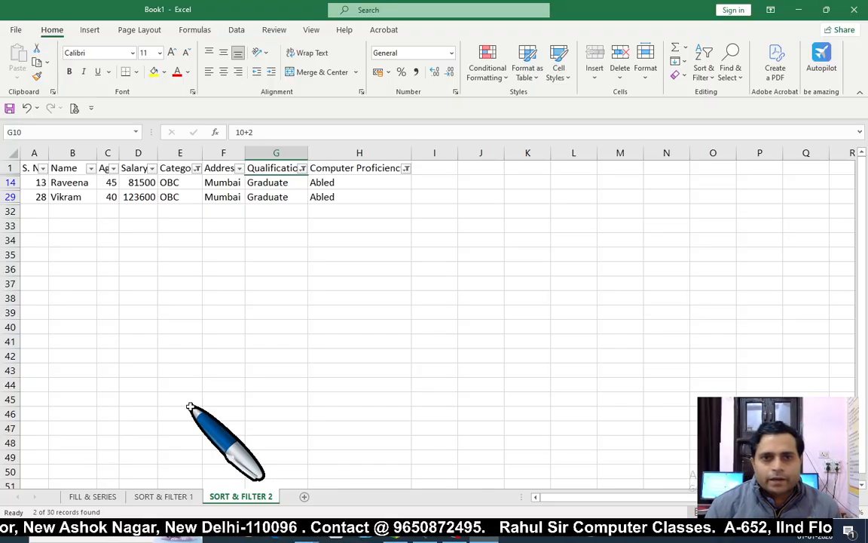
- Restore all values in the Category and Qualification column filters
click(196, 168)
click(105, 311)
click(124, 422)
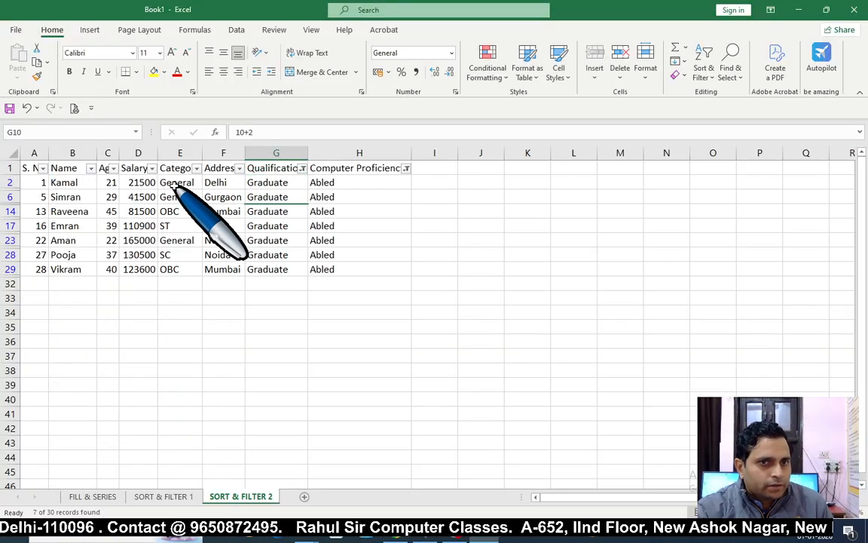
click(303, 168)
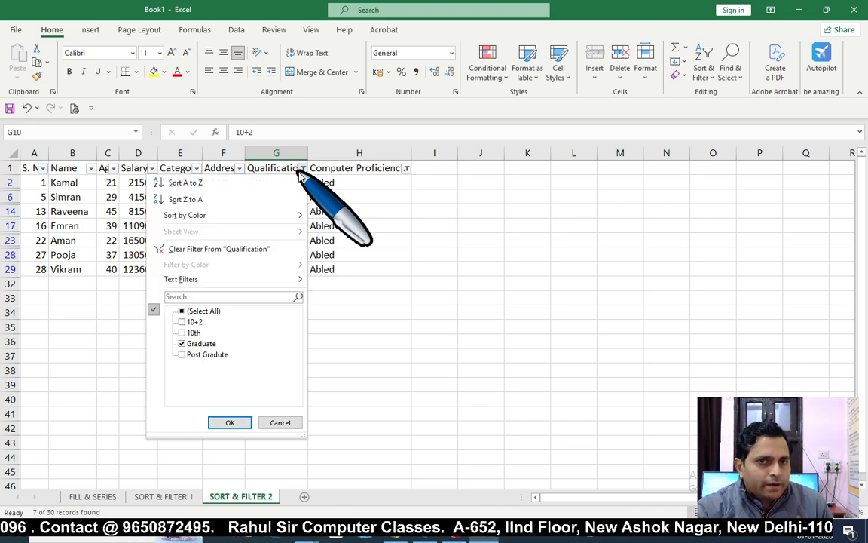
click(210, 315)
click(229, 422)
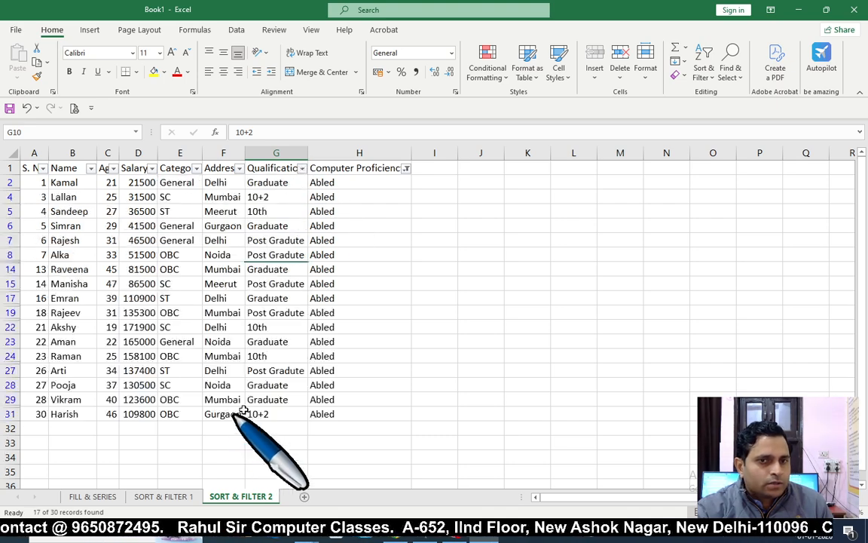
- Restore all values in the Computer Proficiency column filter
click(406, 168)
click(302, 312)
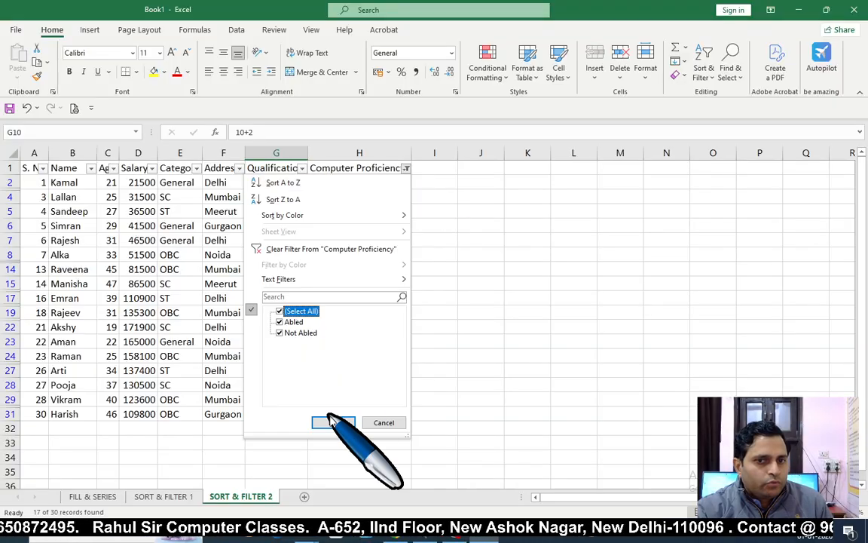
click(332, 419)
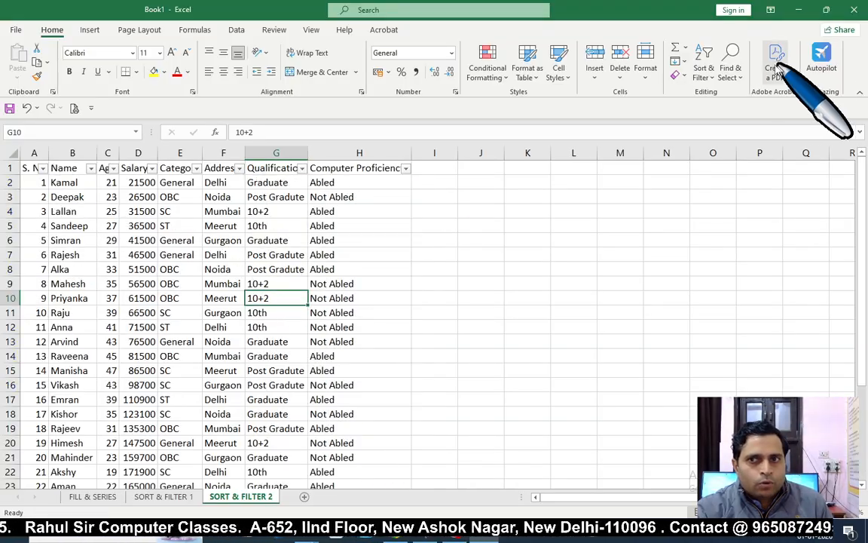
- Turn off filtering for the table on SORT & FILTER 2, removing the filter controls from its header row
click(732, 75)
click(705, 74)
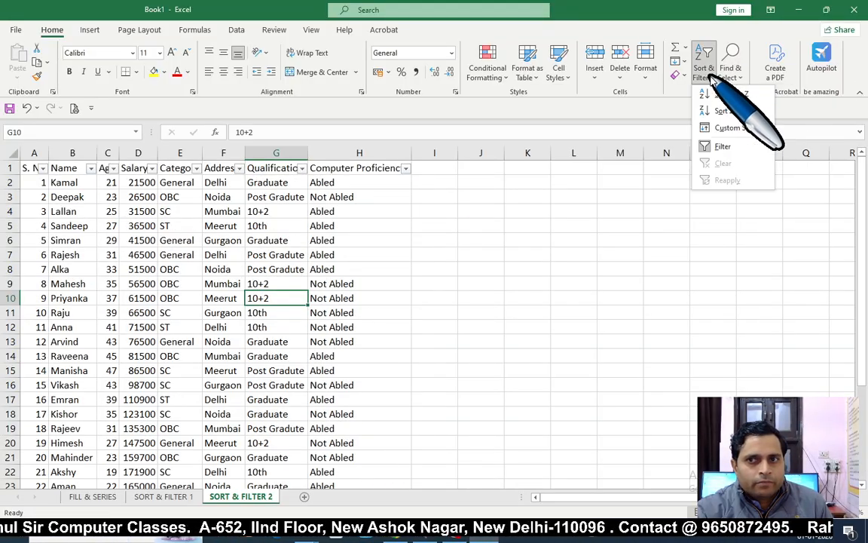
click(720, 146)
click(413, 238)
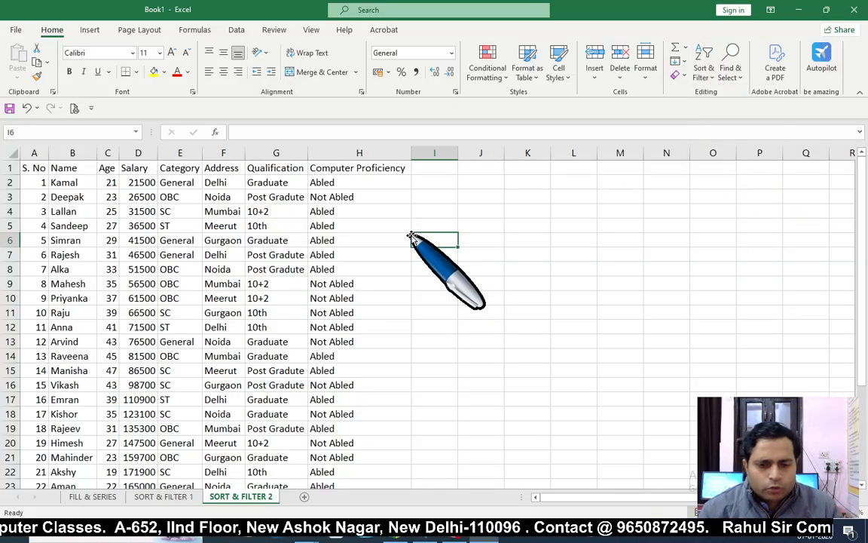
- Review the practice data on the SORT & FILTER 1, SORT & FILTER 2 and FILL & SERIES sheets
click(163, 496)
click(228, 496)
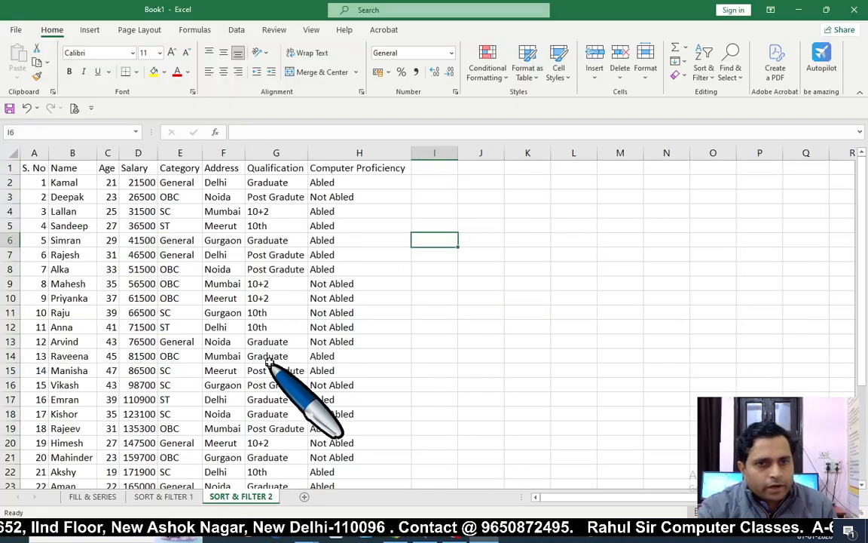
click(267, 358)
key(ctrl+Home)
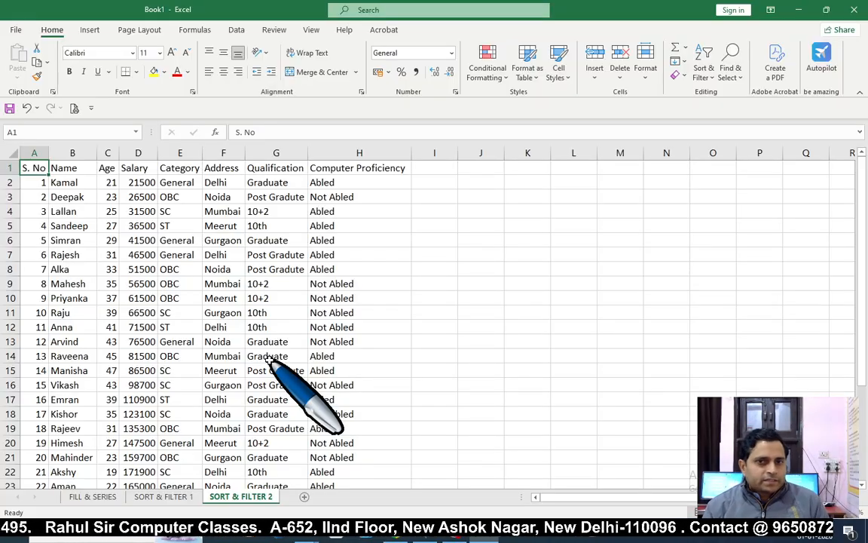
click(159, 496)
click(238, 498)
click(194, 385)
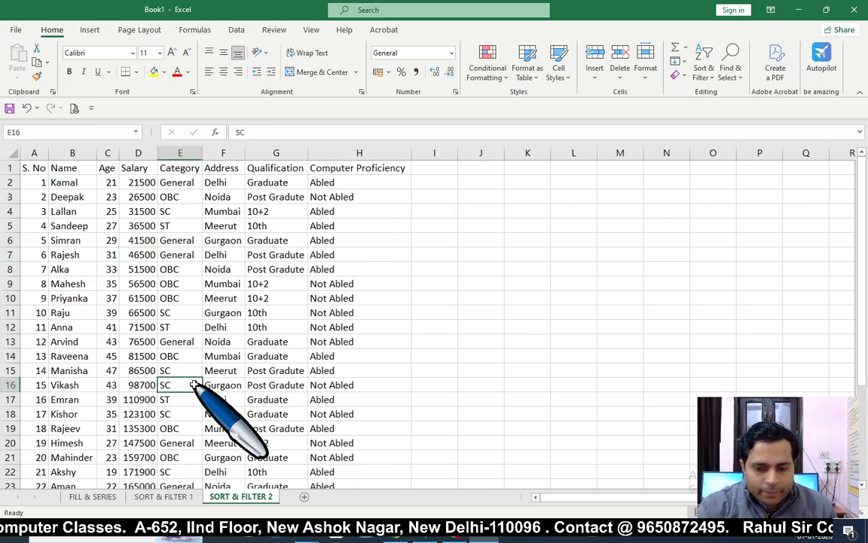
key(ctrl+Home)
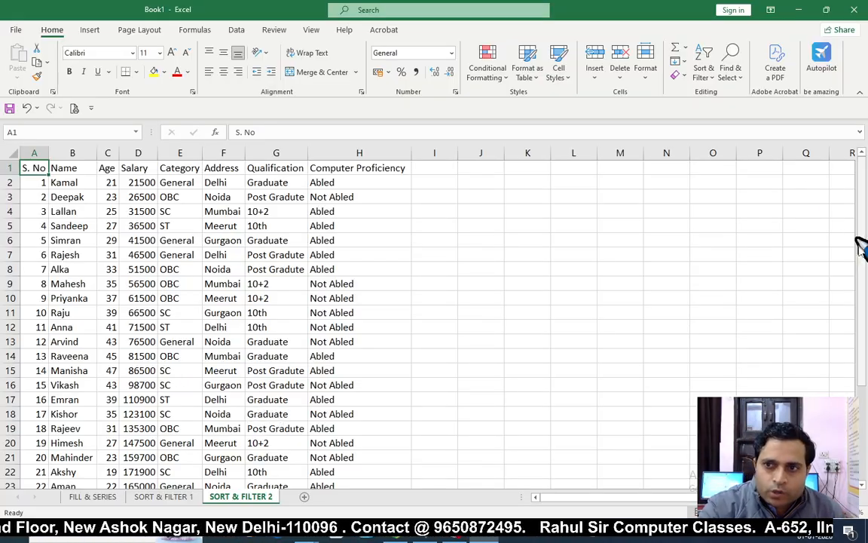
drag(864, 260, 829, 227)
click(169, 496)
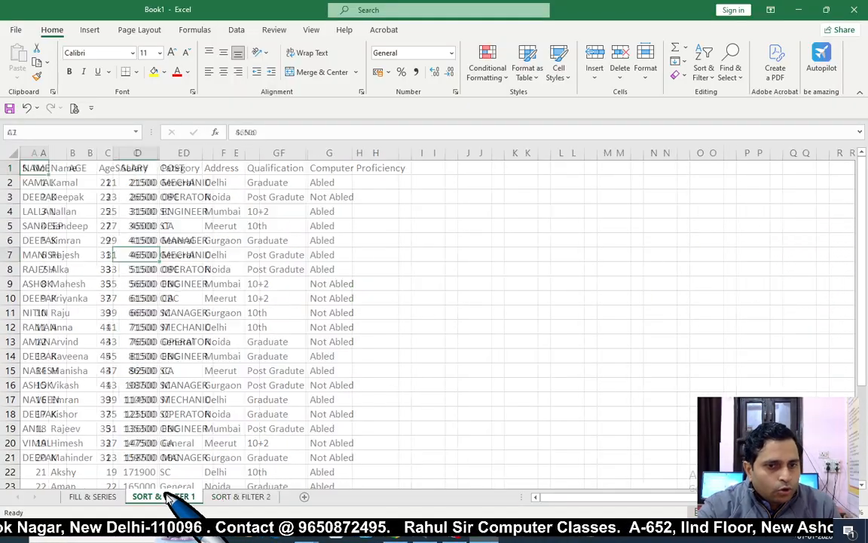
click(234, 494)
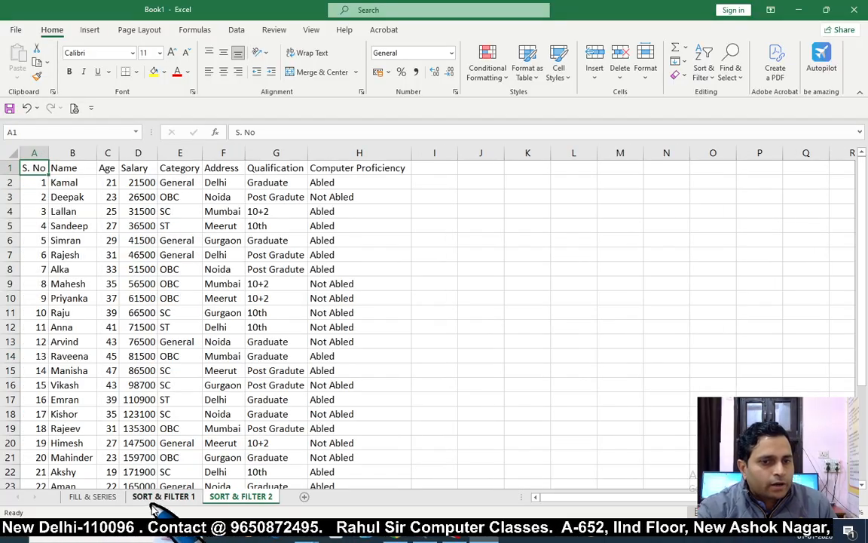
click(93, 496)
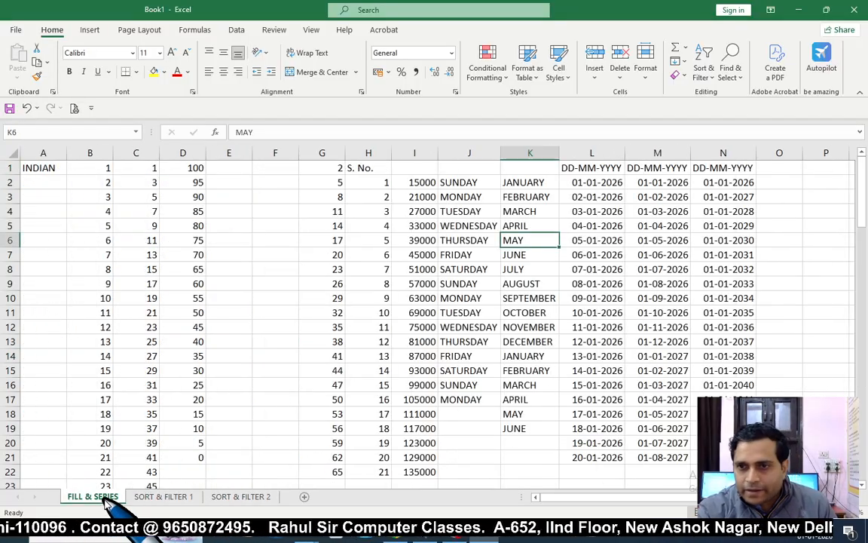
click(163, 497)
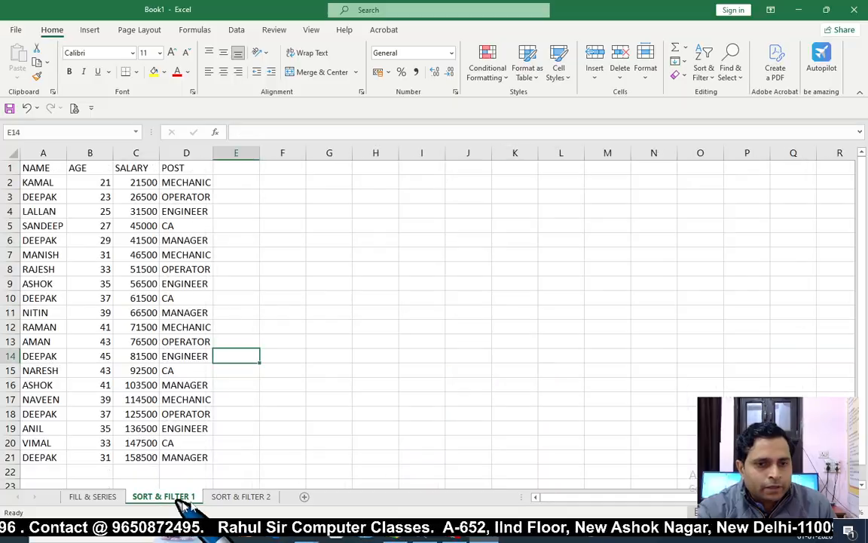
click(236, 498)
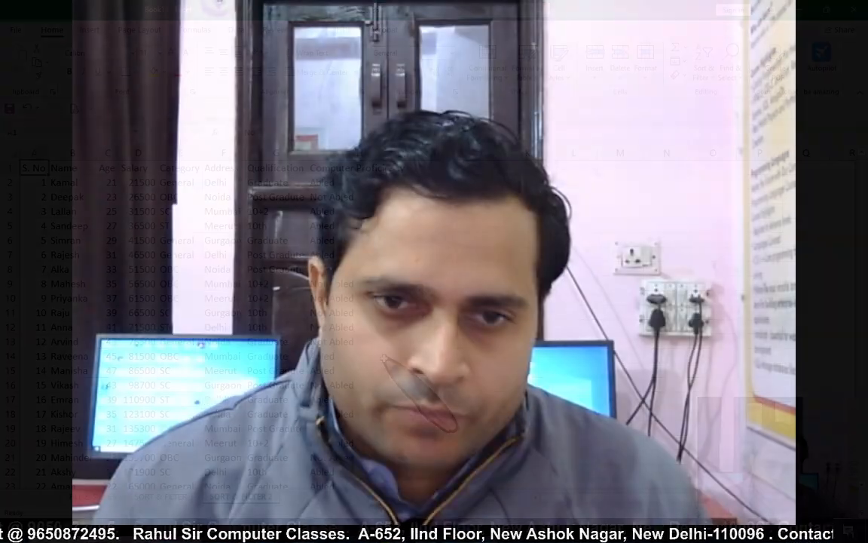